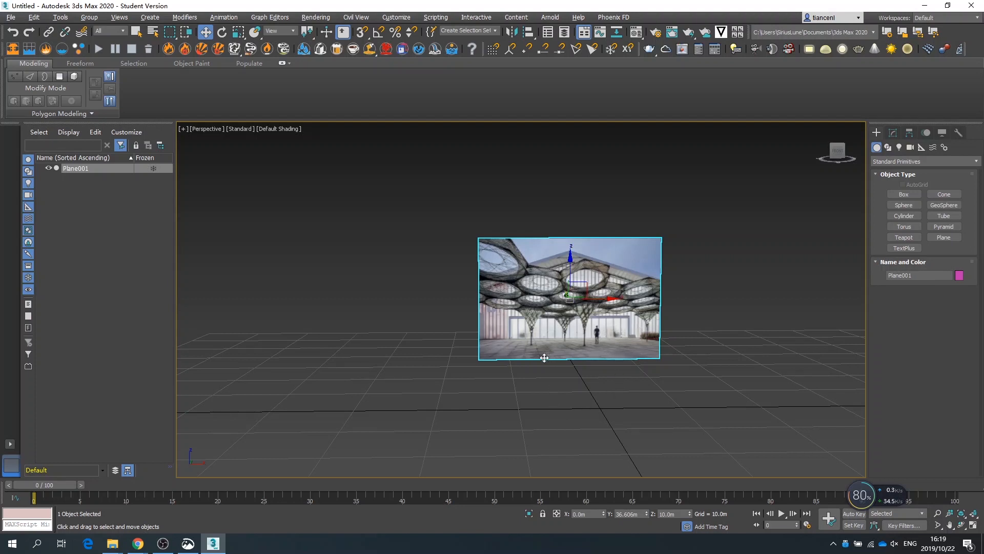
# Examine the canopy's hexagonal modules and funnel columns in the reference image
pyautogui.scroll(5, 534, 333)
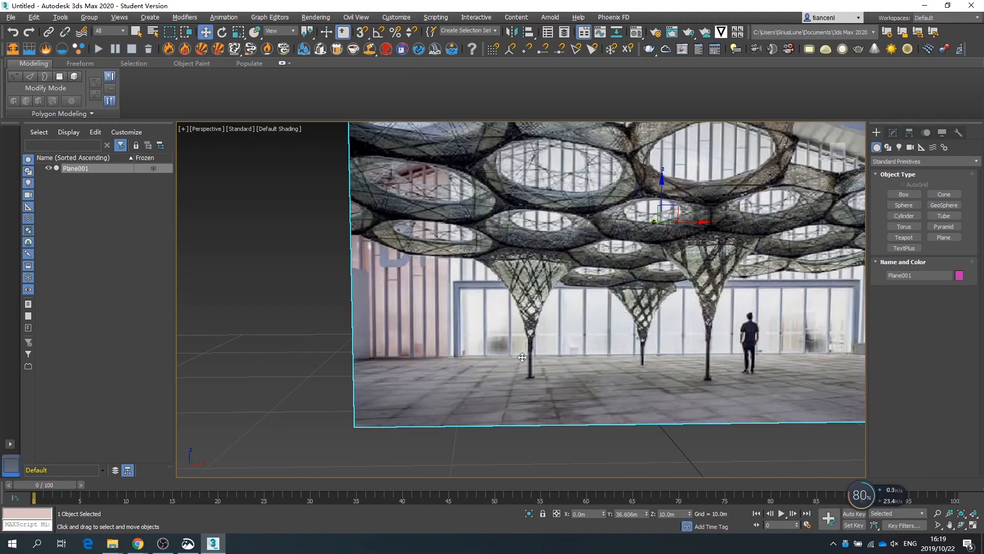
pyautogui.scroll(-2, 533, 259)
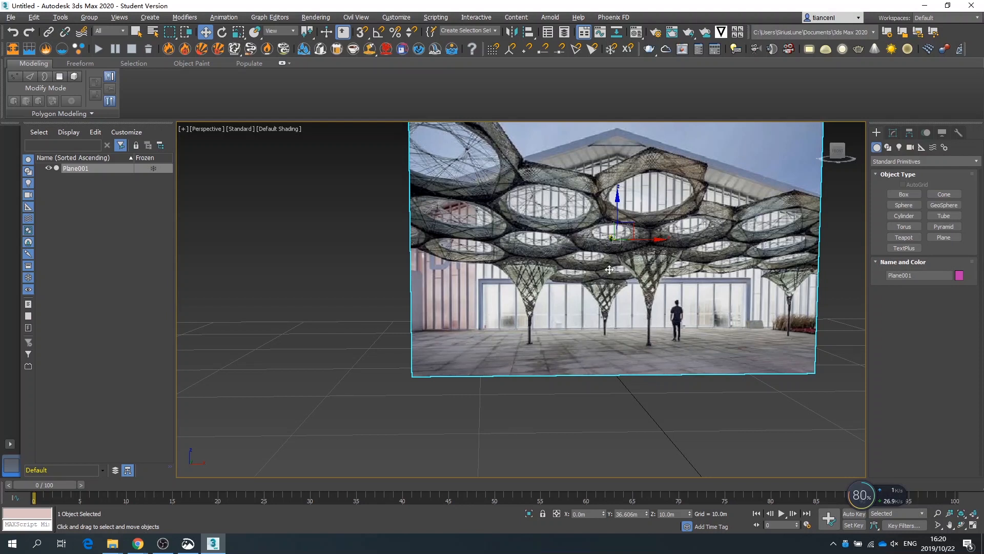
pyautogui.scroll(-3, 426, 319)
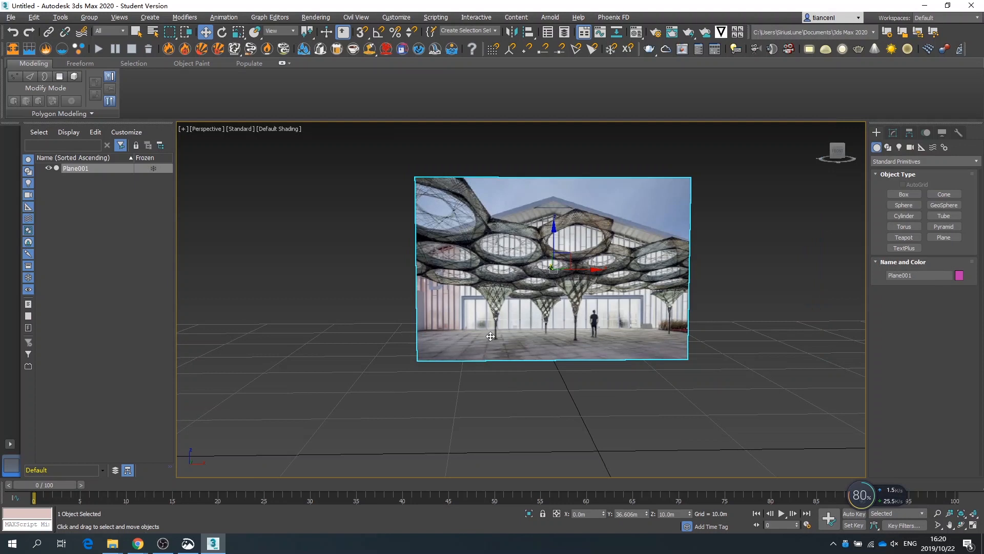
pyautogui.scroll(-2, 491, 336)
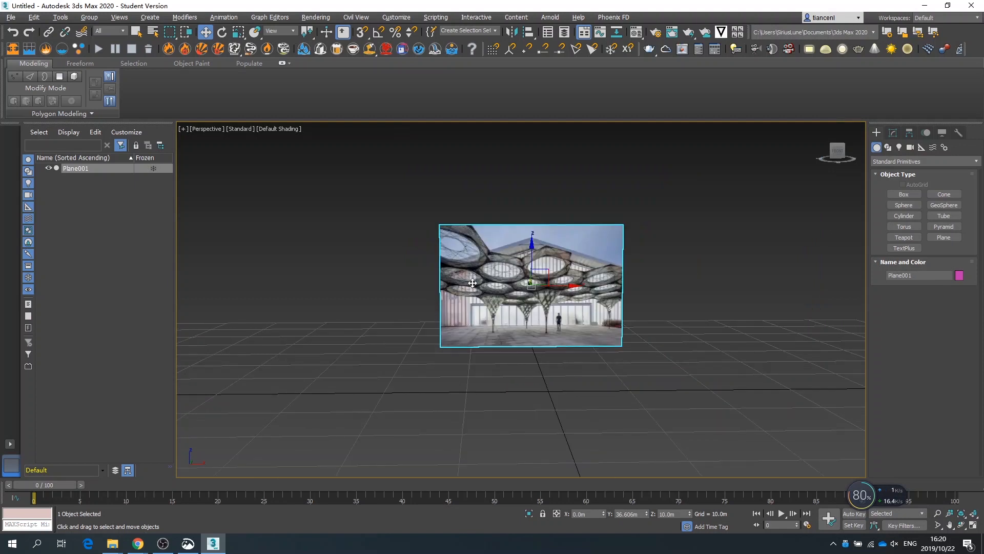
pyautogui.scroll(-3, 469, 285)
pyautogui.keyDown('alt'); pyautogui.moveTo(516, 336); pyautogui.dragTo(534, 356, button='middle'); pyautogui.keyUp('alt')
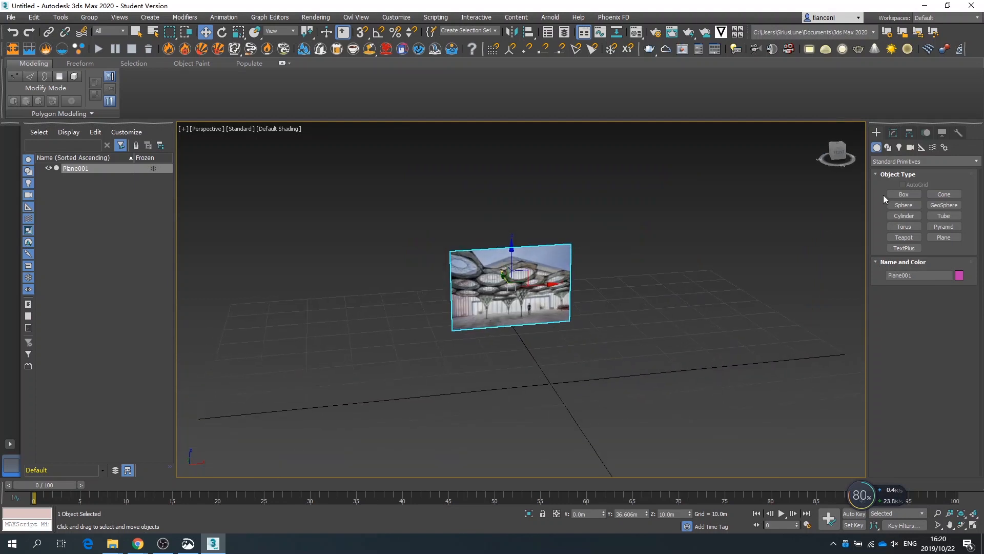
# Create a six-sided NGon spline on the grid in front of the reference image and set its radius to 12 m
pyautogui.click(889, 148)
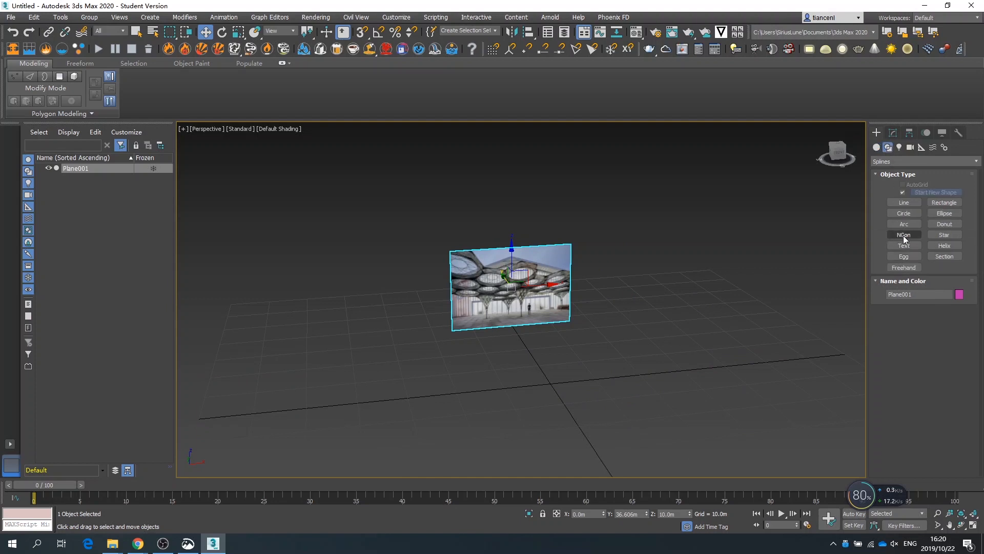
pyautogui.click(903, 235)
pyautogui.scroll(-2, 567, 303)
pyautogui.scroll(2, 526, 385)
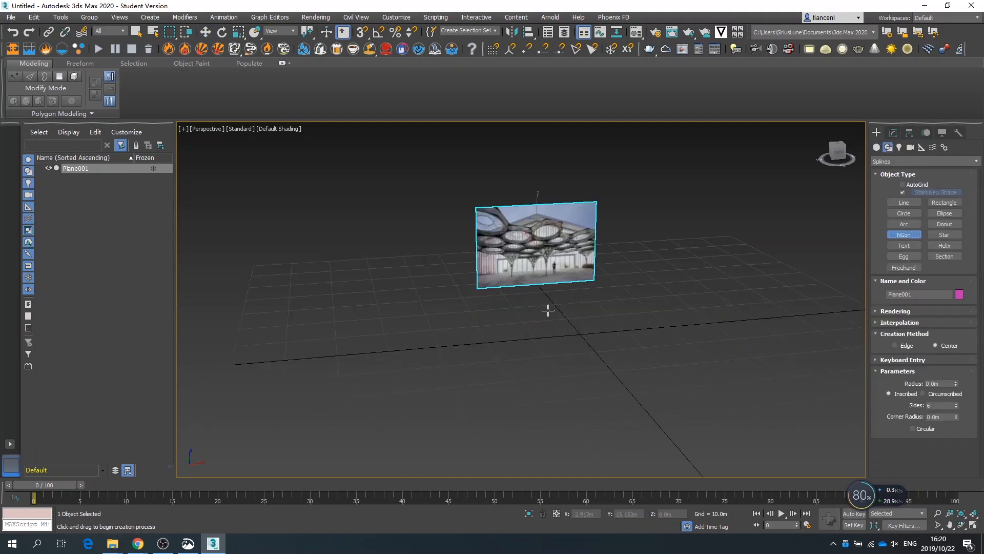
pyautogui.moveTo(548, 319); pyautogui.dragTo(577, 347)
pyautogui.click(938, 385)
pyautogui.write('12')
pyautogui.press('Return')
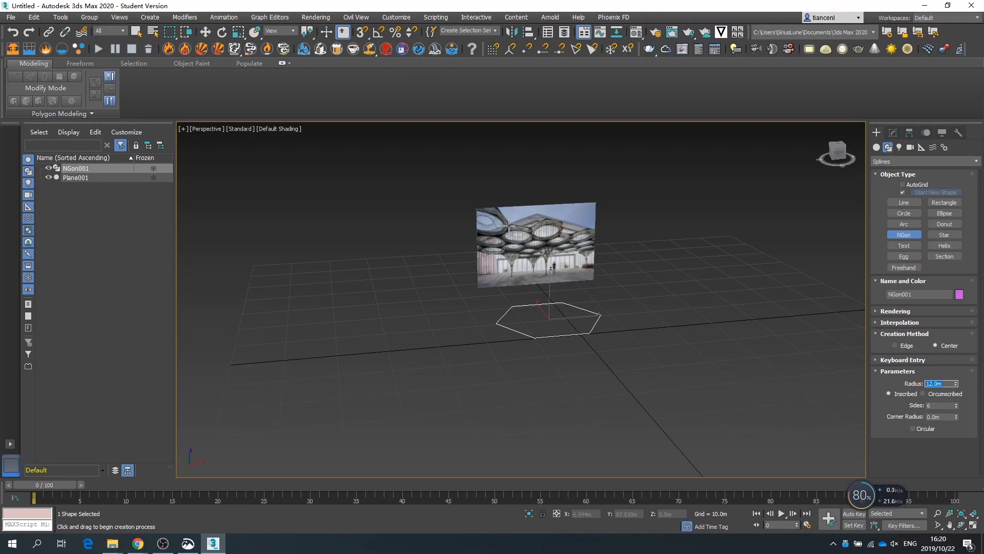
# Apply an Extrude modifier to the hexagon with an amount of 2 m
pyautogui.scroll(5, 521, 239)
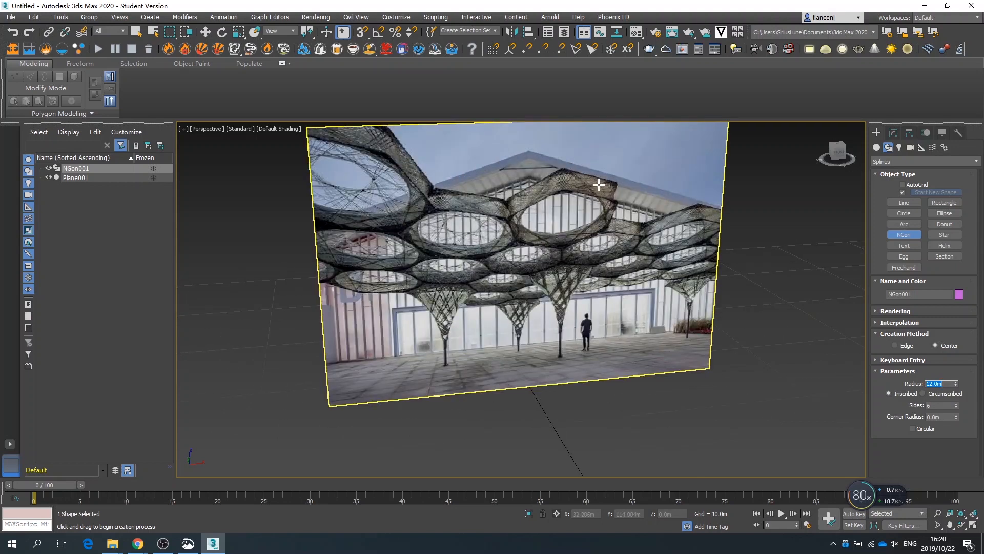
pyautogui.scroll(-5, 594, 197)
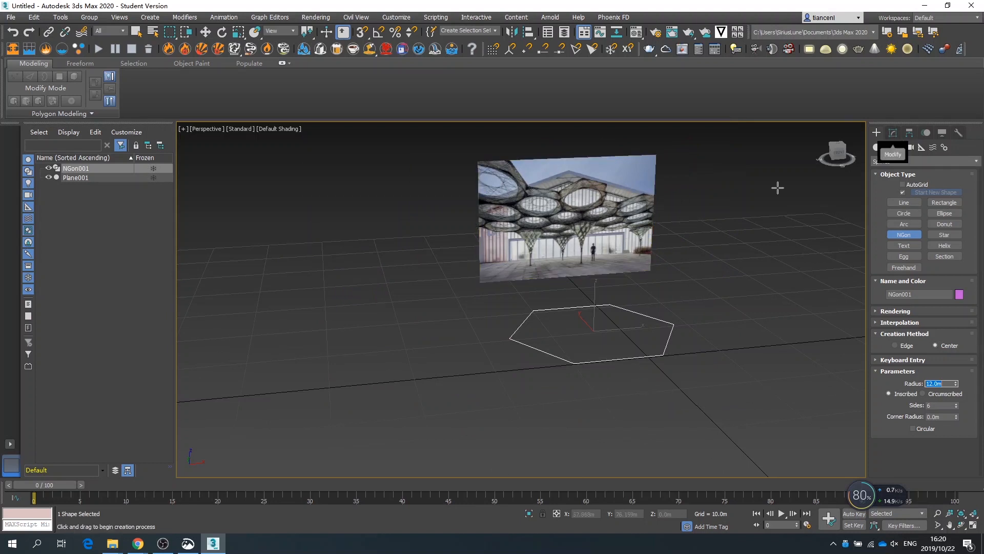
pyautogui.click(893, 133)
pyautogui.click(894, 163)
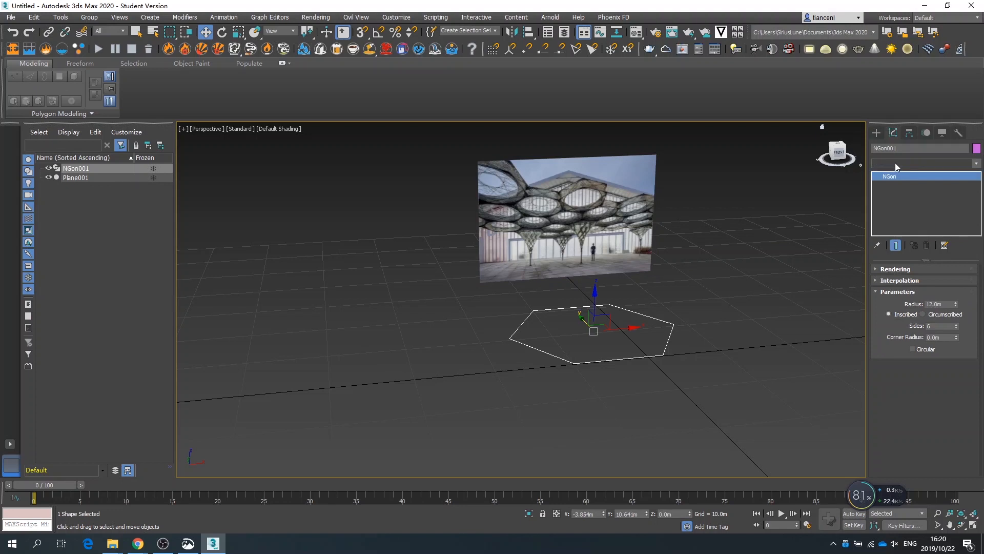
pyautogui.click(895, 163)
pyautogui.click(897, 164)
pyautogui.write('ex')
pyautogui.click(894, 174)
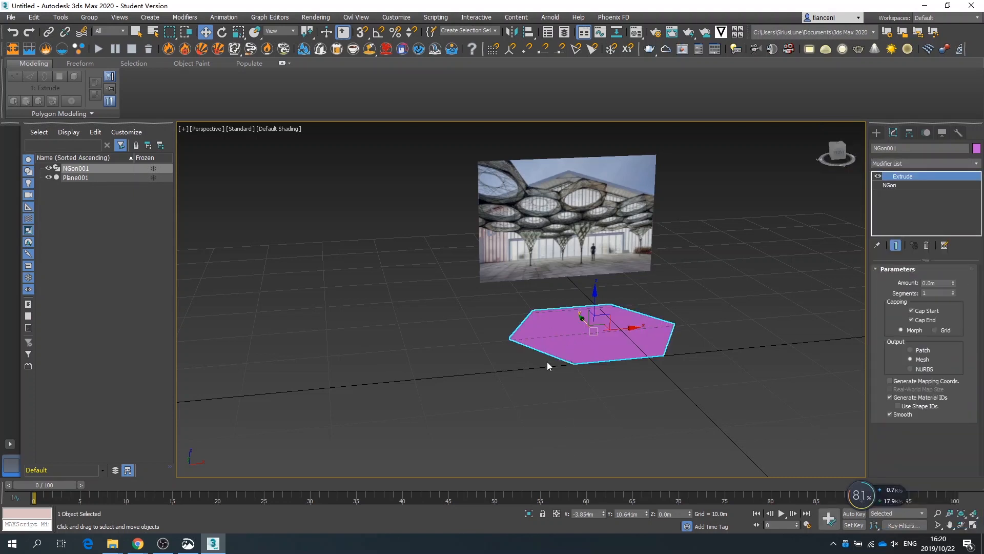
pyautogui.click(934, 283)
pyautogui.write('2')
pyautogui.press('Return')
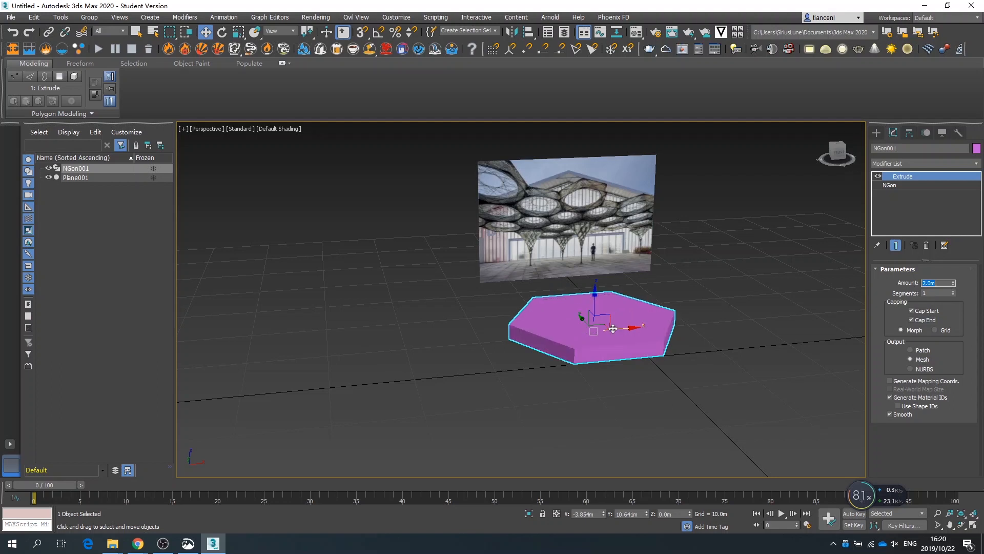
# Clone the extruded hexagon in place and hide the copy NGon002
pyautogui.scroll(-1, 579, 193)
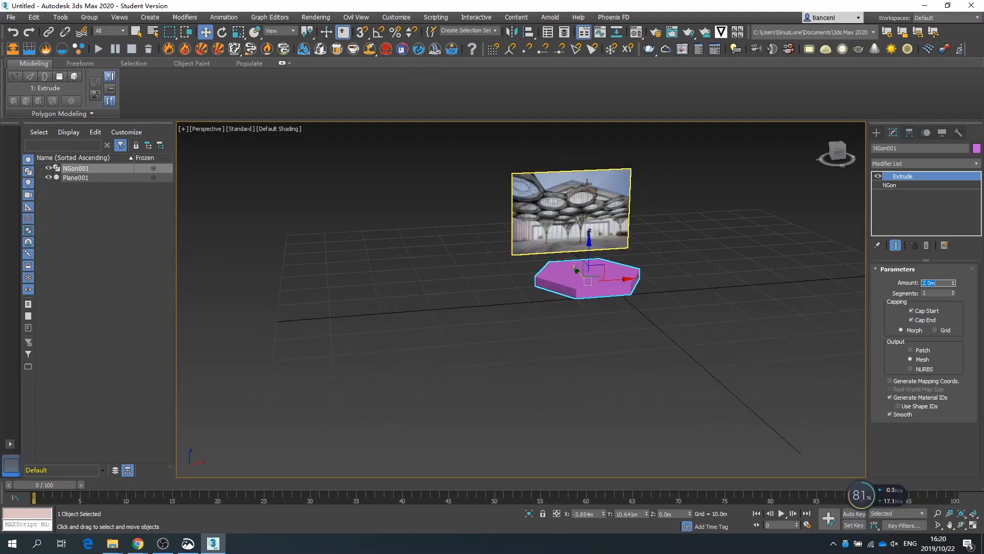
pyautogui.scroll(5, 580, 193)
pyautogui.scroll(-5, 577, 209)
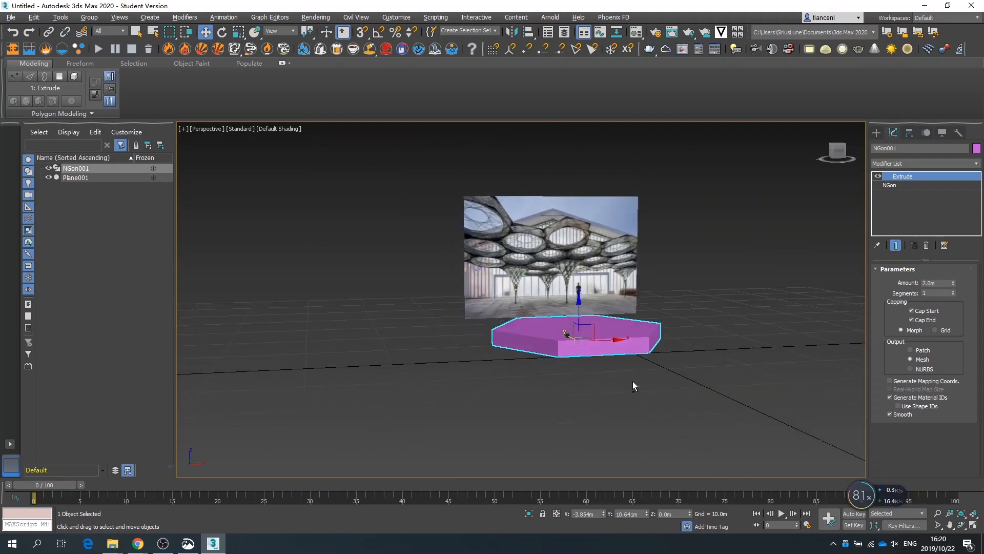
pyautogui.scroll(4, 632, 380)
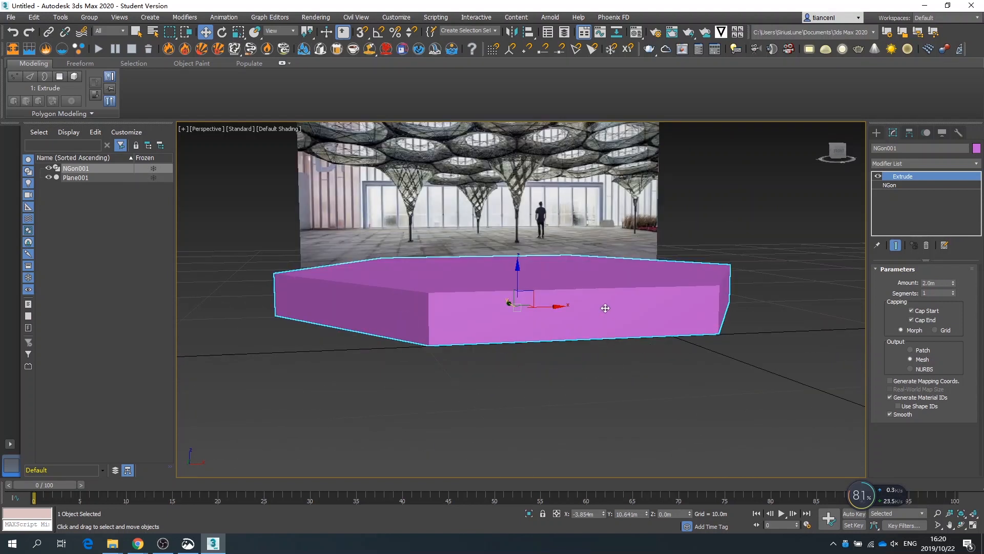
pyautogui.rightClick(605, 305)
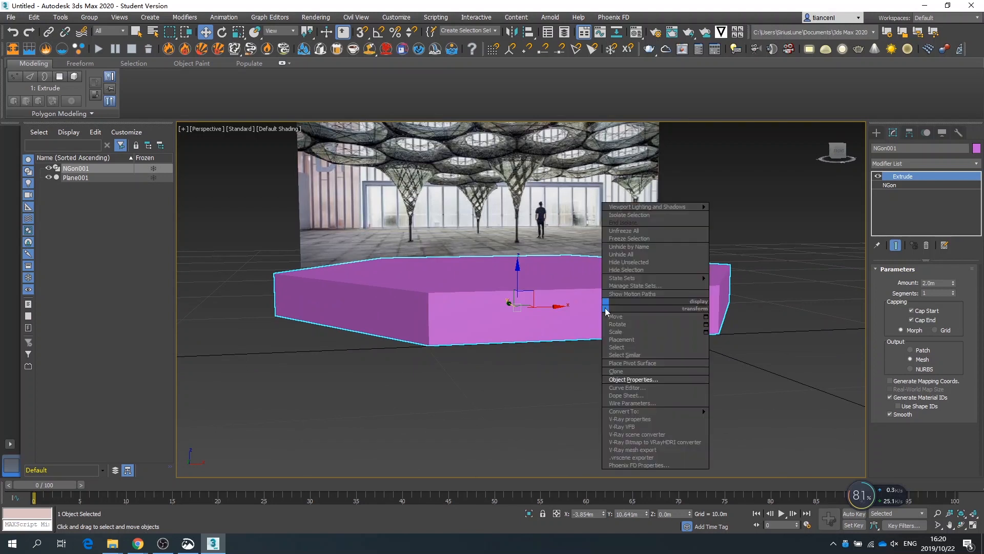
pyautogui.click(636, 371)
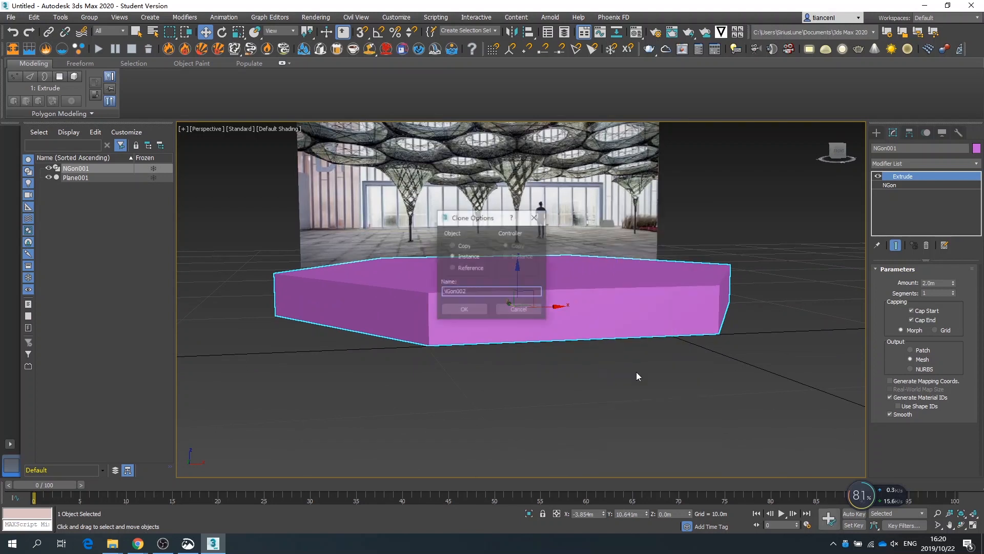
pyautogui.click(463, 310)
pyautogui.scroll(-3, 564, 364)
pyautogui.scroll(3, 458, 247)
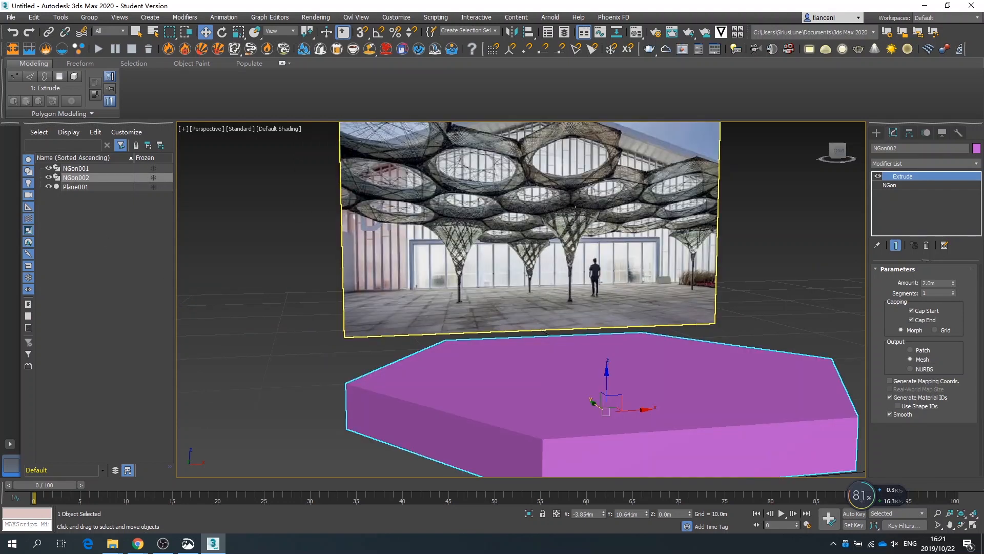
pyautogui.click(54, 175)
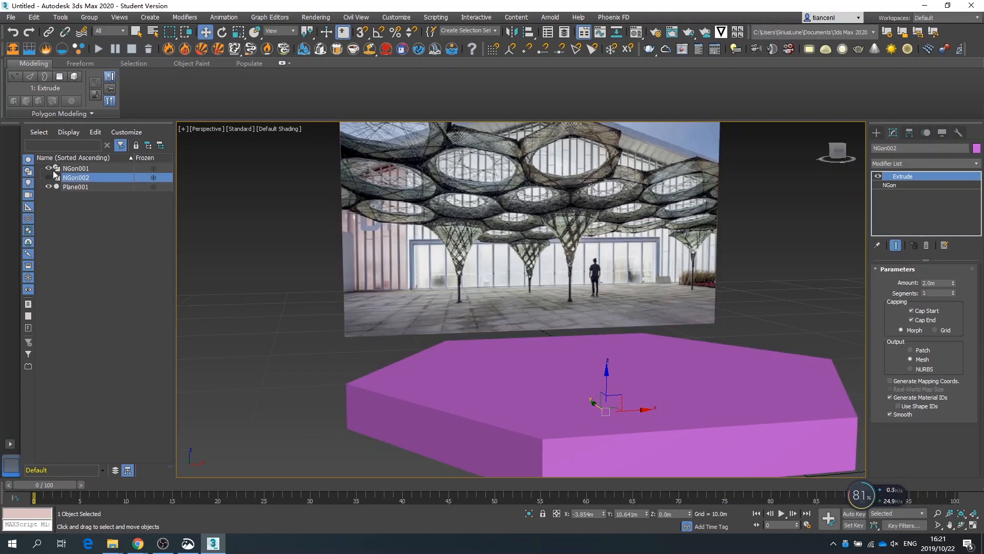
# Turn off the start cap in the Extrude modifier of NGon001 to open its underside
pyautogui.click(76, 169)
pyautogui.press('z')
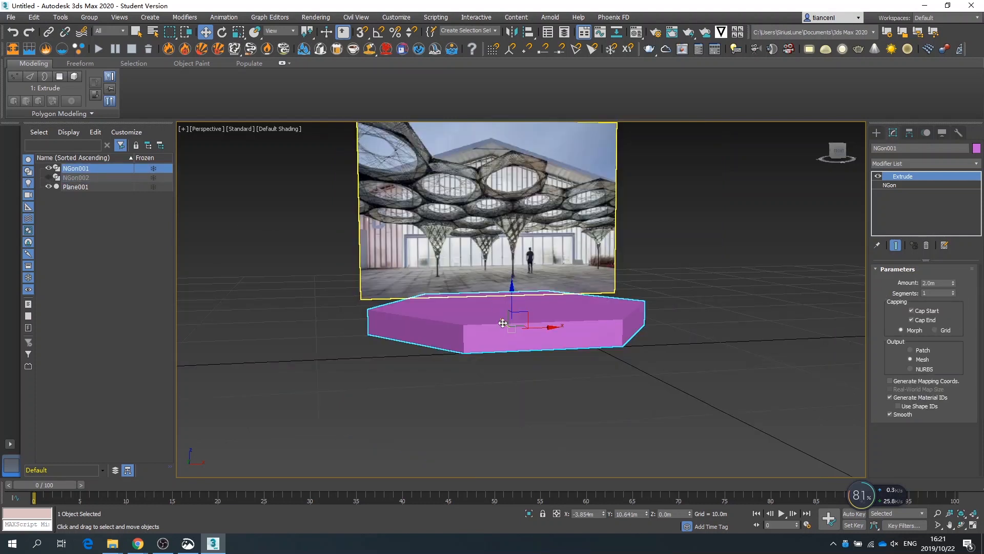
pyautogui.moveTo(516, 357)
pyautogui.keyDown('alt'); pyautogui.mouseDown(button='middle')
pyautogui.moveTo(532, 380)
pyautogui.moveTo(523, 374)
pyautogui.mouseUp(button='middle'); pyautogui.keyUp('alt')
pyautogui.scroll(-2, 494, 319)
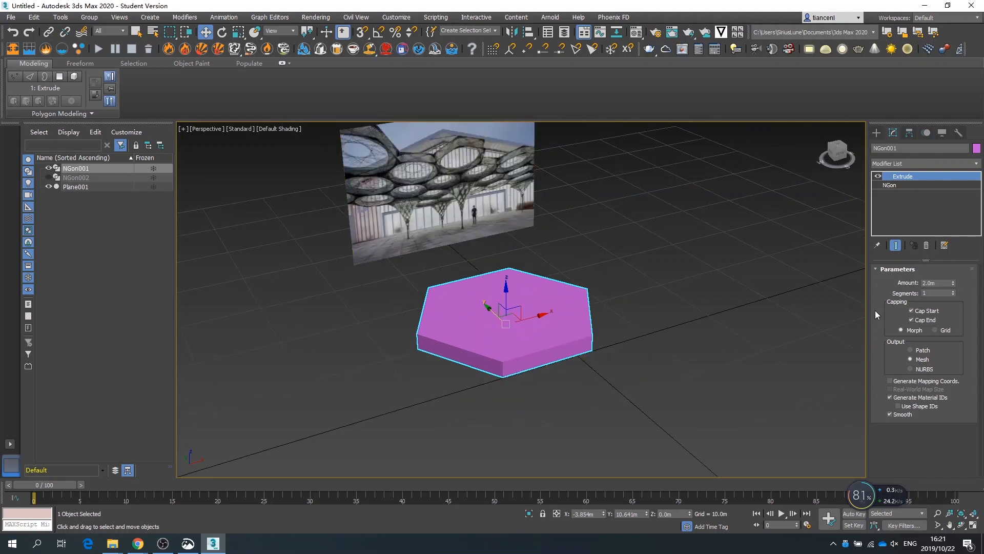
pyautogui.click(918, 311)
pyautogui.keyDown('alt'); pyautogui.moveTo(486, 351); pyautogui.dragTo(415, 288, button='middle'); pyautogui.keyUp('alt')
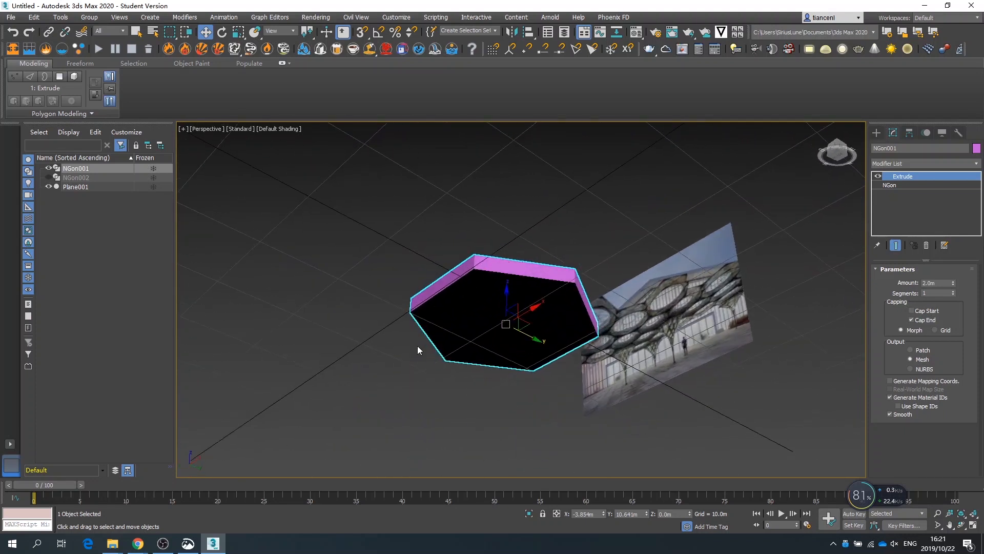
pyautogui.keyDown('alt'); pyautogui.moveTo(569, 294); pyautogui.dragTo(634, 396, button='middle'); pyautogui.keyUp('alt')
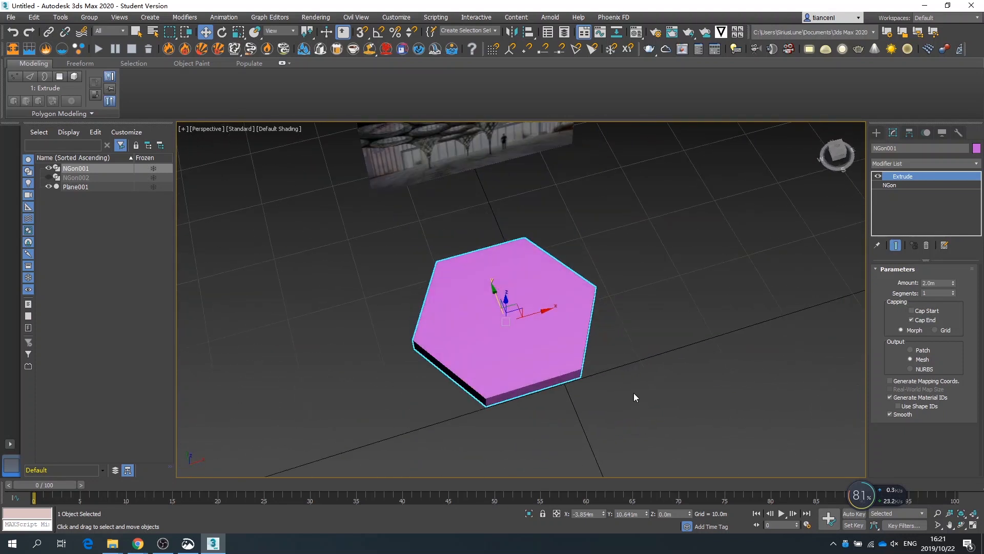
pyautogui.keyDown('alt'); pyautogui.moveTo(453, 332); pyautogui.dragTo(439, 314, button='middle'); pyautogui.keyUp('alt')
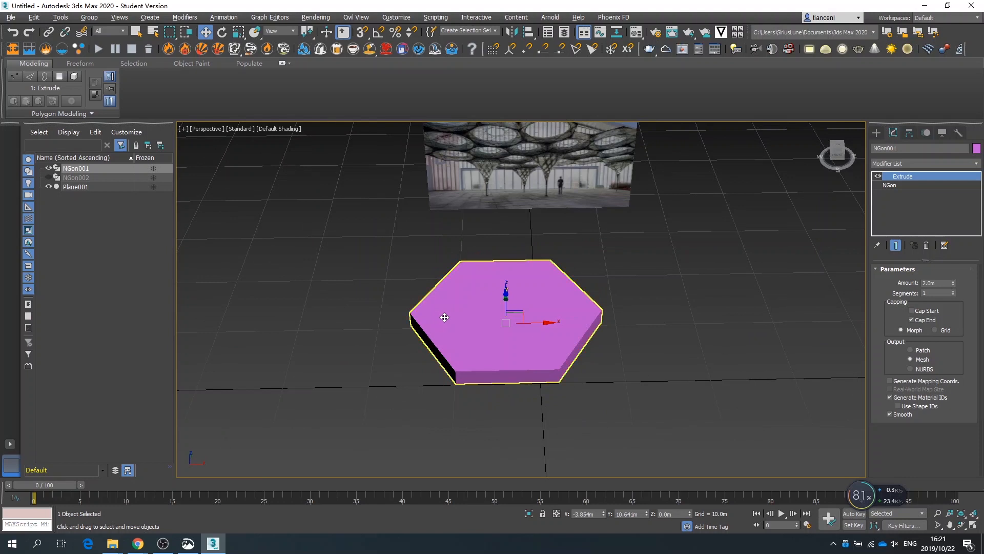
# Add an Edit Poly modifier above the Extrude on NGon001 and switch to polygon selection
pyautogui.click(916, 165)
pyautogui.press('e')
pyautogui.click(910, 201)
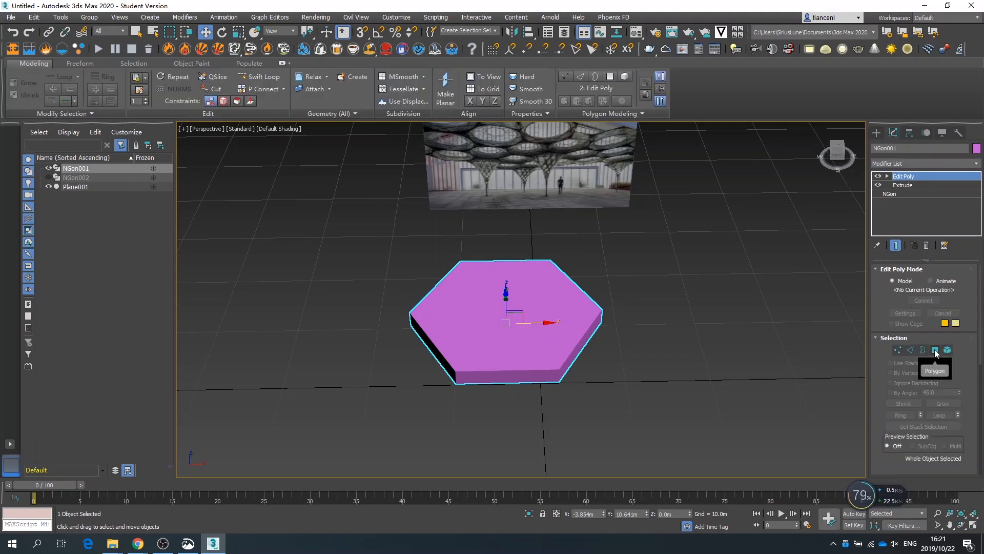
pyautogui.click(934, 349)
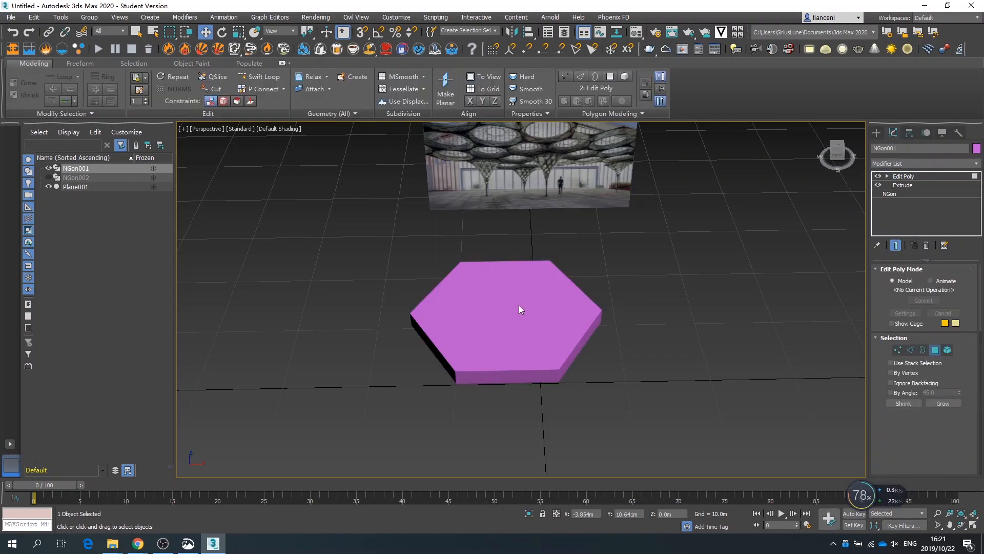
# Detach the hexagon's top polygon as a separate object named Object
pyautogui.click(533, 334)
pyautogui.keyDown('alt'); pyautogui.moveTo(533, 334); pyautogui.dragTo(642, 334, button='middle'); pyautogui.keyUp('alt')
pyautogui.scroll(-1, 972, 424)
pyautogui.scroll(-6, 973, 424)
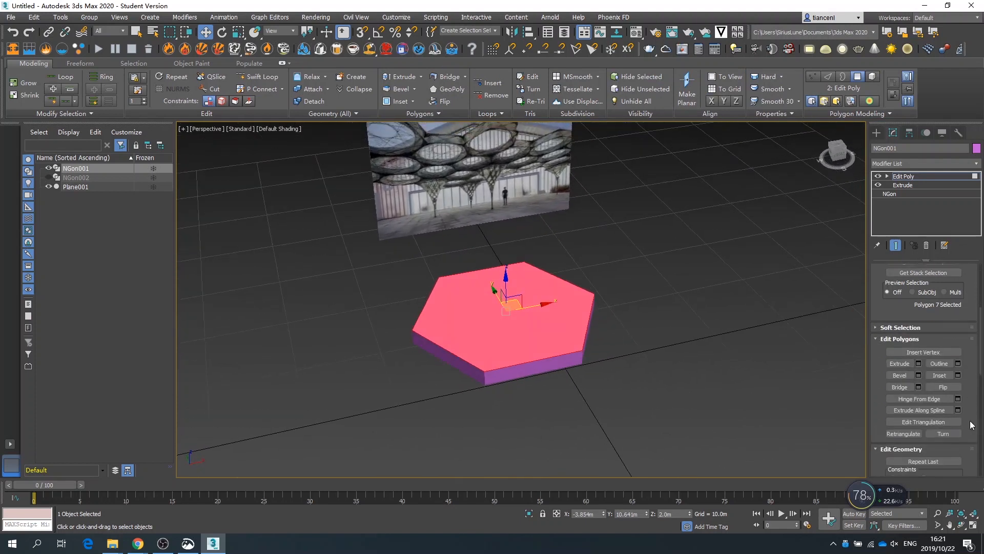
pyautogui.scroll(-2, 971, 425)
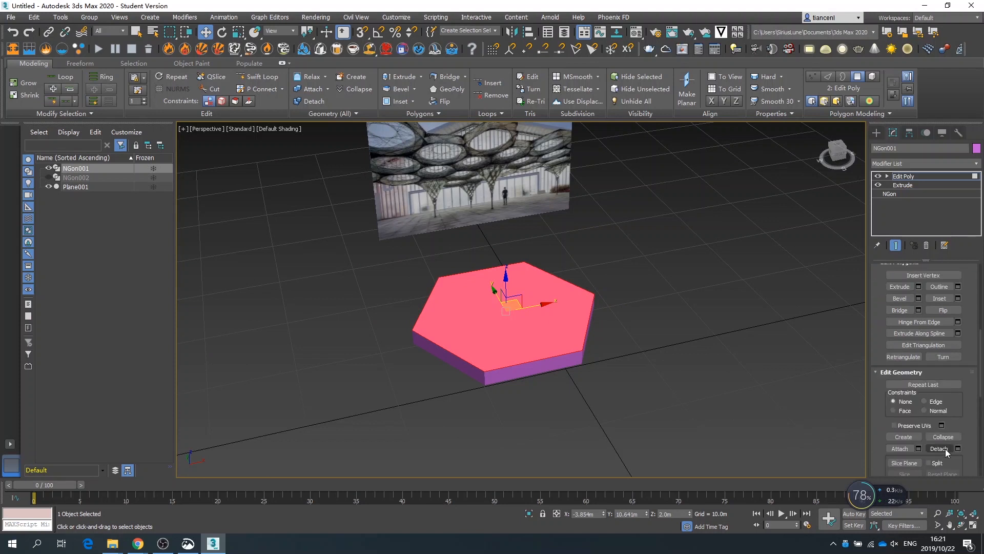
pyautogui.click(940, 448)
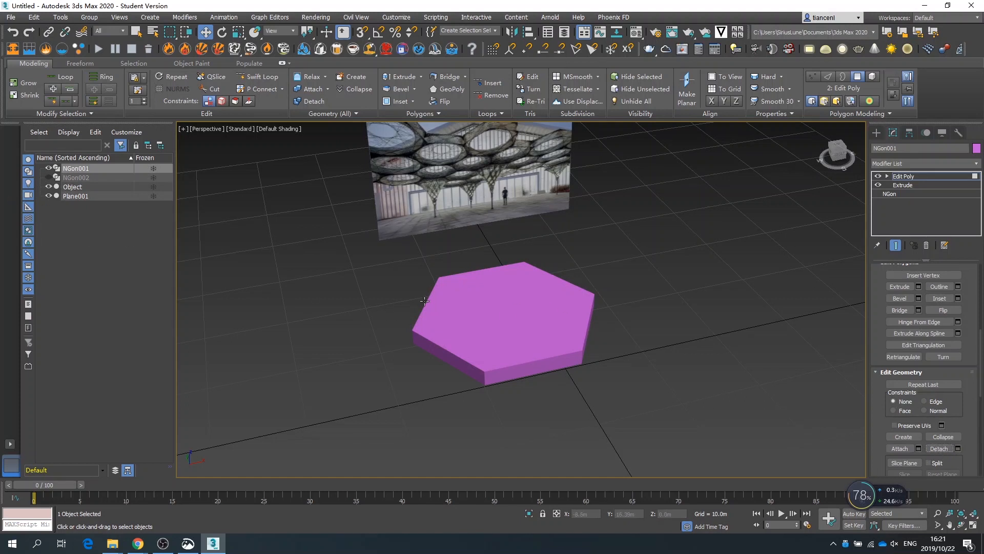
# Hide the detached top face so only the hexagonal ring of side walls is displayed
pyautogui.click(73, 188)
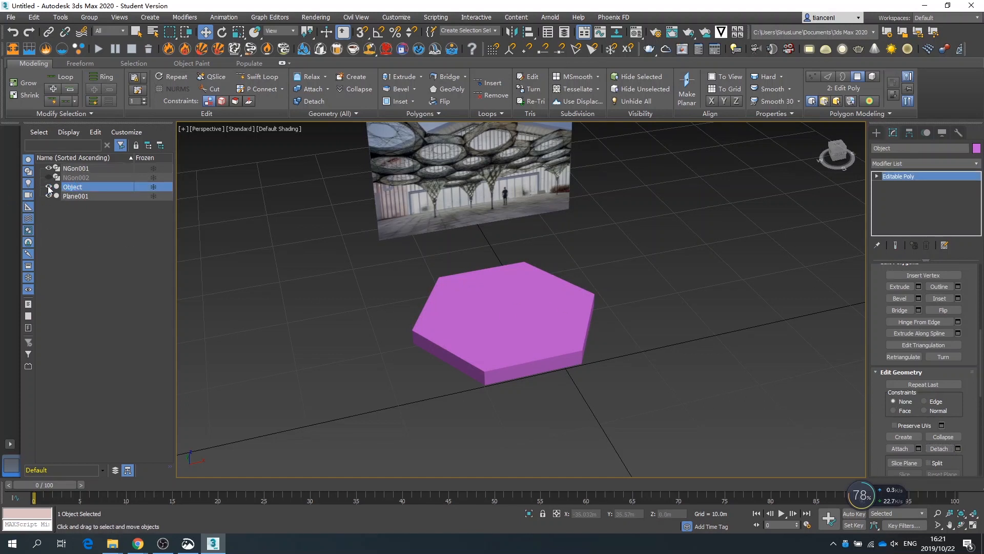
pyautogui.click(47, 186)
pyautogui.click(47, 186)
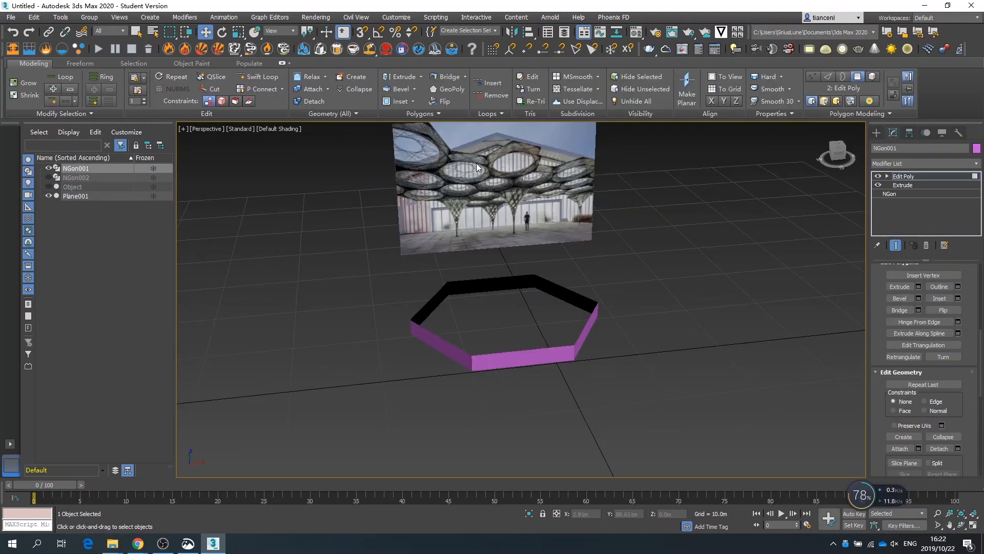
# Examine a single canopy module in the reference image and compare it with the hexagonal ring
pyautogui.scroll(10, 476, 163)
pyautogui.scroll(4, 502, 139)
pyautogui.scroll(-2, 479, 329)
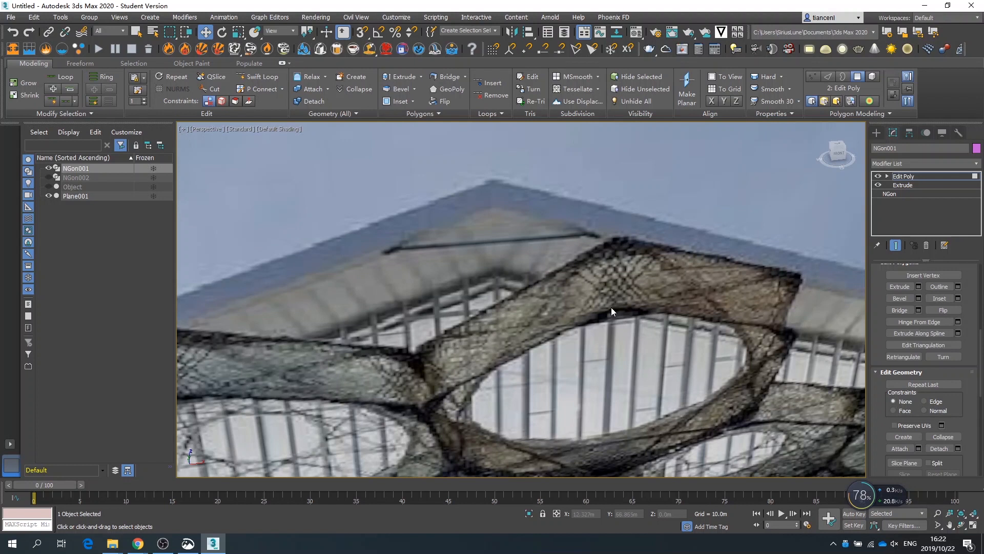
pyautogui.scroll(-12, 604, 225)
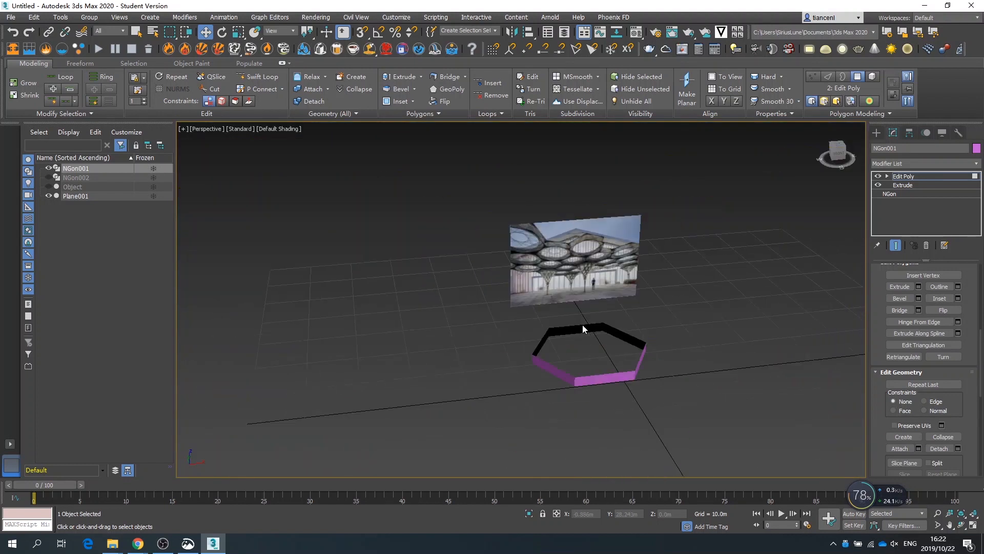
pyautogui.scroll(5, 594, 373)
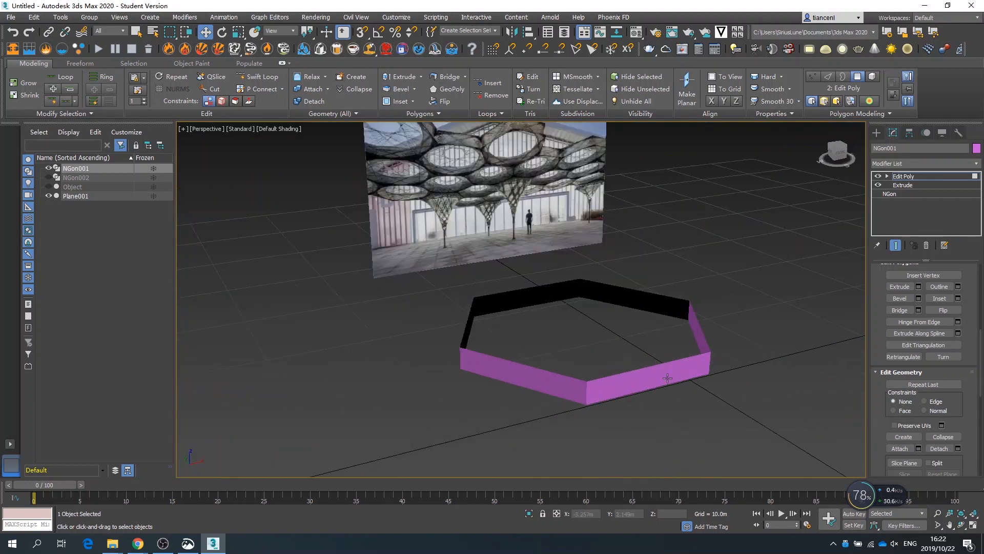
# Add a Quadify Mesh modifier above the Edit Poly on NGon001 and display edged faces in the viewport
pyautogui.scroll(5, 937, 383)
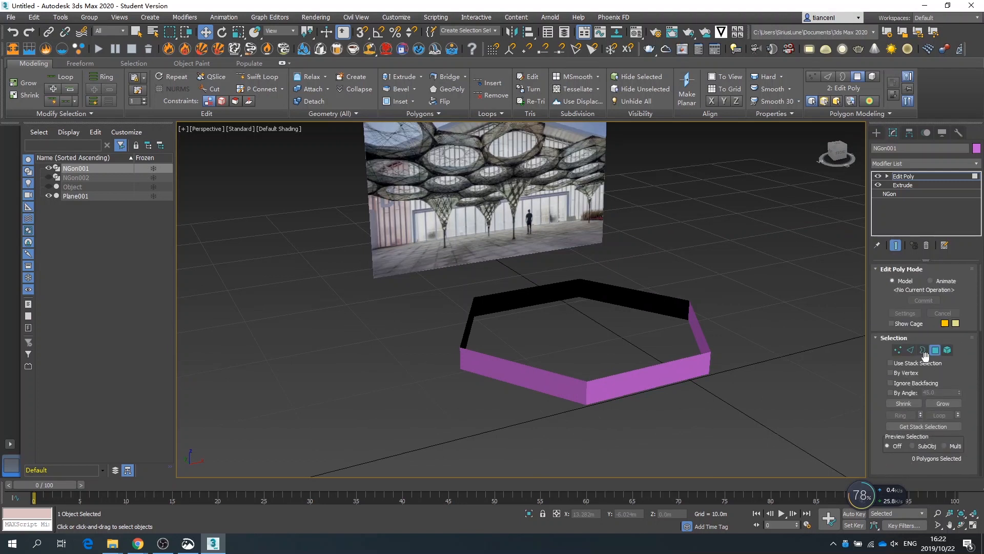
pyautogui.click(912, 162)
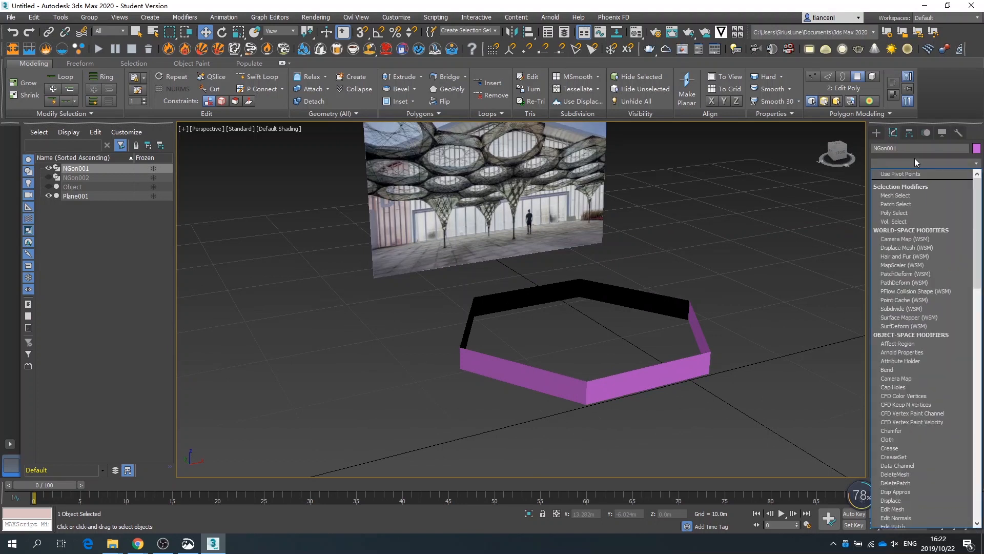
pyautogui.press('q')
pyautogui.press('Return')
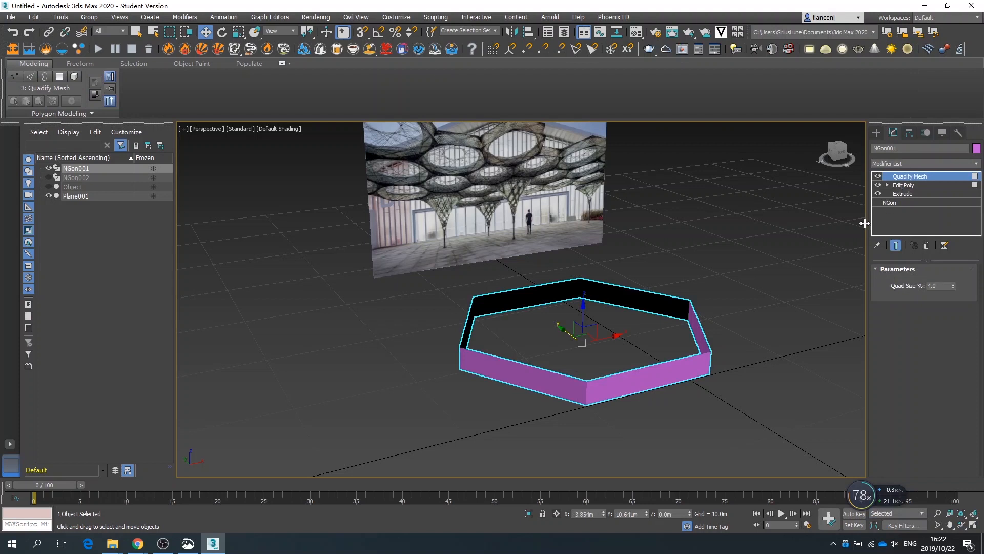
pyautogui.press('F4')
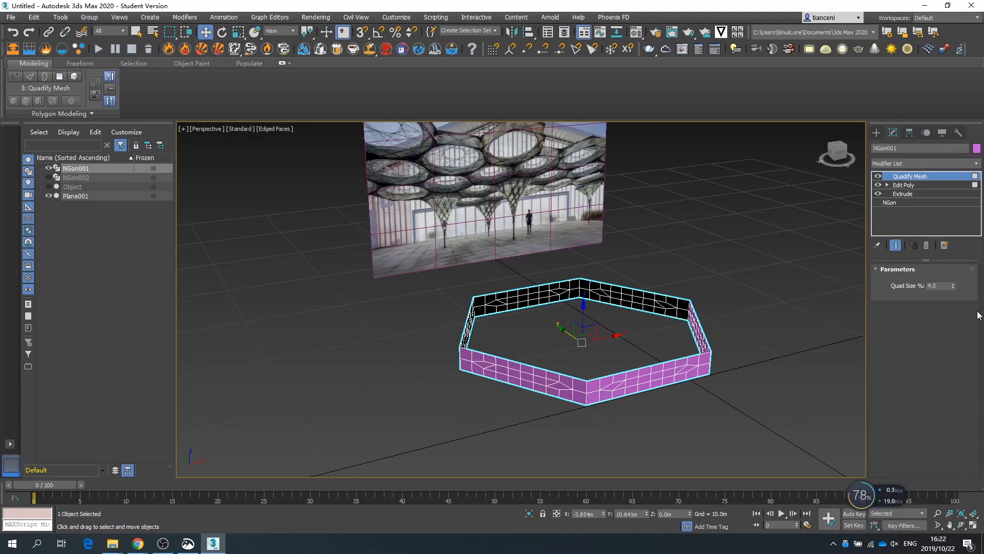
# Set the Quadify Mesh quad size to 10% to divide the ring's side walls into fewer, larger quads
pyautogui.moveTo(939, 286); pyautogui.dragTo(920, 285)
pyautogui.press('Return')
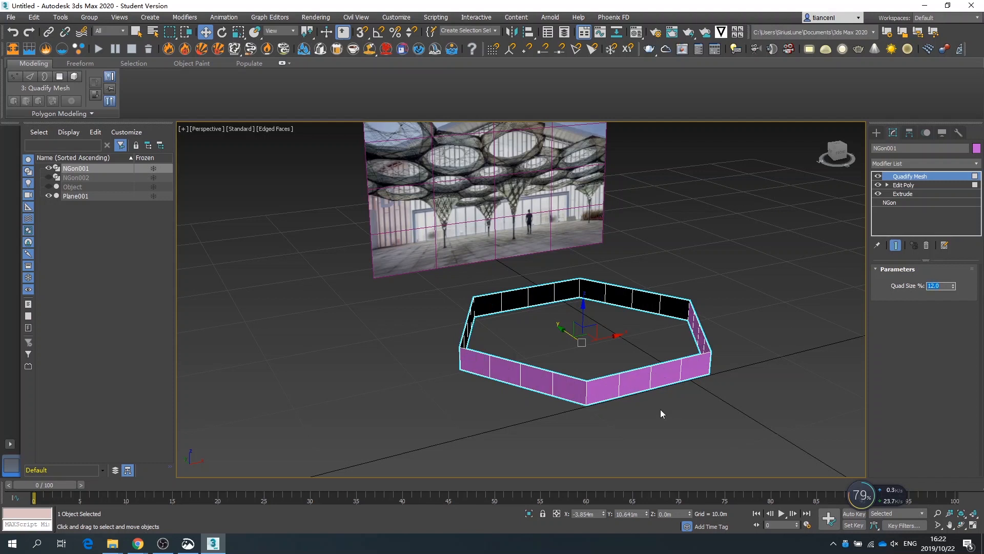
pyautogui.write('10')
pyautogui.press('Return')
# Add an Edit Poly modifier above Quadify Mesh and select one vertical edge on the ring's front wall
pyautogui.keyDown('alt'); pyautogui.moveTo(541, 388); pyautogui.dragTo(555, 372, button='middle'); pyautogui.keyUp('alt')
pyautogui.keyDown('alt'); pyautogui.moveTo(698, 357); pyautogui.dragTo(718, 378, button='middle'); pyautogui.keyUp('alt')
pyautogui.click(913, 162)
pyautogui.scroll(-10, 912, 162)
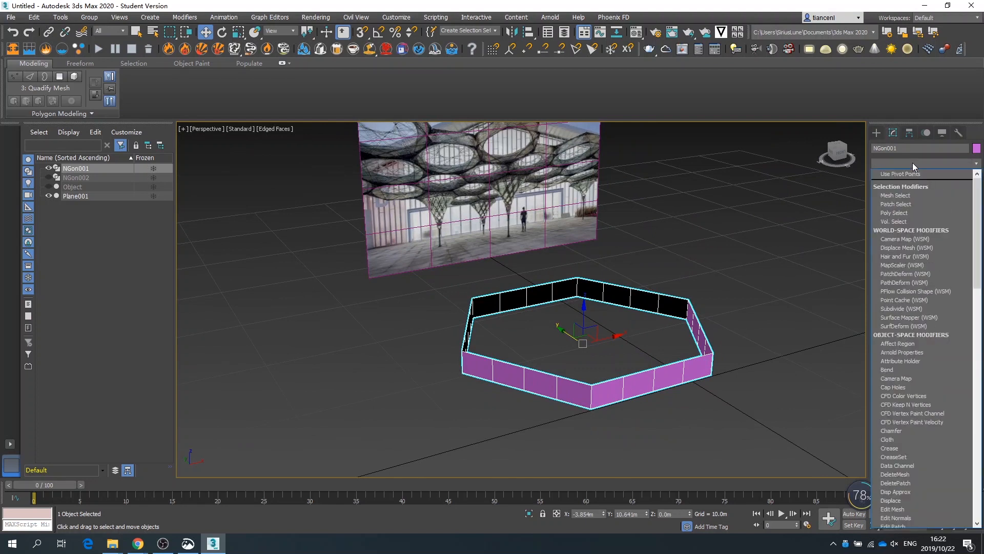
pyautogui.click(909, 200)
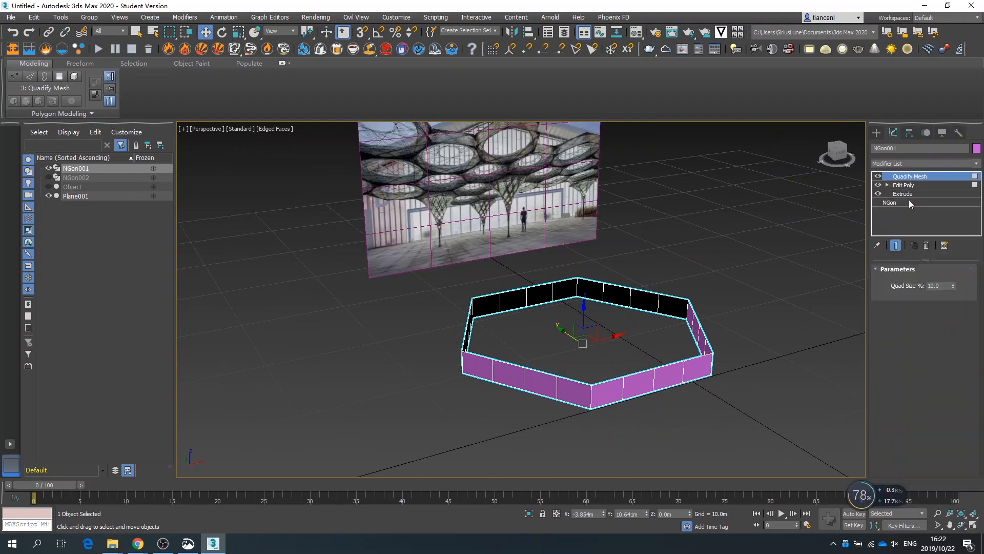
pyautogui.click(910, 350)
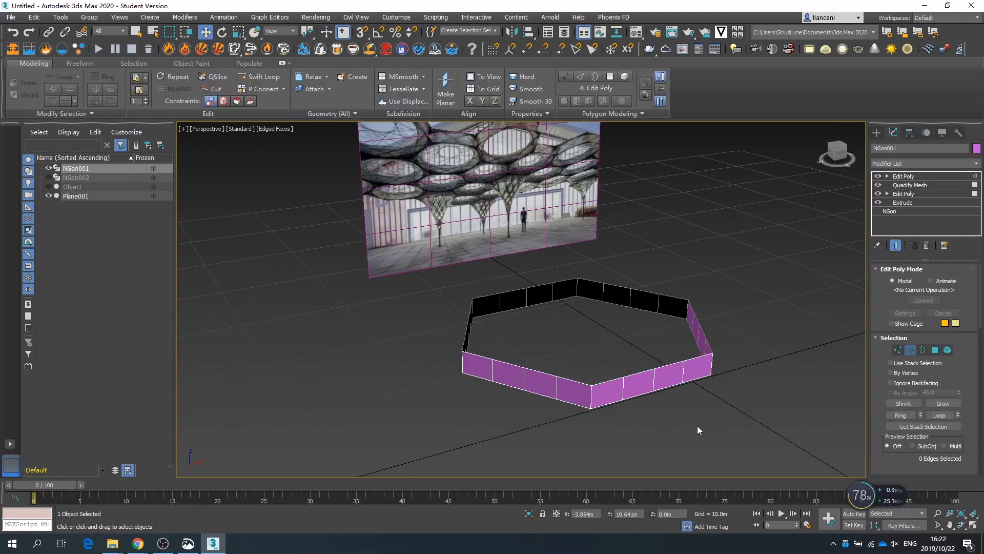
pyautogui.click(625, 391)
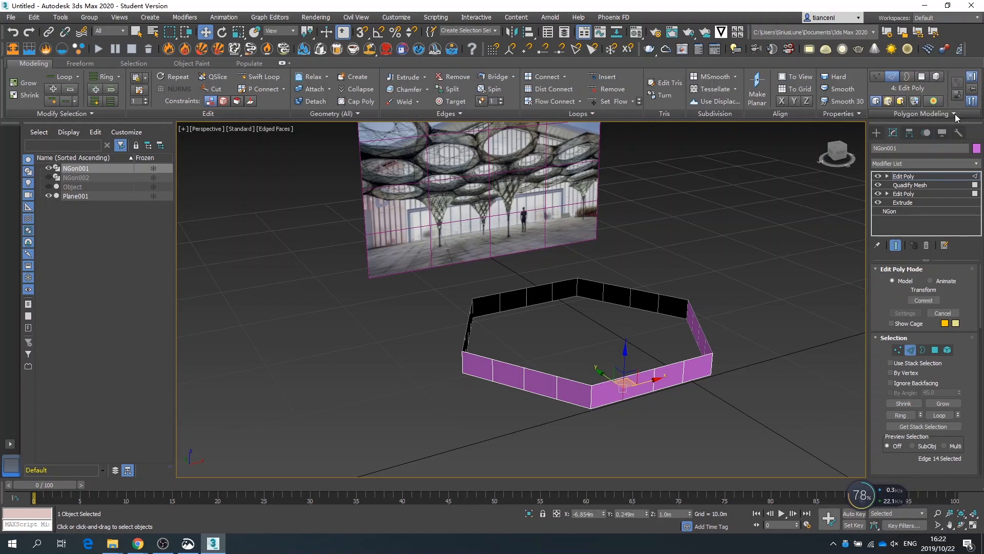
# Use Generate Topology to apply a procedural pattern of irregular diagonal cells to the ring's side walls
pyautogui.click(955, 114)
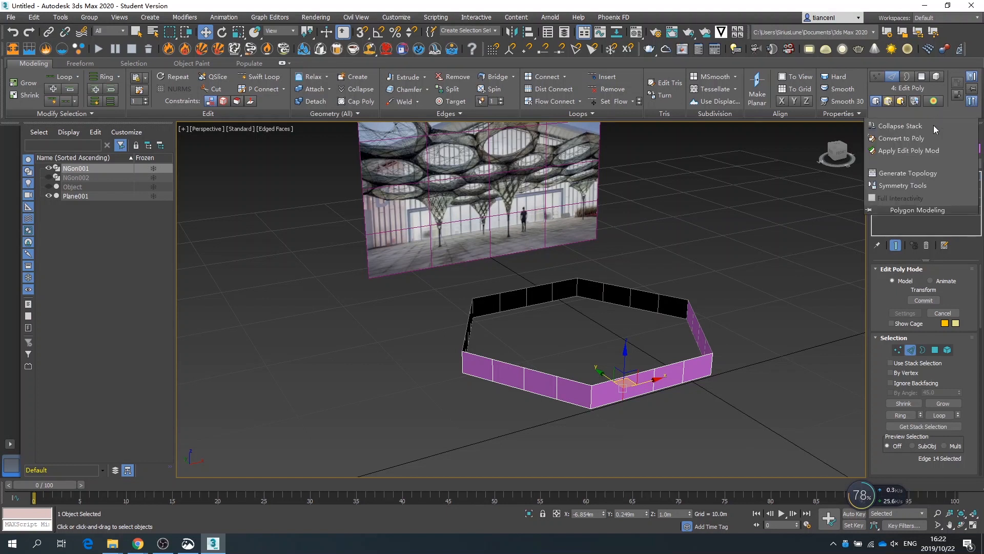
pyautogui.click(910, 172)
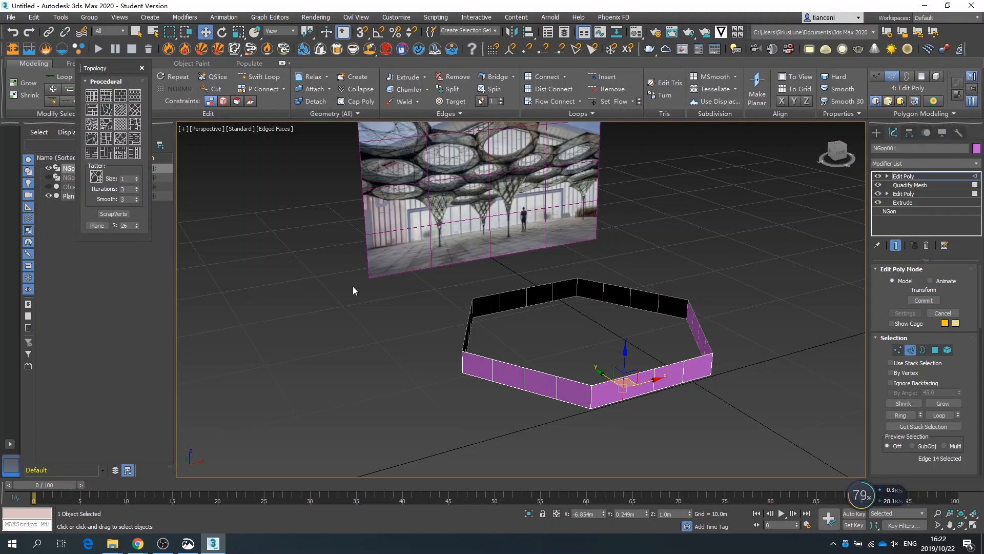
pyautogui.click(106, 113)
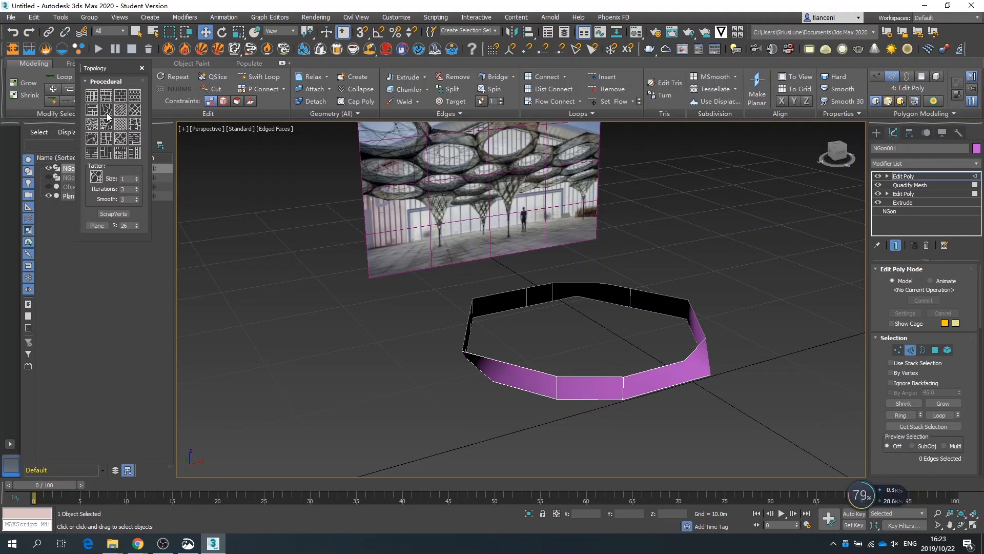
pyautogui.hotkey('ctrl', 'z')
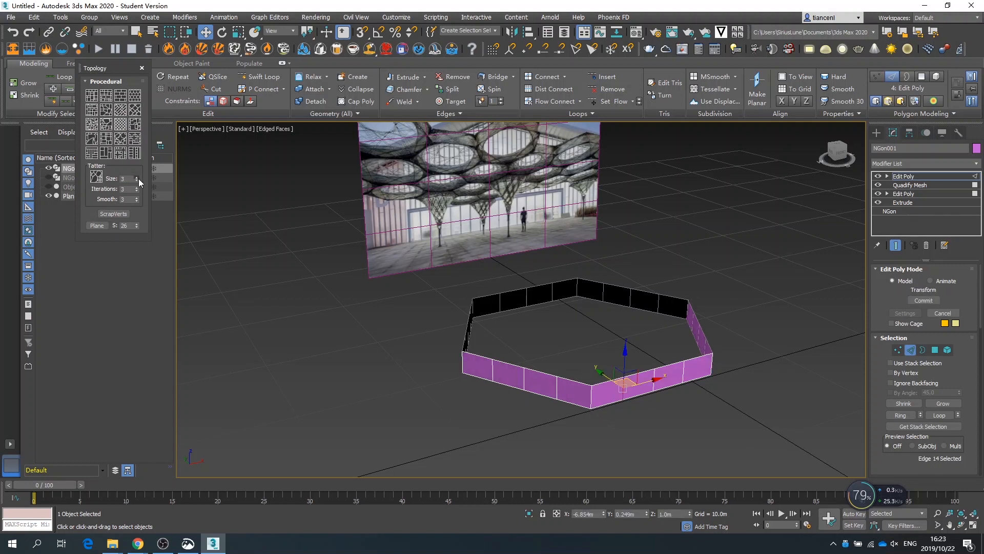
pyautogui.click(122, 110)
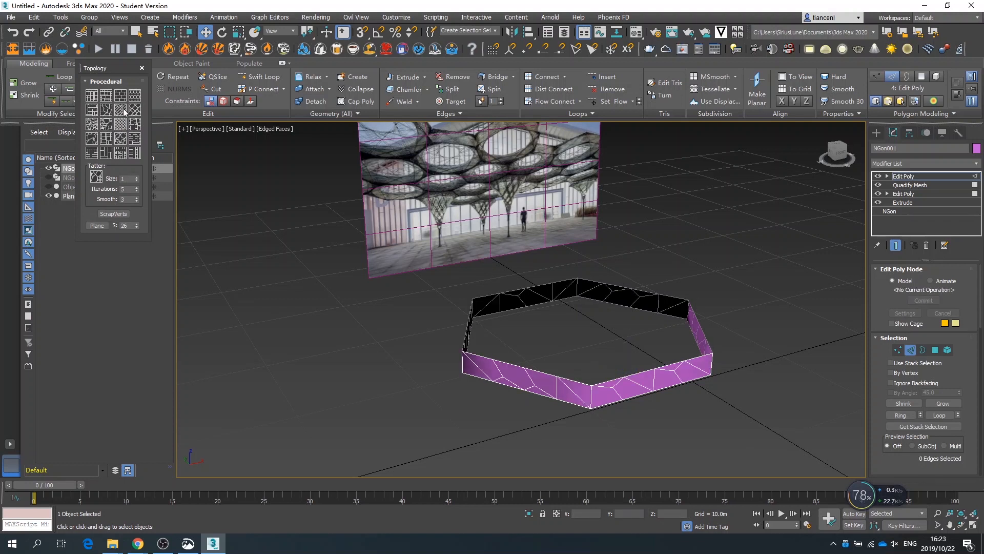
pyautogui.keyDown('alt'); pyautogui.moveTo(613, 347); pyautogui.dragTo(529, 328, button='middle'); pyautogui.keyUp('alt')
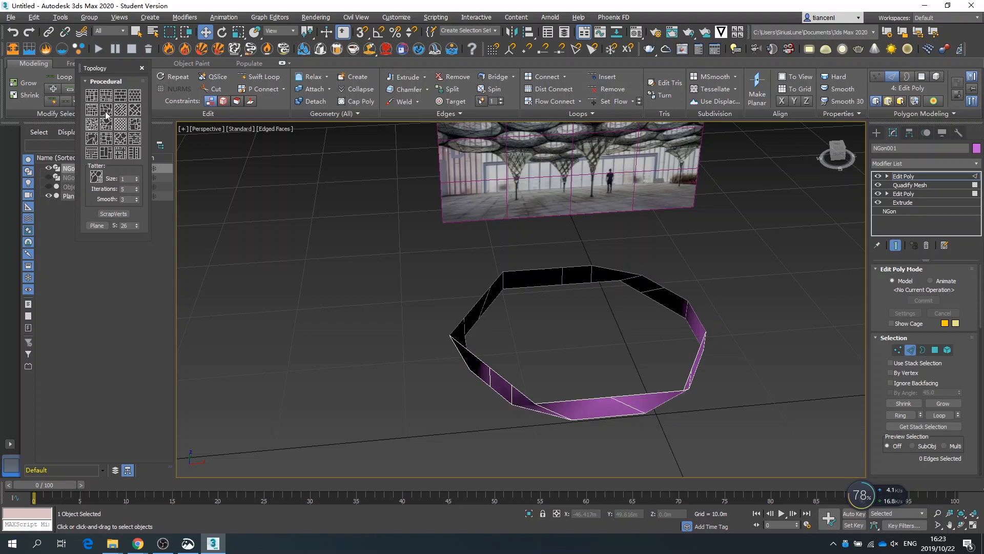
pyautogui.keyDown('alt'); pyautogui.moveTo(490, 316); pyautogui.dragTo(726, 368, button='middle'); pyautogui.keyUp('alt')
# Inset all of the ring's patterned wall polygons individually by 0.1 m
pyautogui.click(935, 350)
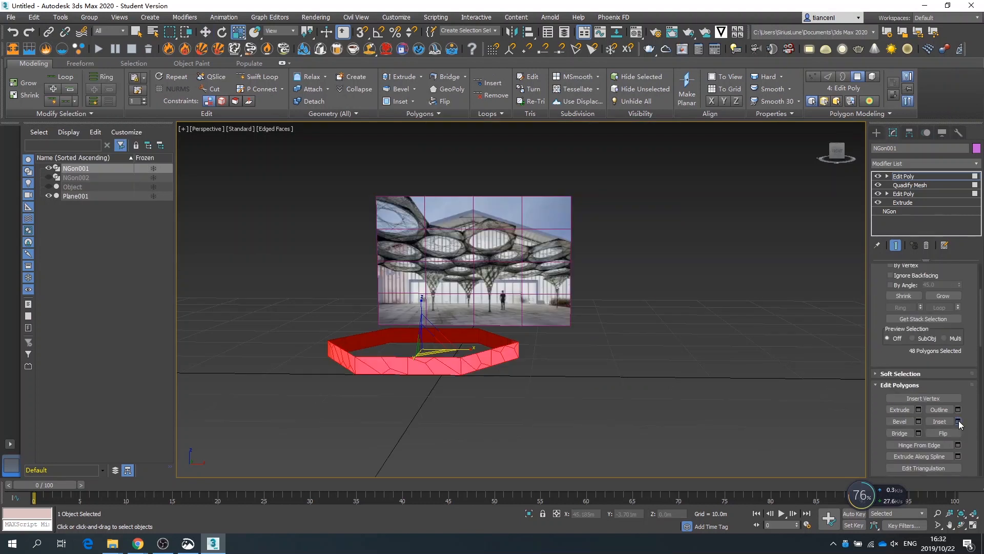
pyautogui.click(958, 422)
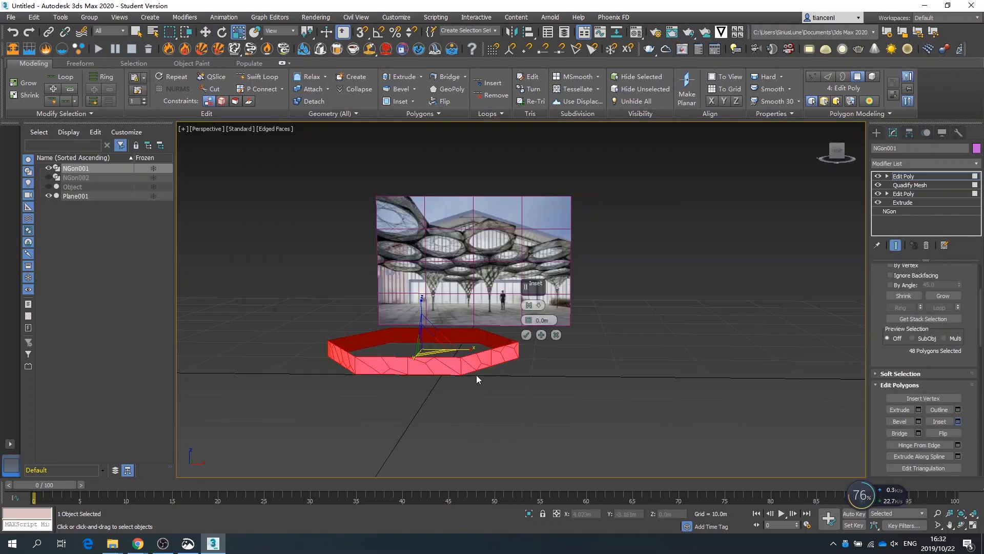
pyautogui.write('0.1')
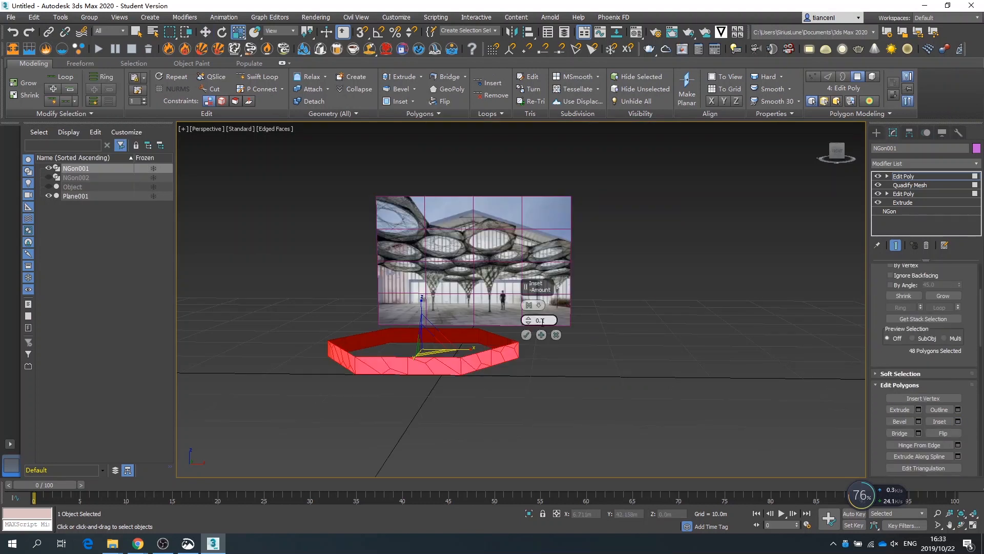
pyautogui.press('Return')
pyautogui.click(527, 335)
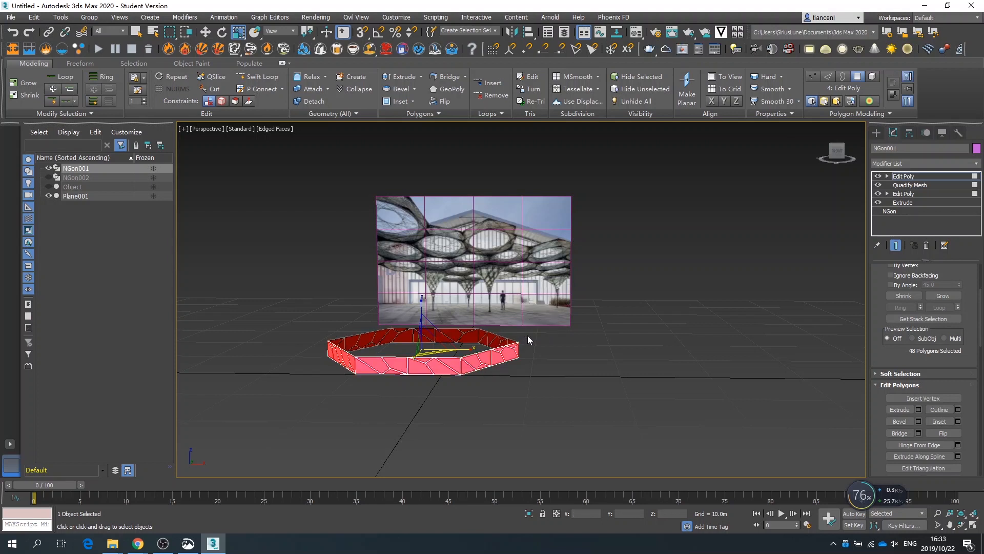
# Try removing the inset polygons with a DeleteMesh modifier, and take that modifier off the stack again
pyautogui.scroll(5, 378, 382)
pyautogui.scroll(-6, 492, 393)
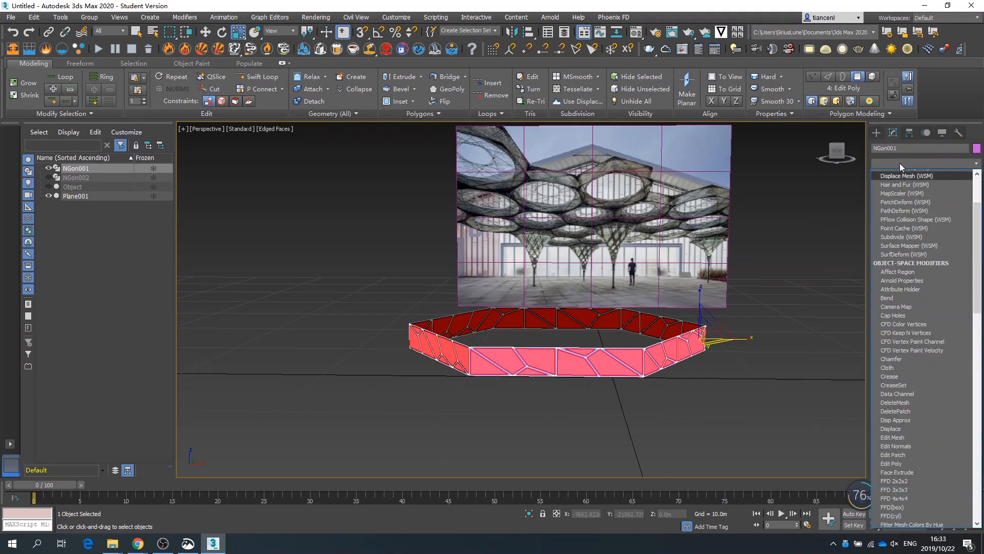
pyautogui.click(897, 175)
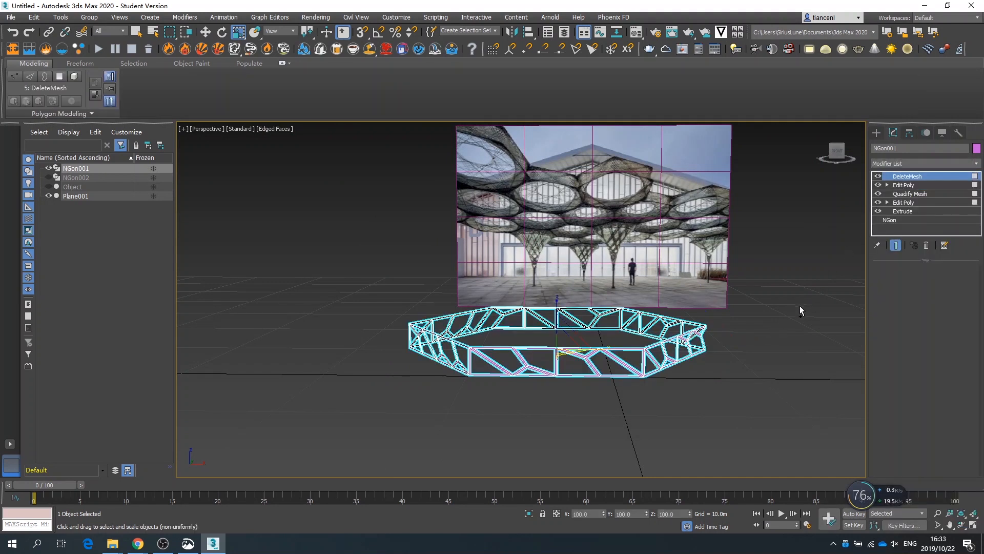
pyautogui.click(927, 245)
# Detach the selected inset polygons from NGon001 as a separate object, leaving the thin lattice frame
pyautogui.scroll(-5, 978, 409)
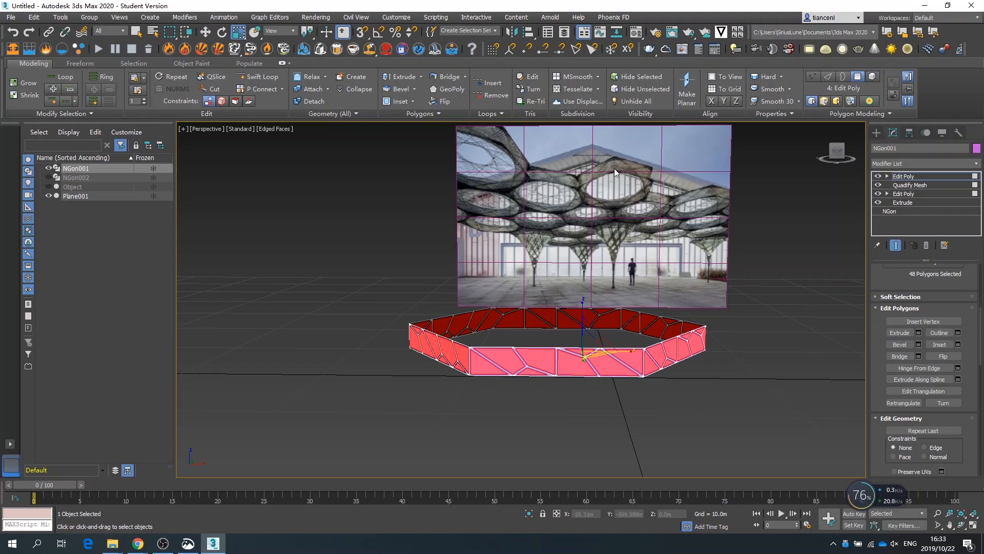
pyautogui.scroll(-2, 939, 459)
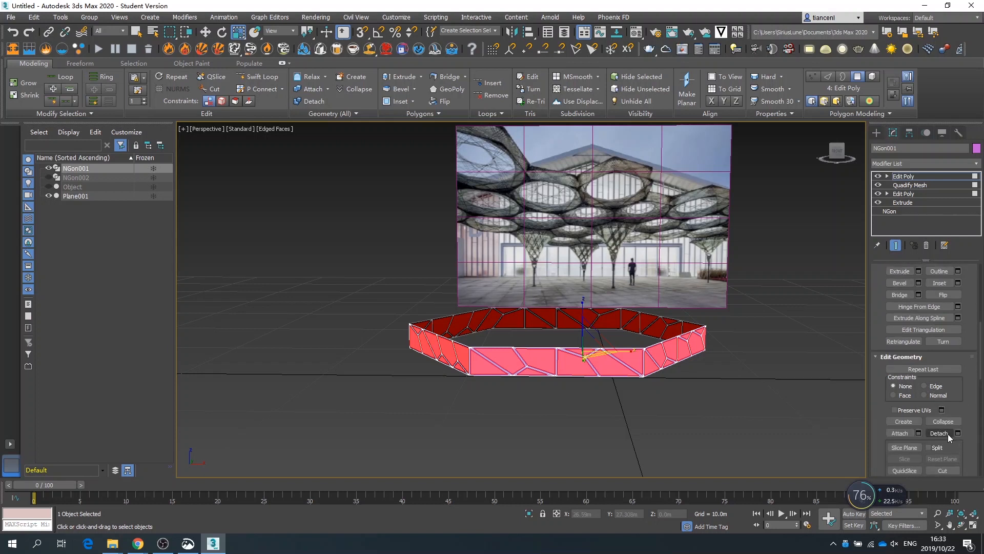
pyautogui.click(948, 433)
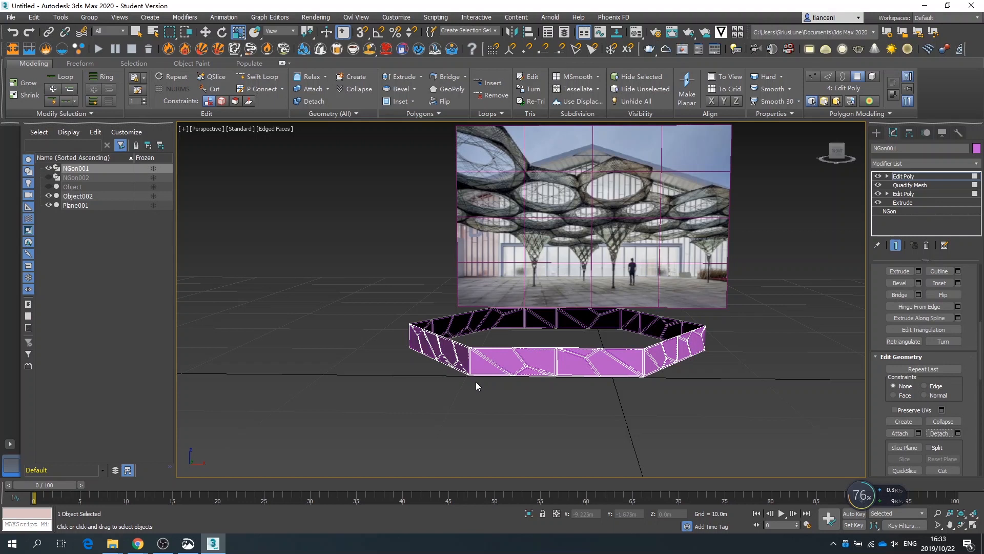
# Select the lattice ring and the detached inset panels without the reference plane, and raise both to a height of 21 m
pyautogui.keyDown('alt'); pyautogui.moveTo(476, 382); pyautogui.dragTo(497, 384, button='middle'); pyautogui.keyUp('alt')
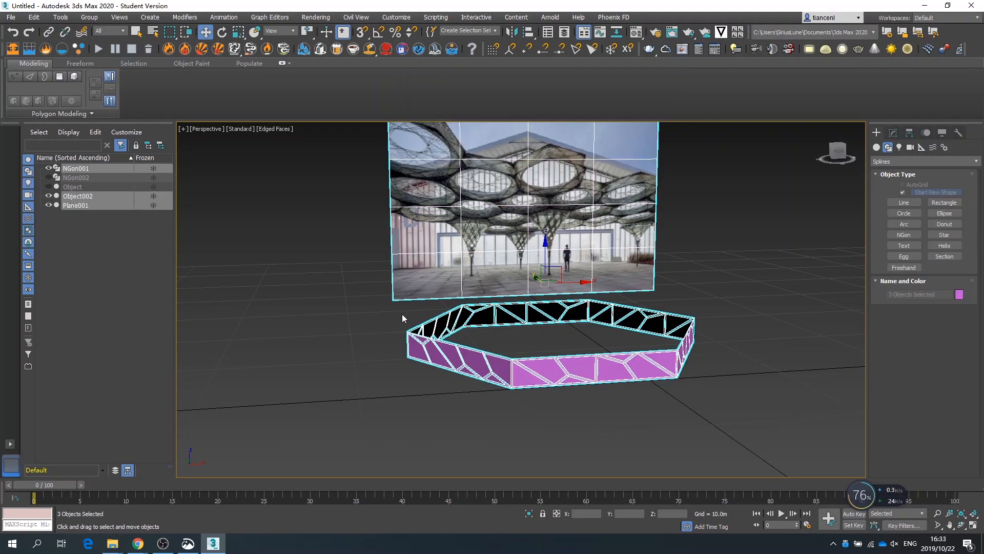
pyautogui.keyDown('alt'); pyautogui.moveTo(490, 336); pyautogui.dragTo(462, 378, button='middle'); pyautogui.keyUp('alt')
pyautogui.moveTo(450, 311); pyautogui.dragTo(861, 469)
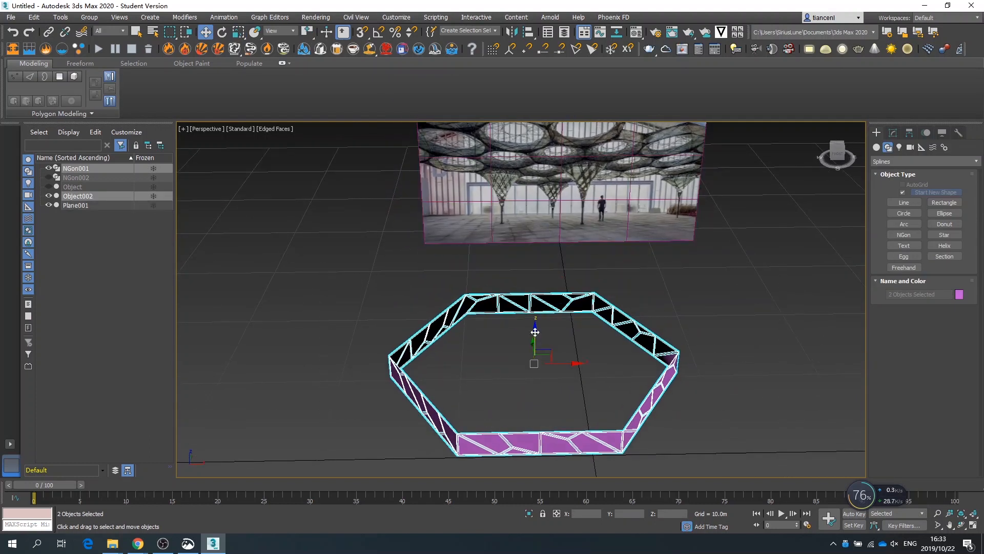
pyautogui.moveTo(534, 332); pyautogui.dragTo(533, 138)
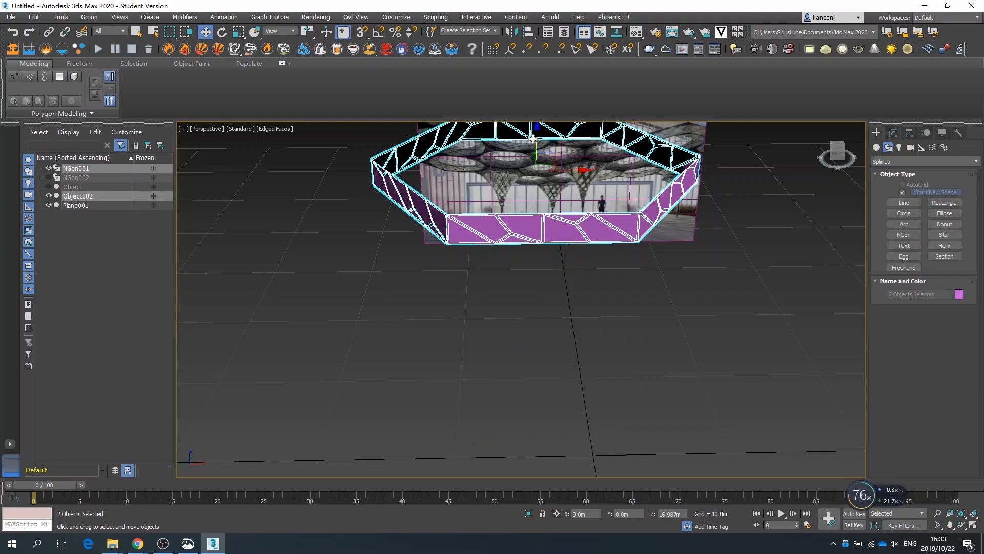
pyautogui.keyDown('alt'); pyautogui.moveTo(531, 407); pyautogui.dragTo(538, 375, button='middle'); pyautogui.keyUp('alt')
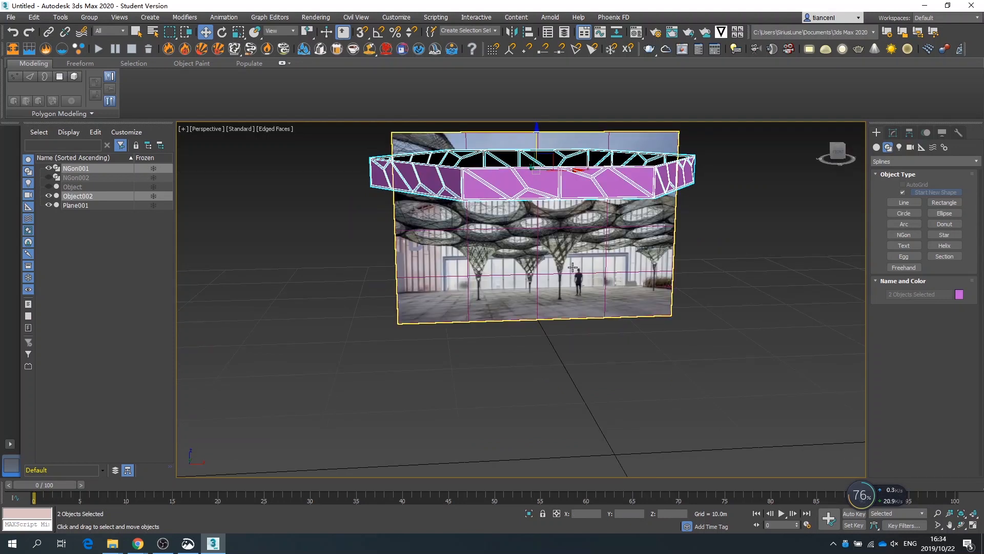
pyautogui.scroll(-3, 513, 336)
pyautogui.keyDown('alt'); pyautogui.moveTo(543, 344); pyautogui.dragTo(546, 347, button='middle'); pyautogui.keyUp('alt')
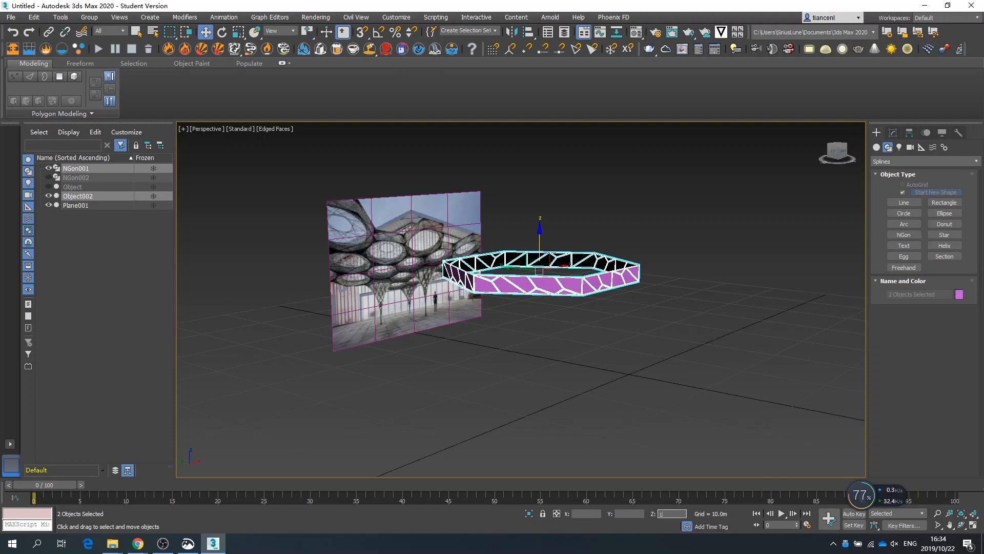
pyautogui.press('Return')
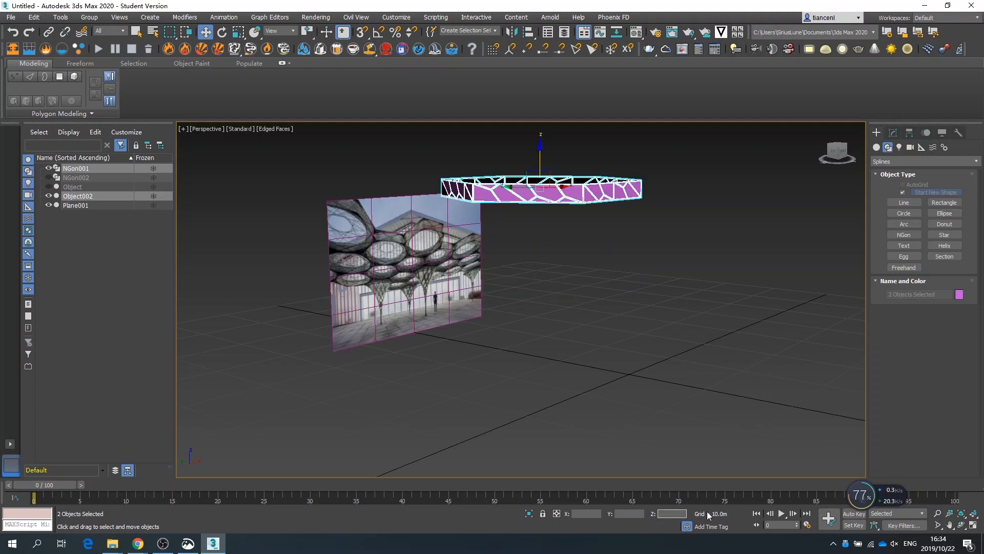
# Hide the raised ring and its panels, show NGon002, and increase its Extrude amount so it reaches the raised ring's underside
pyautogui.click(49, 168)
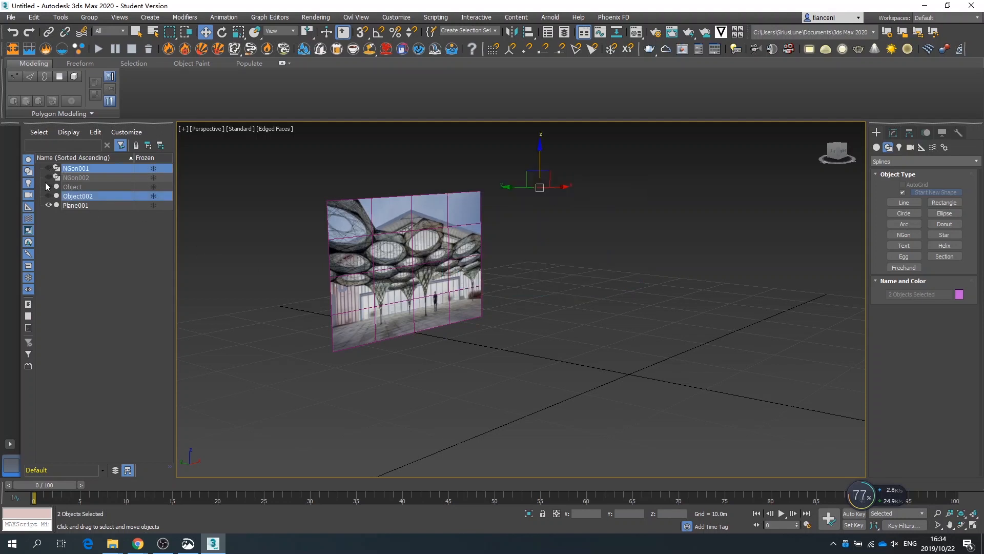
pyautogui.click(48, 178)
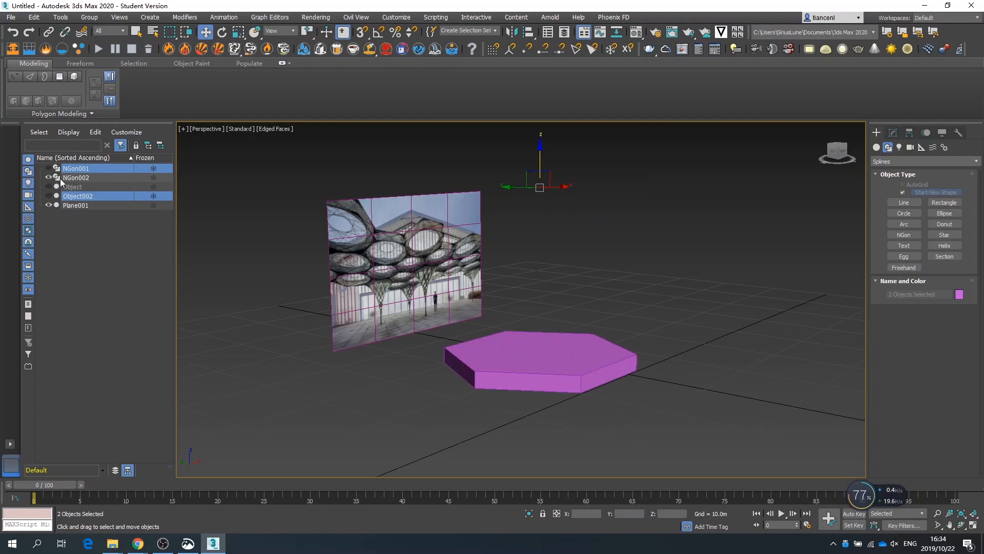
pyautogui.click(558, 378)
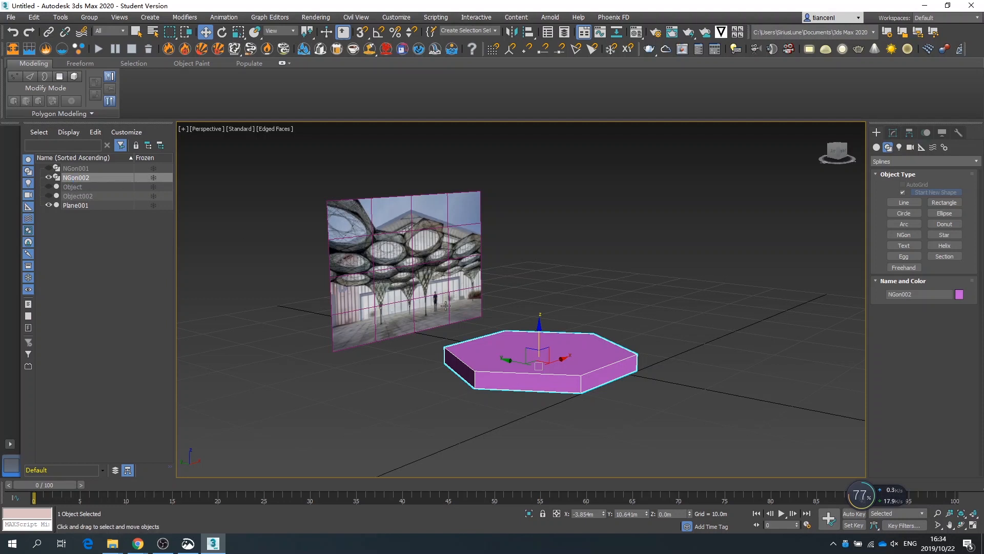
pyautogui.click(892, 132)
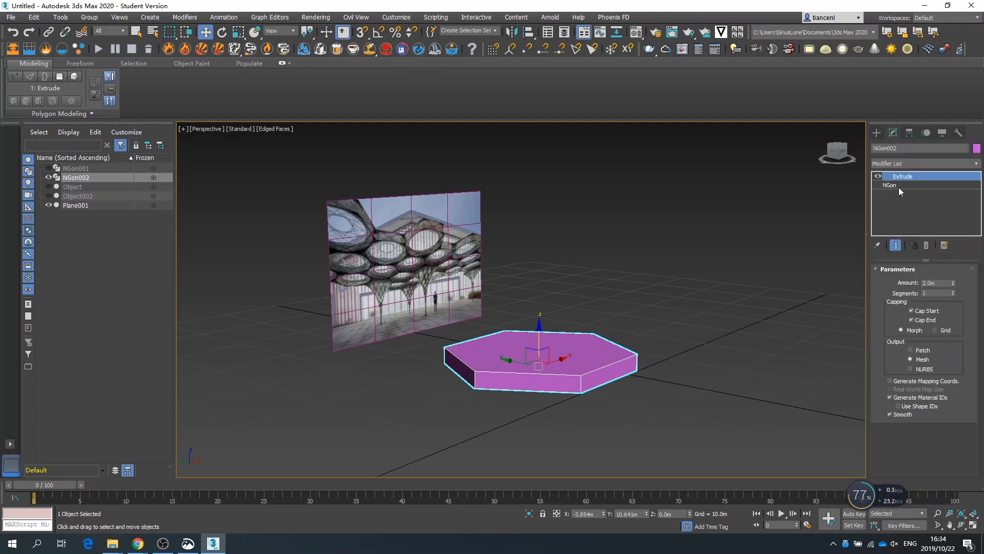
pyautogui.click(943, 283)
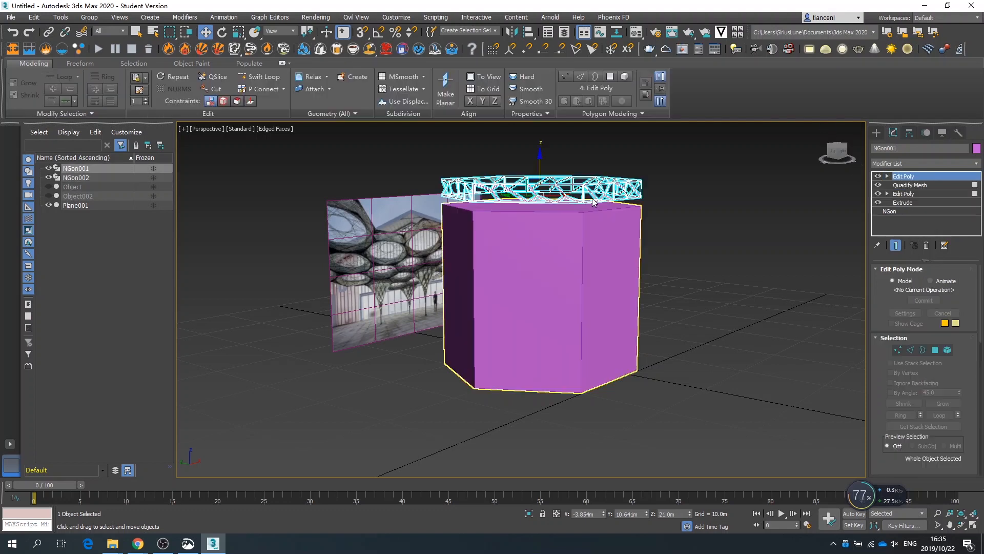
# Show Object002 again and set the height of the lattice ring and its panels to 20 m together
pyautogui.click(49, 195)
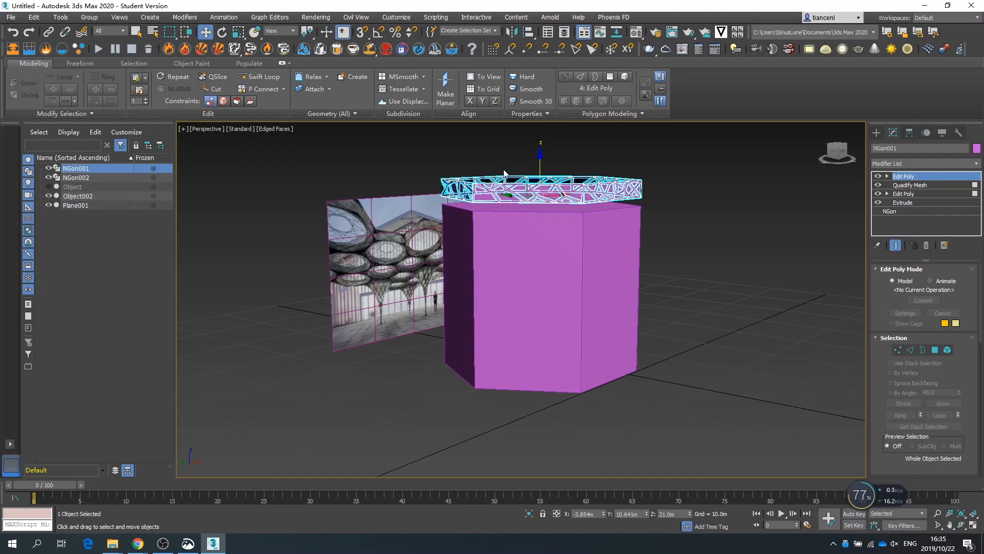
pyautogui.click(656, 171)
pyautogui.moveTo(621, 186); pyautogui.dragTo(617, 192)
pyautogui.click(663, 513)
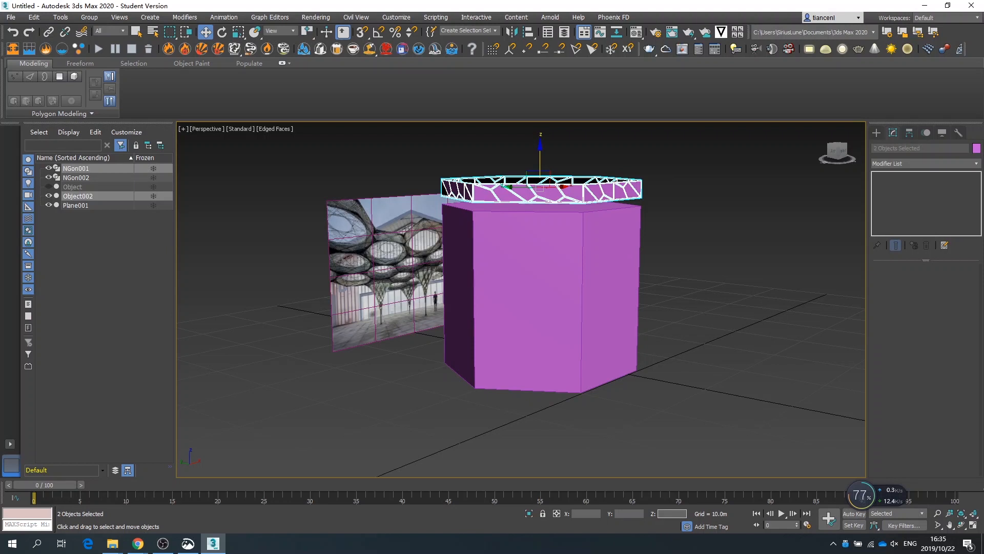
pyautogui.write('20')
pyautogui.press('Return')
pyautogui.click(290, 398)
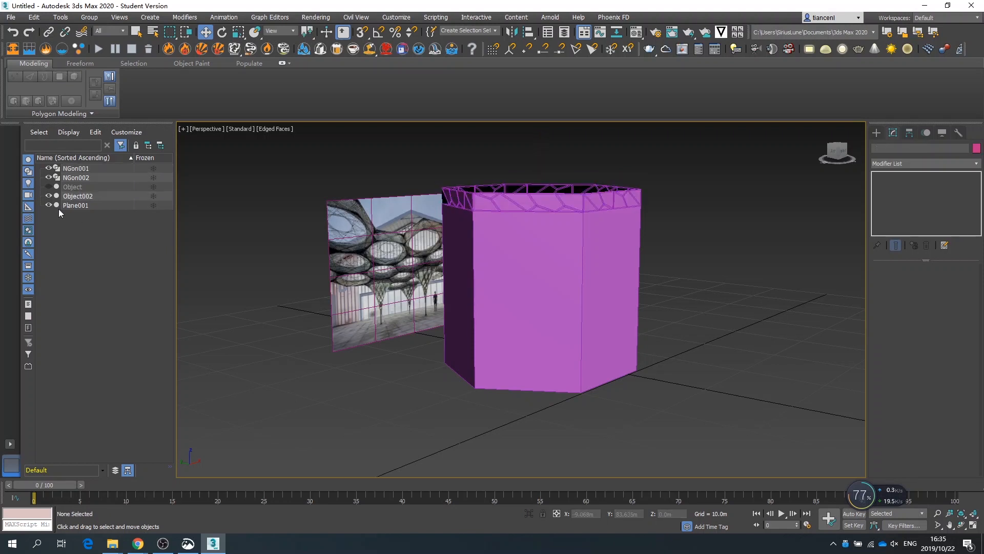
# Hide NGon001 and Object002, and select the tall hexagon NGon002
pyautogui.click(48, 168)
pyautogui.click(49, 195)
pyautogui.click(50, 177)
pyautogui.press('z')
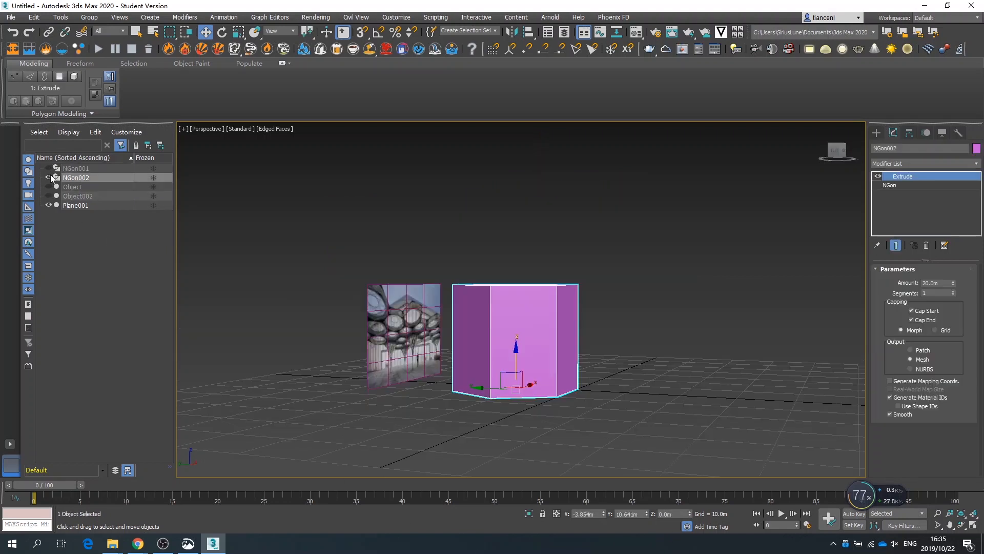
pyautogui.click(49, 168)
pyautogui.click(49, 195)
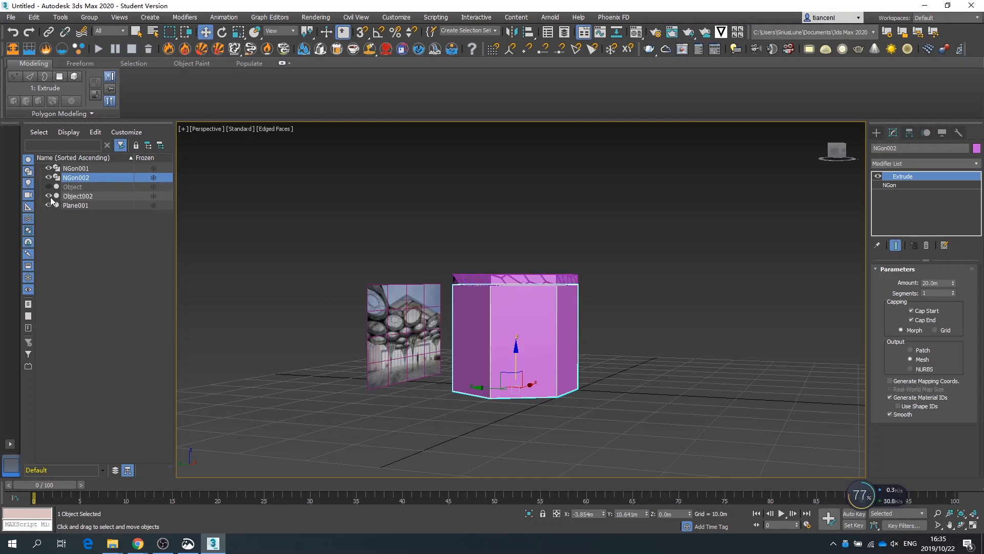
pyautogui.click(49, 196)
pyautogui.click(48, 168)
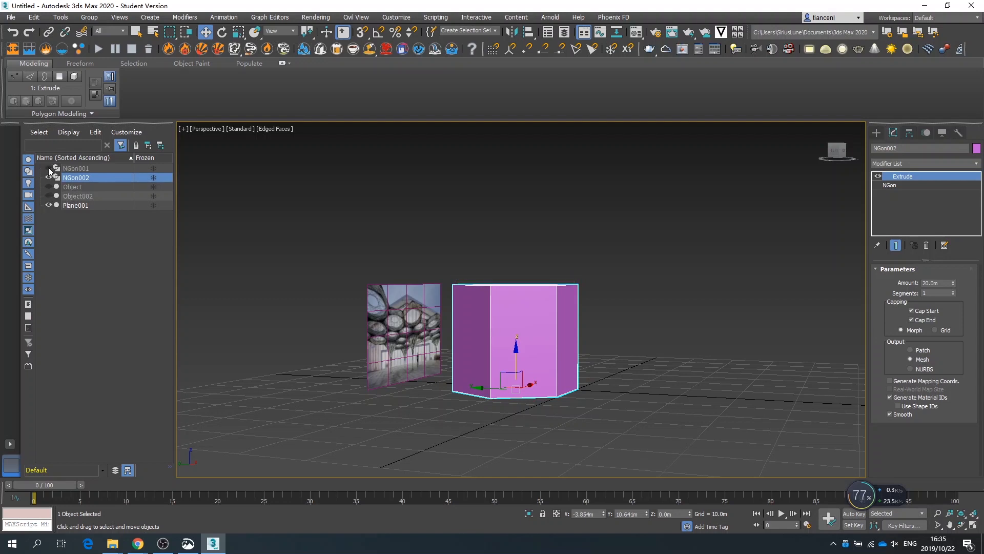
# Try converting NGon002 to an Editable Poly at vertex level, and undo the conversion
pyautogui.keyDown('alt'); pyautogui.moveTo(461, 355); pyautogui.dragTo(451, 400, button='middle'); pyautogui.keyUp('alt')
pyautogui.press('q')
pyautogui.press('d')
pyautogui.rightClick(545, 330)
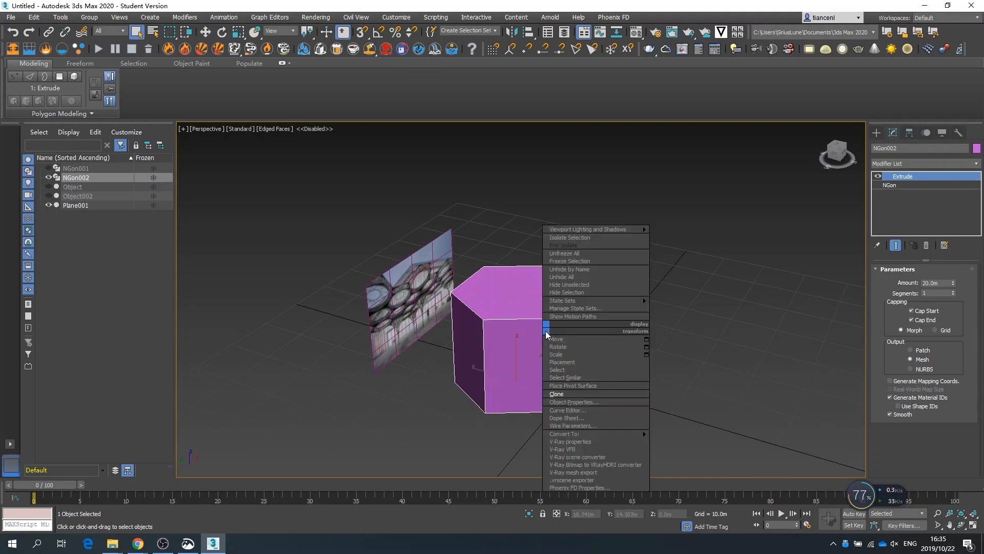
pyautogui.moveTo(593, 436)
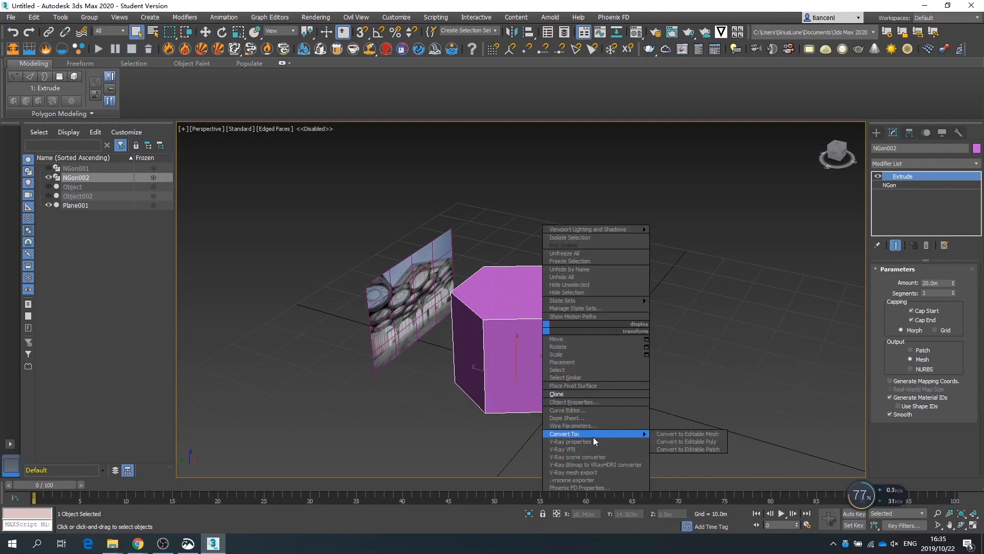
pyautogui.click(669, 442)
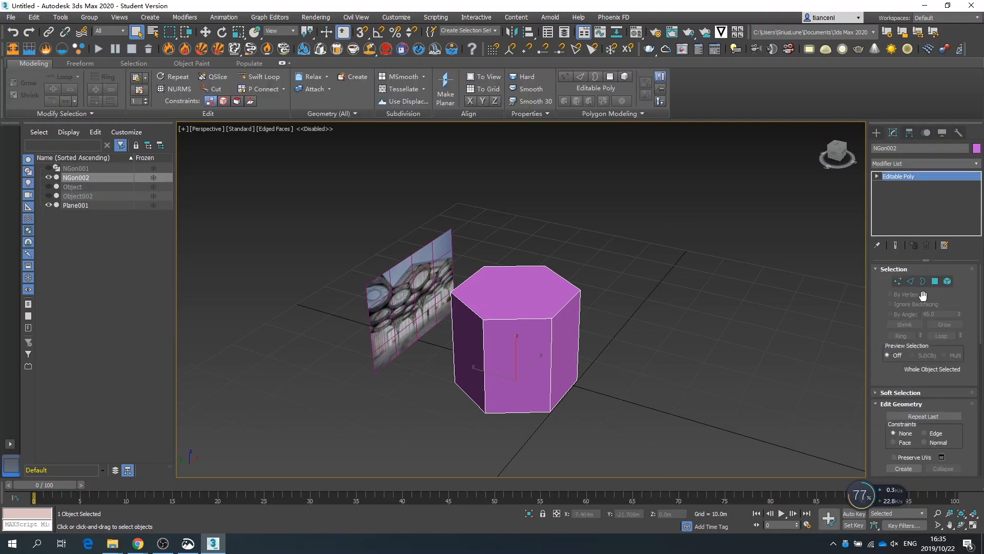
pyautogui.click(899, 280)
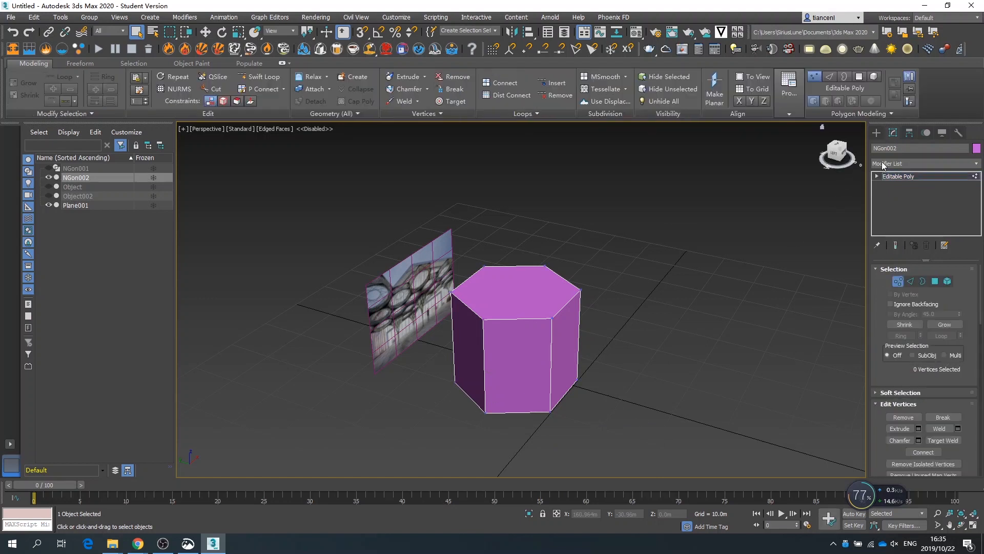
pyautogui.keyDown('alt'); pyautogui.moveTo(469, 383); pyautogui.dragTo(500, 338, button='middle'); pyautogui.keyUp('alt')
pyautogui.hotkey('ctrl', 'z')
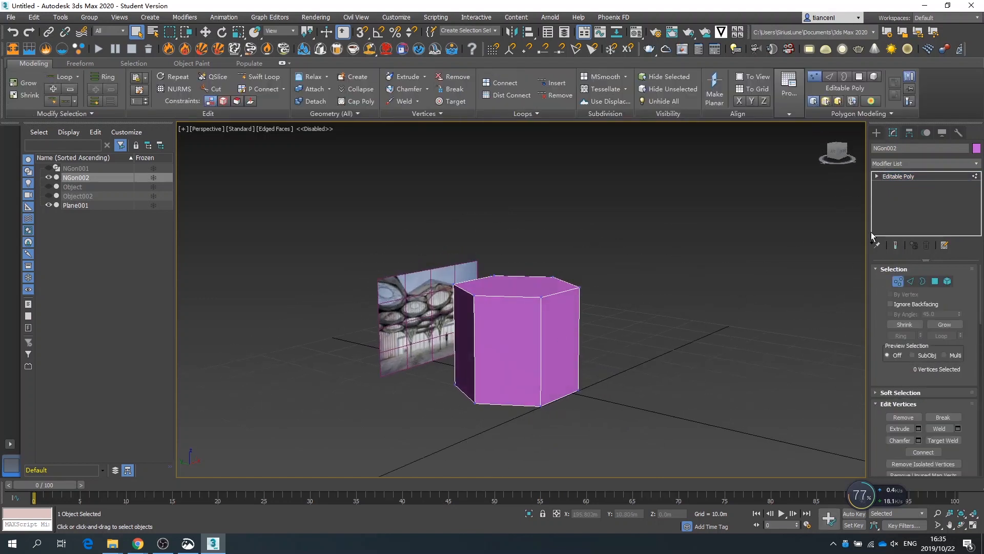
# Add a Quadify Mesh modifier to NGon002 with a quad size of 10%
pyautogui.click(905, 164)
pyautogui.press('q')
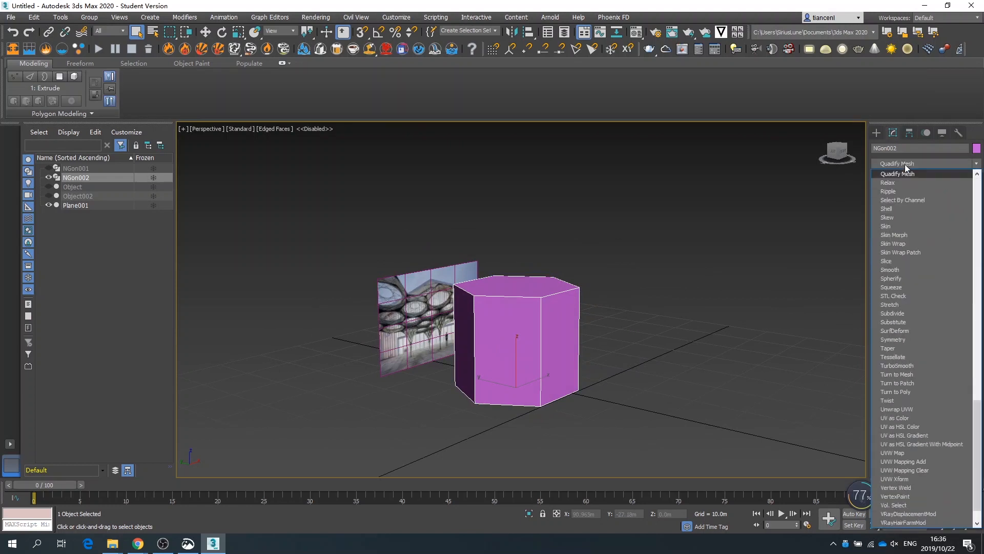
pyautogui.press('Return')
pyautogui.moveTo(945, 286); pyautogui.dragTo(897, 293)
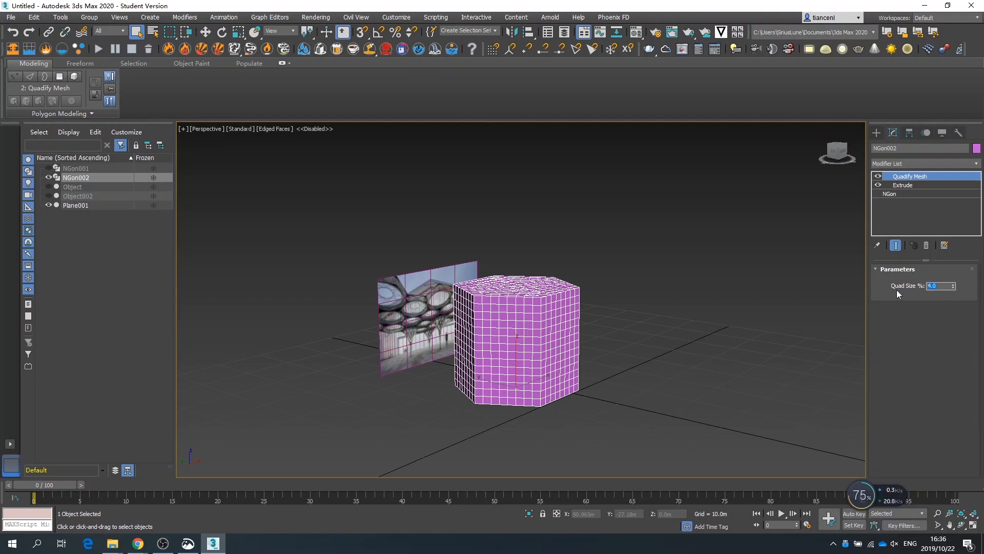
pyautogui.write('10')
pyautogui.press('Return')
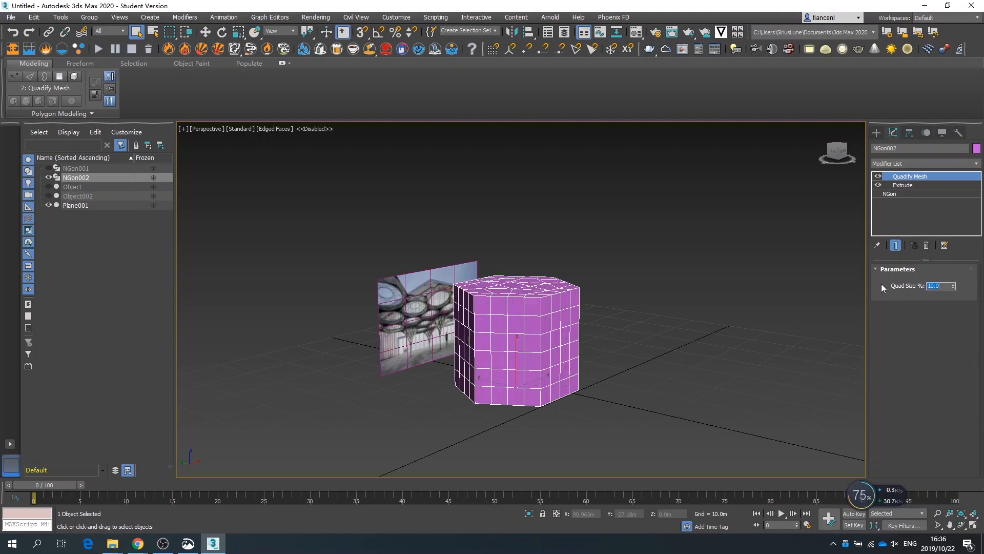
# Add an Edit Poly modifier above Quadify Mesh on NGon002 and enter its vertex level
pyautogui.click(884, 163)
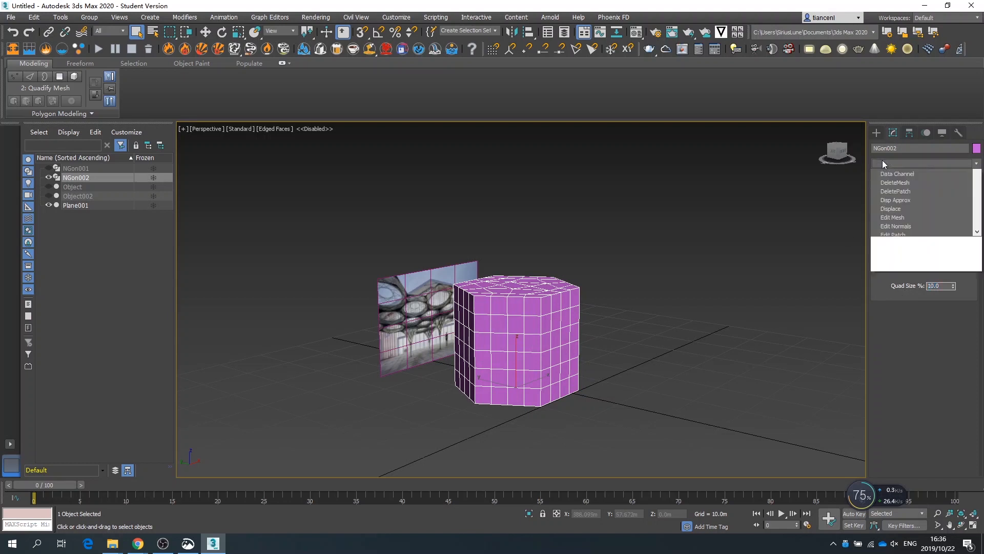
pyautogui.press('e')
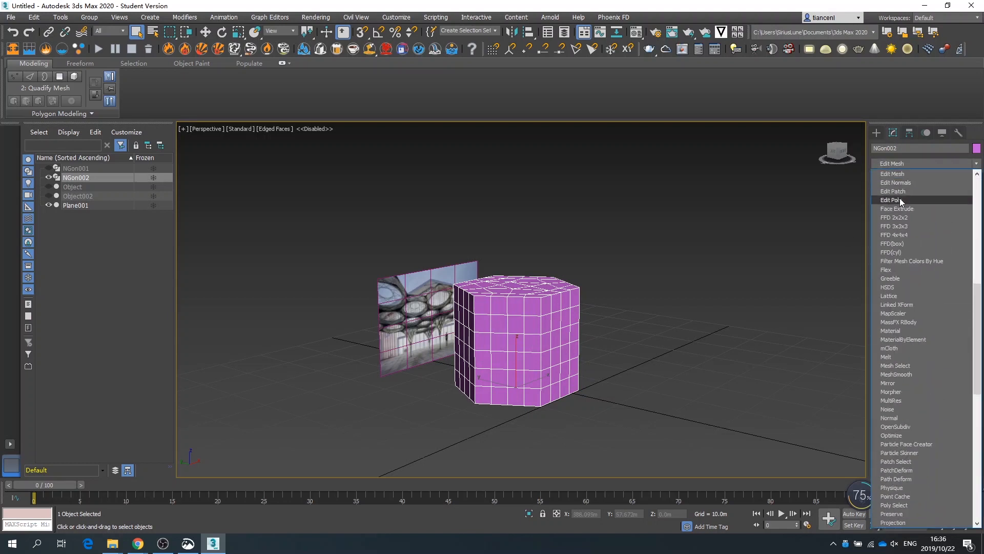
pyautogui.click(899, 199)
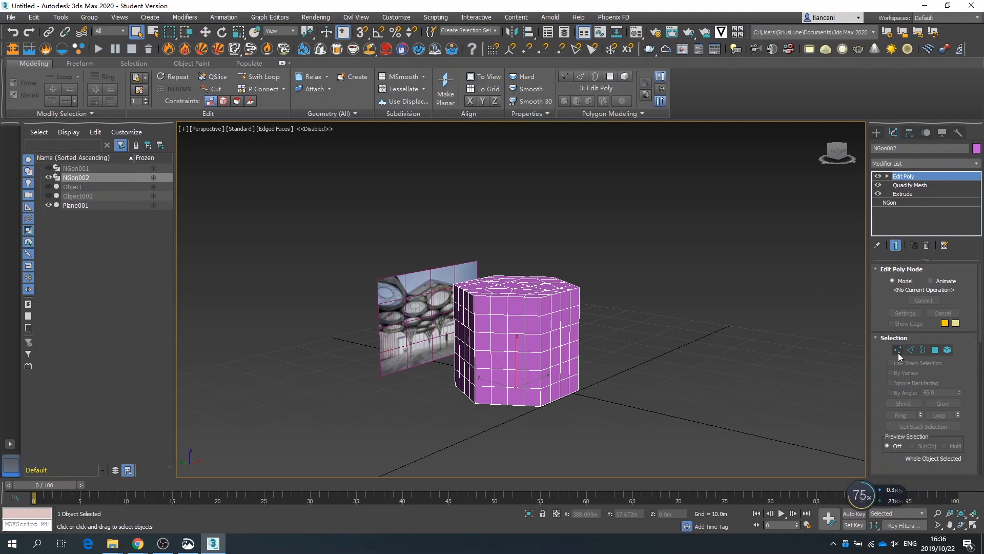
pyautogui.click(898, 350)
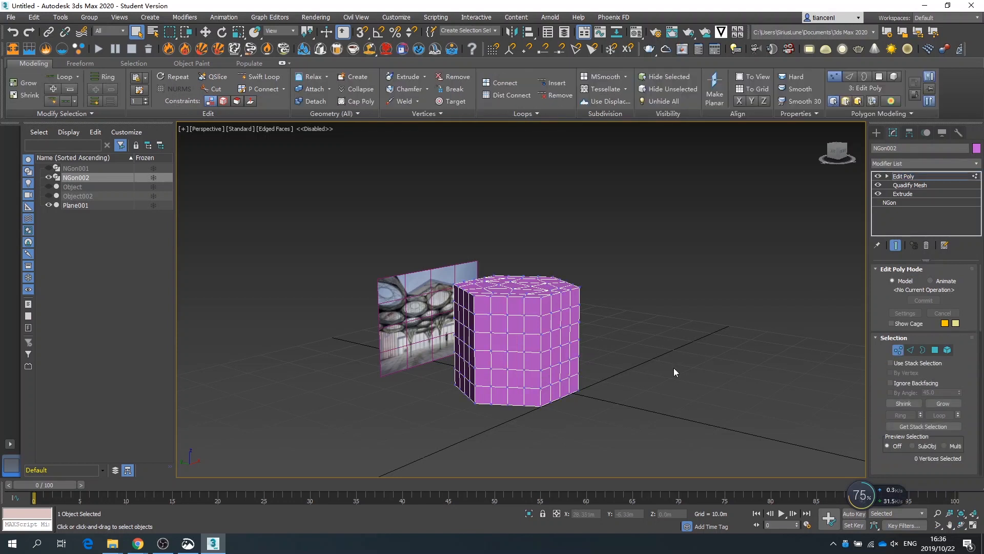
# Select the vertex ring just below the hexagon's top edge and scale it inward uniformly
pyautogui.scroll(-3, 556, 387)
pyautogui.keyDown('alt'); pyautogui.moveTo(476, 384); pyautogui.dragTo(508, 365, button='middle'); pyautogui.keyUp('alt')
pyautogui.scroll(3, 508, 364)
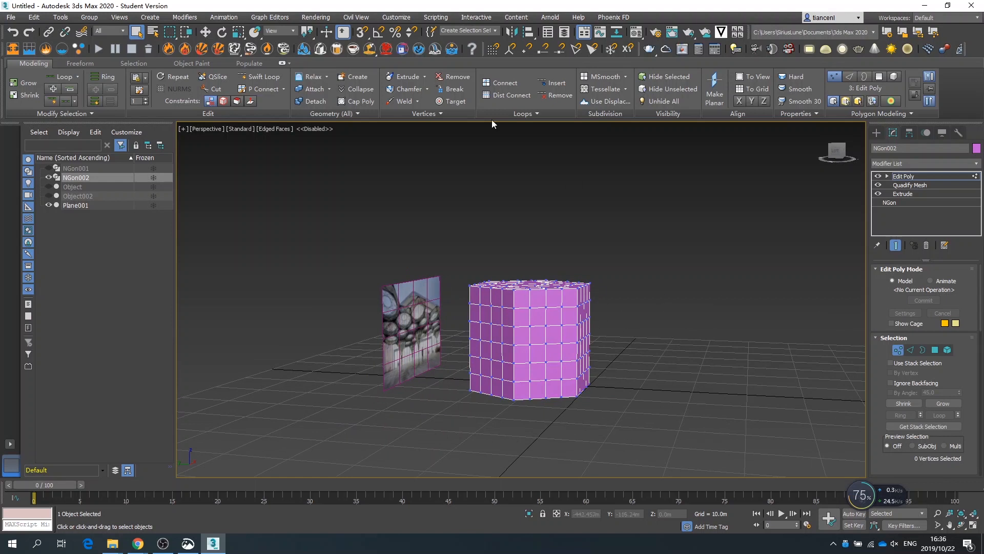
pyautogui.click(206, 32)
pyautogui.keyDown('alt'); pyautogui.moveTo(527, 315); pyautogui.dragTo(529, 307, button='middle'); pyautogui.keyUp('alt')
pyautogui.moveTo(468, 294); pyautogui.dragTo(608, 308)
pyautogui.keyDown('alt'); pyautogui.moveTo(620, 303); pyautogui.dragTo(795, 300, button='middle'); pyautogui.keyUp('alt')
pyautogui.click(238, 32)
pyautogui.moveTo(516, 304); pyautogui.dragTo(452, 353)
pyautogui.keyDown('alt'); pyautogui.moveTo(501, 321); pyautogui.dragTo(513, 300, button='middle'); pyautogui.keyUp('alt')
# In an enlarged side view, scale the upper and middle vertex rings so the hexagon starts tapering downward
pyautogui.hotkey('alt', 'w')
pyautogui.scroll(6, 719, 193)
pyautogui.moveTo(555, 182); pyautogui.dragTo(737, 200)
pyautogui.moveTo(655, 181); pyautogui.dragTo(700, 226)
pyautogui.moveTo(580, 157); pyautogui.dragTo(718, 175)
pyautogui.moveTo(656, 162); pyautogui.dragTo(656, 154)
pyautogui.moveTo(555, 202); pyautogui.dragTo(741, 218)
pyautogui.moveTo(658, 204); pyautogui.dragTo(710, 283)
pyautogui.moveTo(555, 225); pyautogui.dragTo(738, 242)
pyautogui.moveTo(659, 226); pyautogui.dragTo(791, 344)
# Scale the vertex rings further inward down to the base, shrinking the lowest ones most to form a narrow foot
pyautogui.moveTo(601, 182); pyautogui.dragTo(710, 203)
pyautogui.moveTo(659, 181); pyautogui.dragTo(667, 199)
pyautogui.moveTo(606, 204); pyautogui.dragTo(675, 244)
pyautogui.moveTo(615, 225); pyautogui.dragTo(685, 241)
pyautogui.moveTo(659, 226); pyautogui.dragTo(678, 257)
pyautogui.moveTo(554, 251); pyautogui.dragTo(738, 265)
pyautogui.moveTo(658, 249); pyautogui.dragTo(912, 403)
pyautogui.moveTo(556, 273); pyautogui.dragTo(776, 289)
pyautogui.moveTo(658, 272); pyautogui.dragTo(671, 308)
# Fine-tune the scale of the individual vertex rings to smooth the funnel's curved profile
pyautogui.moveTo(623, 250); pyautogui.dragTo(687, 265)
pyautogui.moveTo(658, 250); pyautogui.dragTo(669, 272)
pyautogui.moveTo(617, 228); pyautogui.dragTo(685, 243)
pyautogui.moveTo(659, 227); pyautogui.dragTo(669, 250)
pyautogui.moveTo(619, 250); pyautogui.dragTo(685, 263)
pyautogui.moveTo(659, 251); pyautogui.dragTo(663, 264)
pyautogui.moveTo(617, 204); pyautogui.dragTo(660, 209)
pyautogui.moveTo(605, 181); pyautogui.dragTo(658, 174)
# Try rescaling the funnel's top vertex ring, then undo the last three actions and clear the selection
pyautogui.moveTo(584, 158); pyautogui.dragTo(710, 175)
pyautogui.moveTo(657, 158); pyautogui.dragTo(647, 146)
pyautogui.hotkey('ctrl', 'z')
pyautogui.hotkey('ctrl', 'z')
pyautogui.hotkey('ctrl', 'z')
pyautogui.click(620, 205)
# Clone the funnel NGon002 as an independent copy and hide that copy
pyautogui.scroll(5, 656, 388)
pyautogui.moveTo(729, 427); pyautogui.dragTo(463, 328, button='middle')
pyautogui.scroll(-3, 713, 436)
pyautogui.scroll(1, 711, 435)
pyautogui.hotkey('alt', 'w')
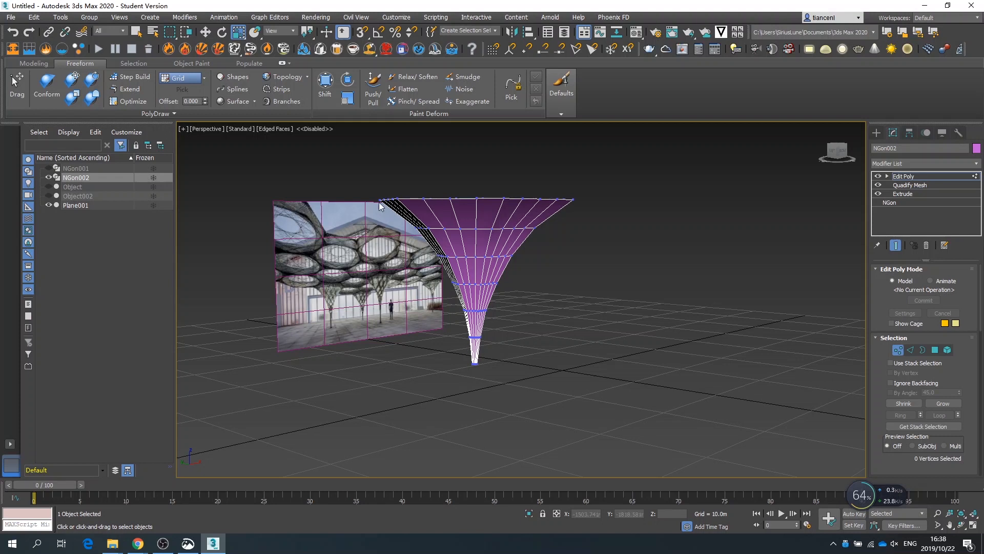
pyautogui.scroll(2, 379, 202)
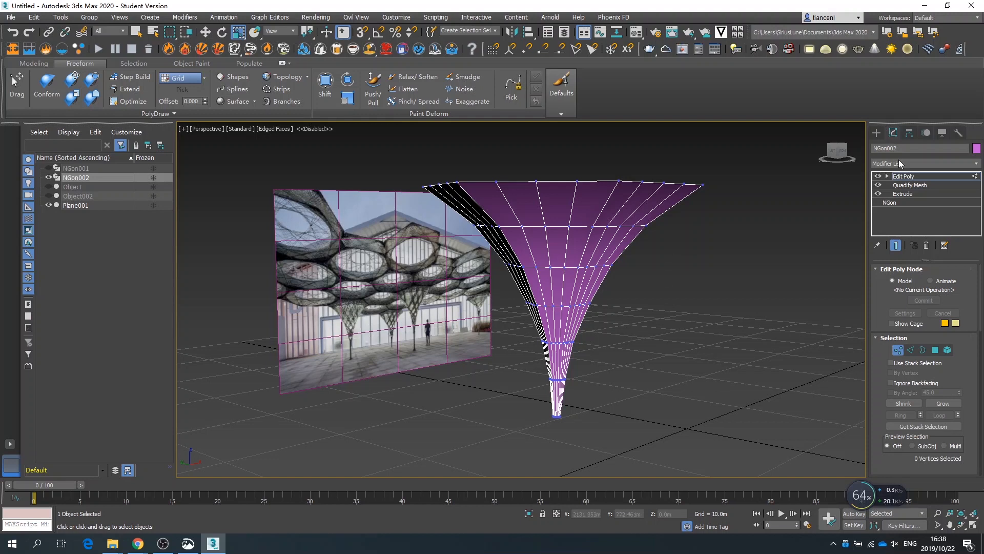
pyautogui.rightClick(594, 259)
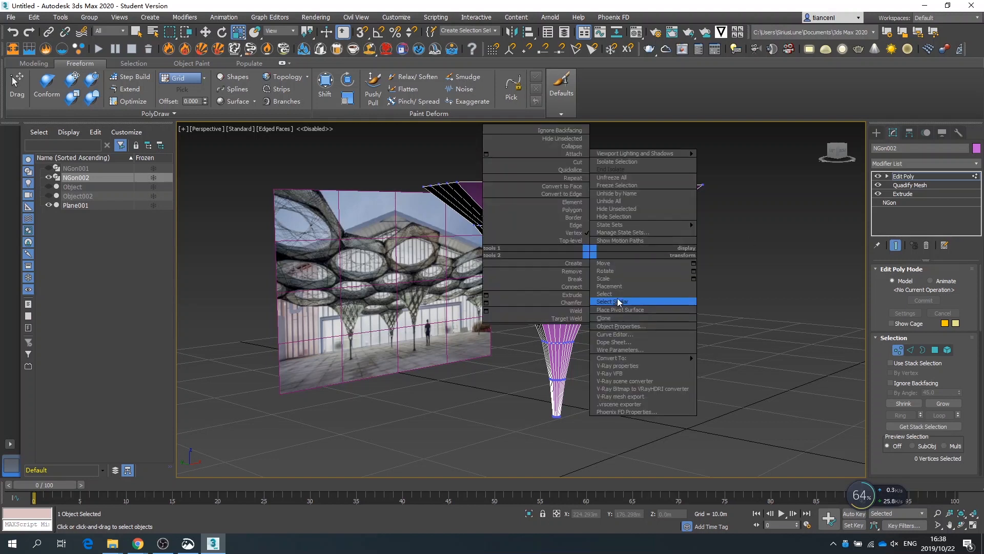
pyautogui.click(628, 322)
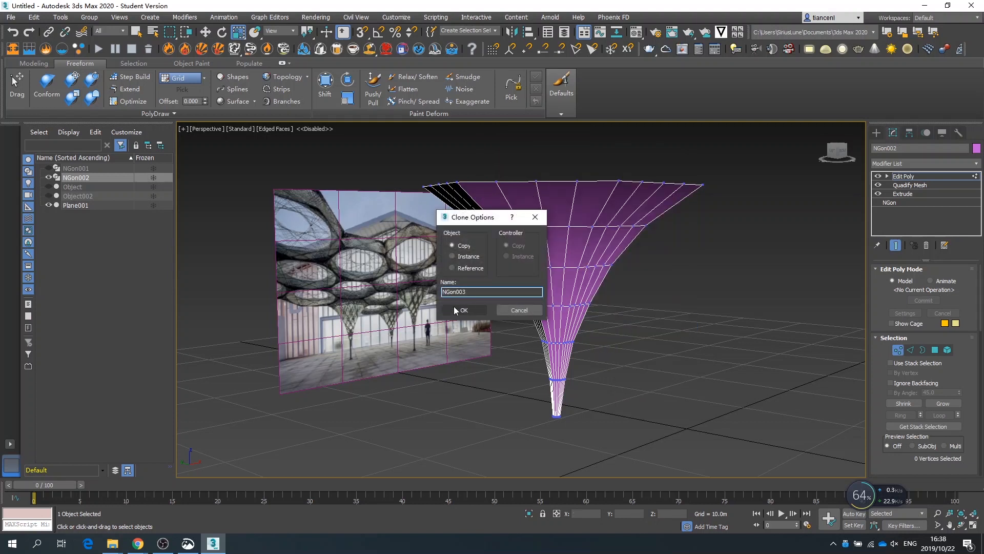
pyautogui.click(453, 306)
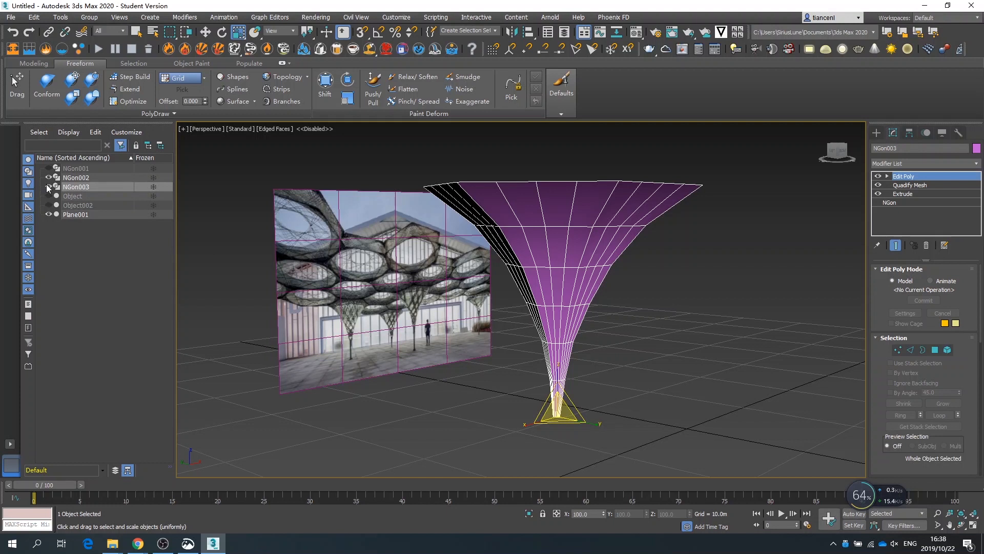
pyautogui.click(50, 186)
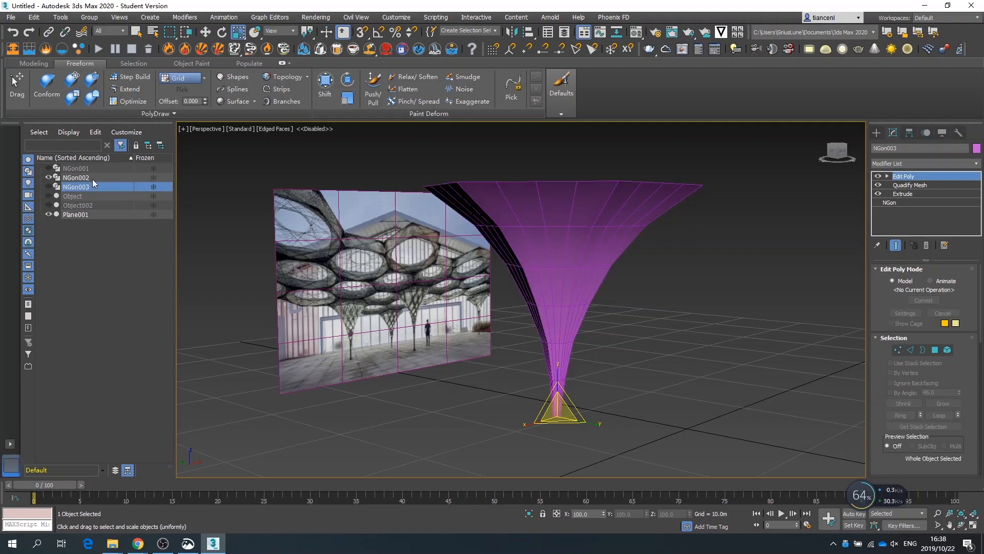
# Select all edges of the visible funnel NGon002 and open the Generate Topology patterns
pyautogui.click(91, 178)
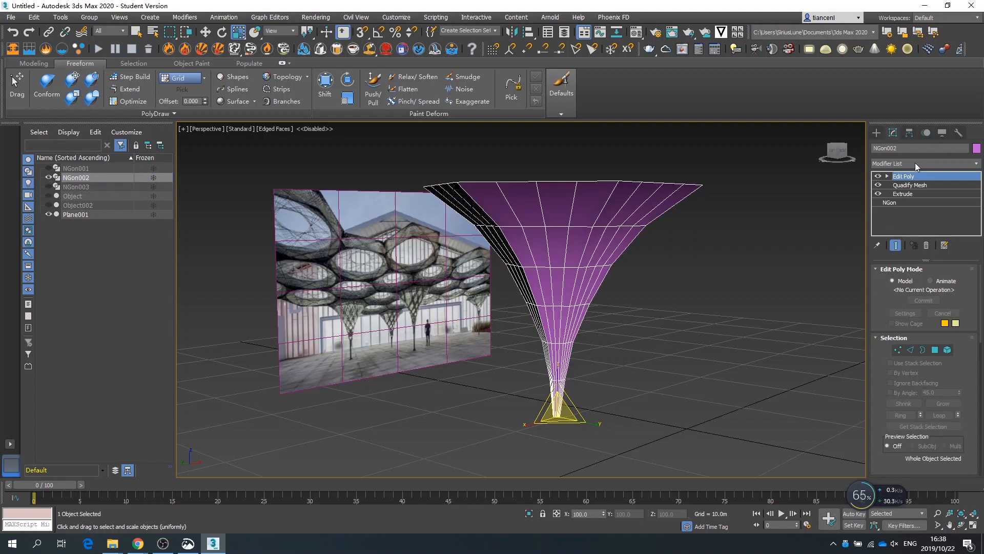
pyautogui.click(911, 350)
pyautogui.click(589, 246)
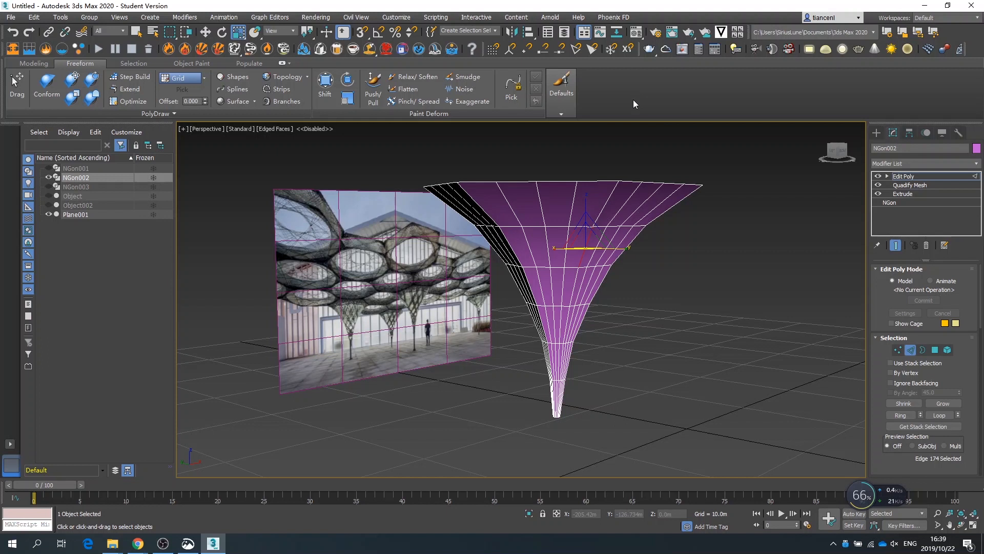
pyautogui.click(561, 113)
pyautogui.click(33, 63)
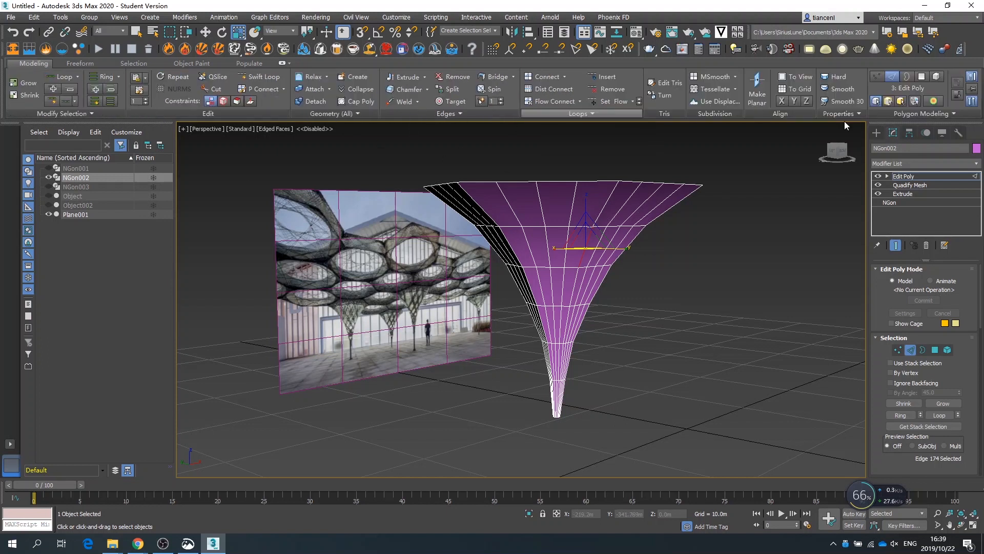
pyautogui.click(940, 112)
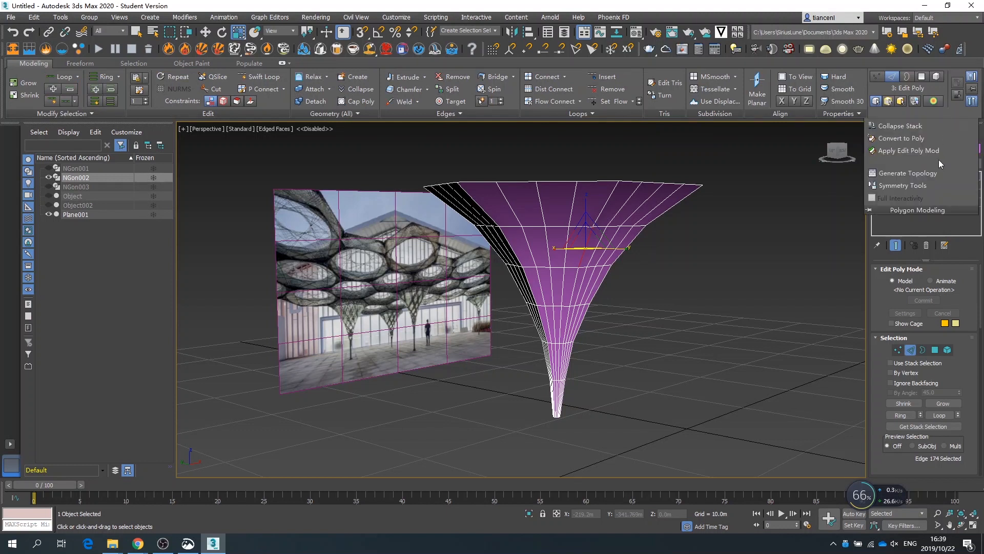
pyautogui.click(935, 174)
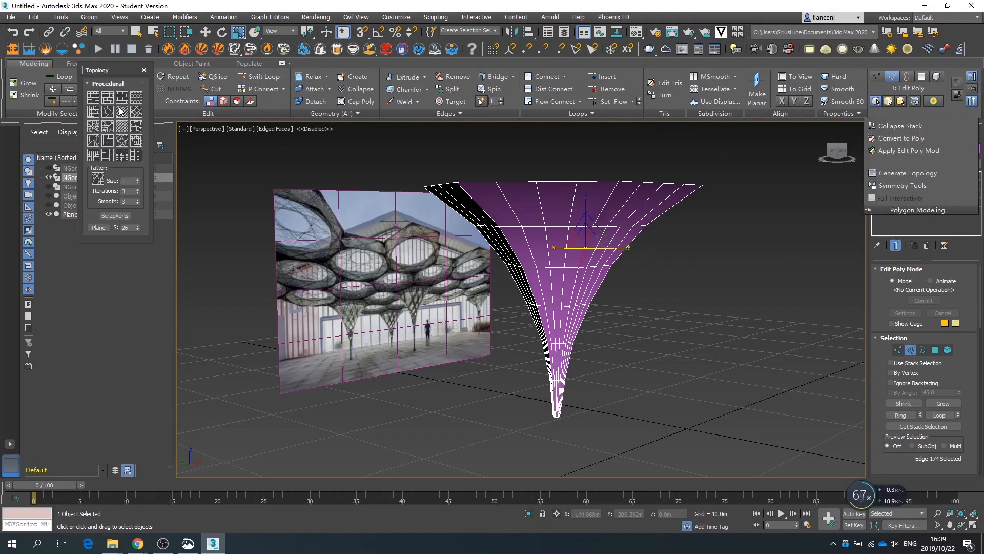
# Undo a trial topology pattern on the funnel, apply the Floor2 pattern instead, and close the pattern palette
pyautogui.click(107, 114)
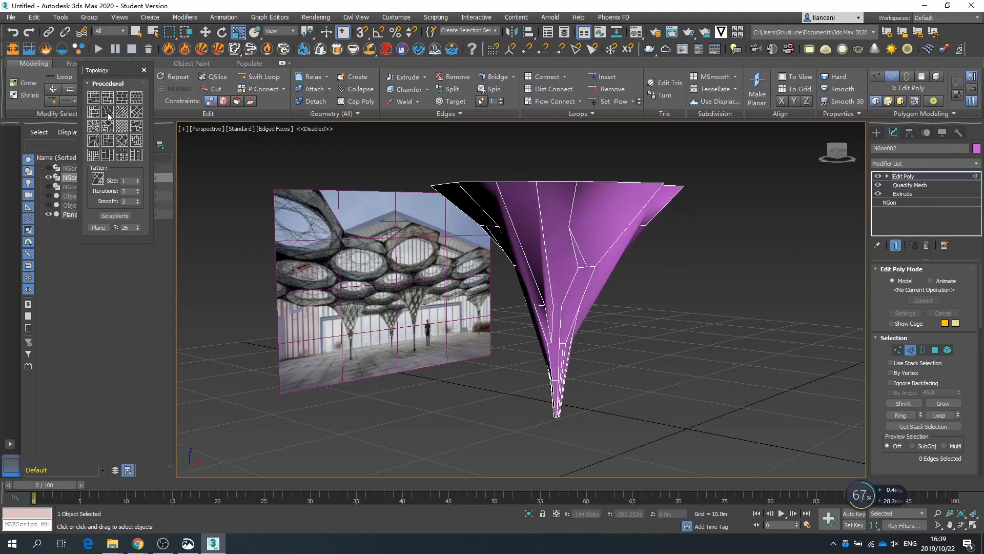
pyautogui.hotkey('ctrl', 'z')
pyautogui.click(132, 113)
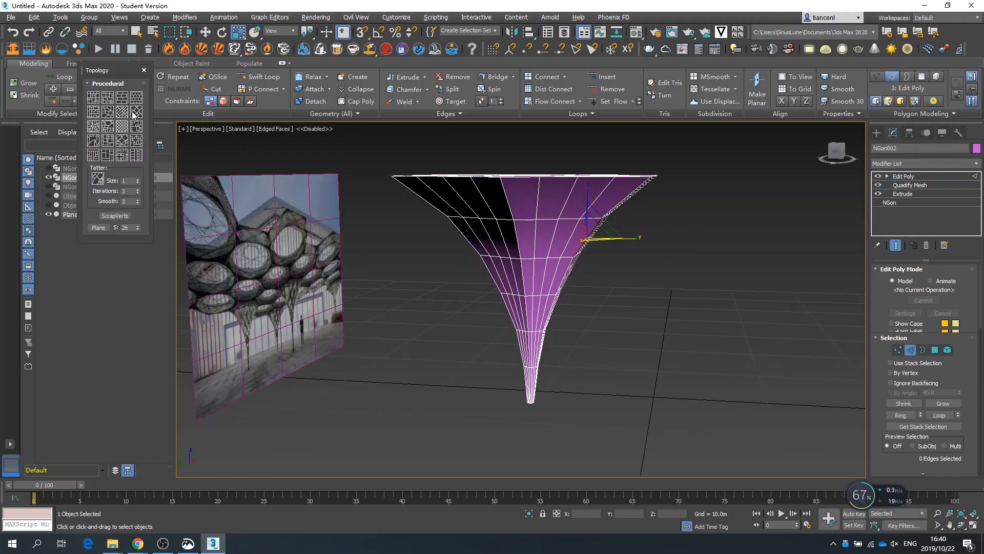
pyautogui.keyDown('alt'); pyautogui.moveTo(423, 231); pyautogui.dragTo(240, 174, button='middle'); pyautogui.keyUp('alt')
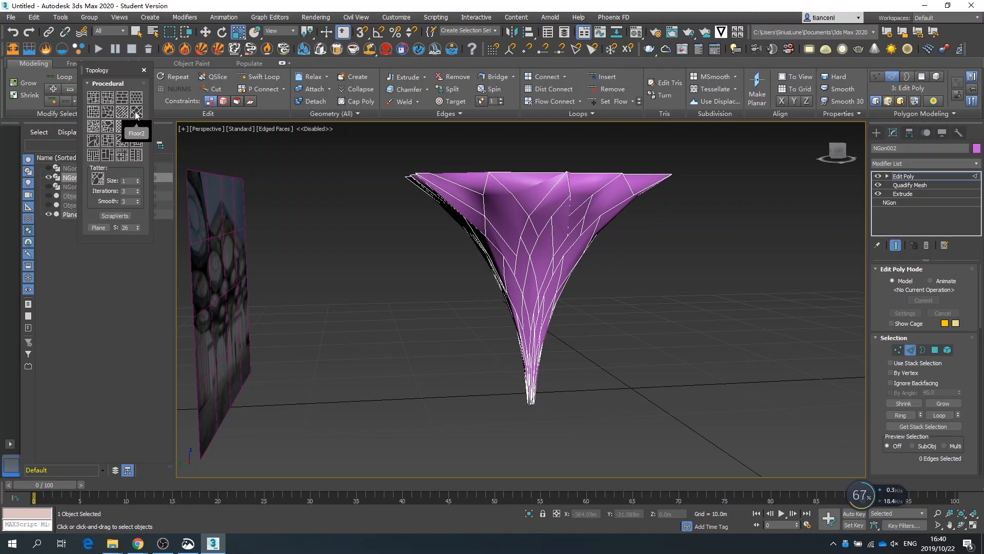
pyautogui.click(144, 70)
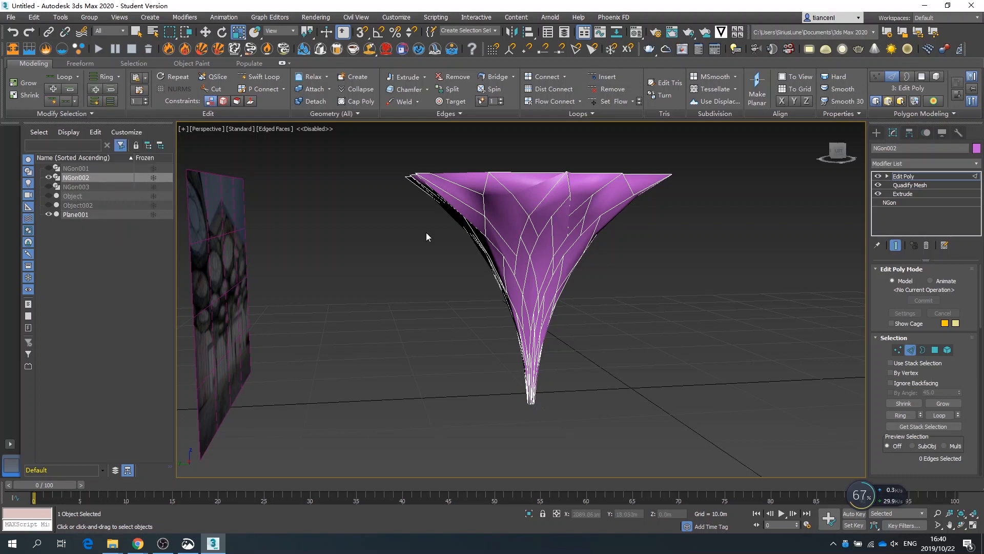
# Select all polygons of the patterned funnel NGon002 except those around its narrow bottom tip
pyautogui.scroll(-3, 967, 396)
pyautogui.scroll(-4, 968, 329)
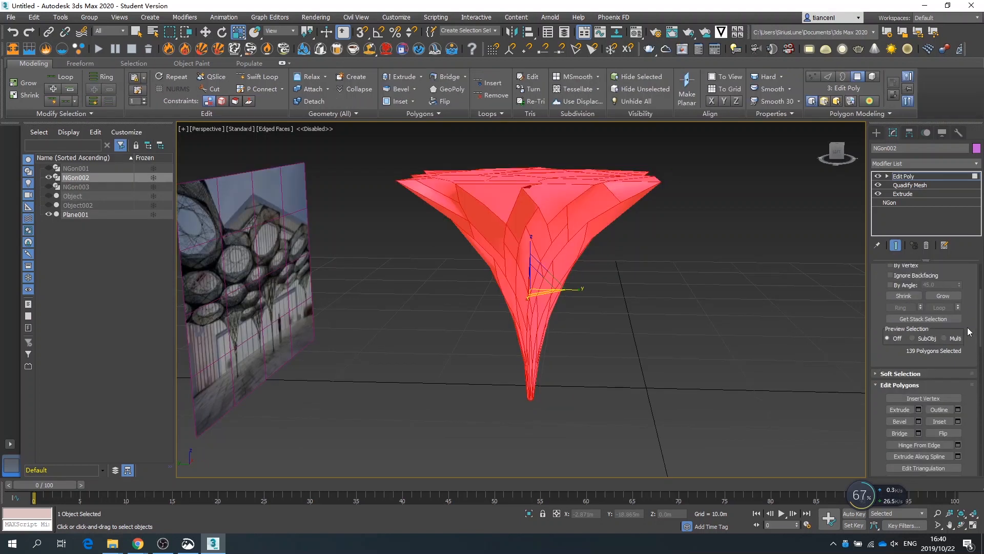
pyautogui.scroll(4, 968, 329)
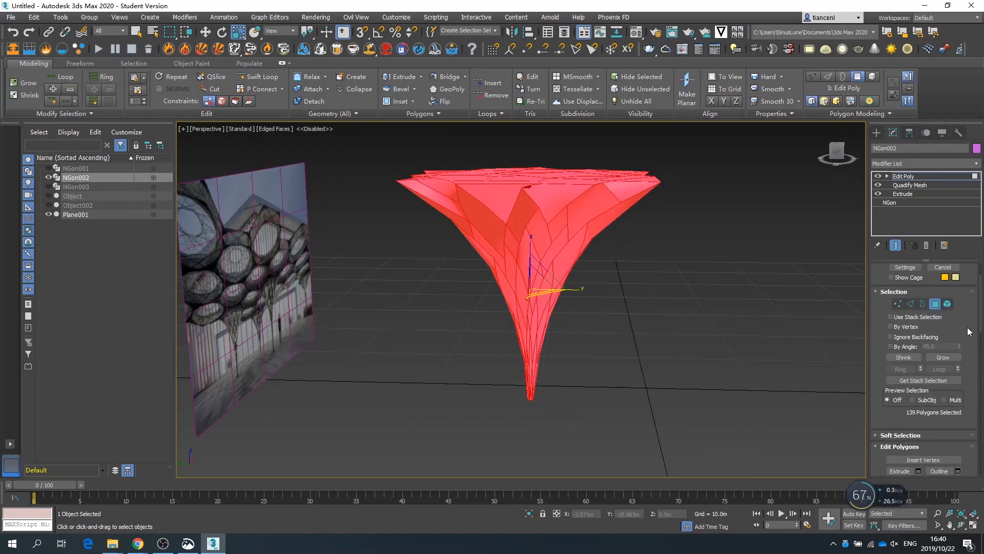
pyautogui.keyDown('alt'); pyautogui.moveTo(491, 382); pyautogui.dragTo(491, 383); pyautogui.keyUp('alt')
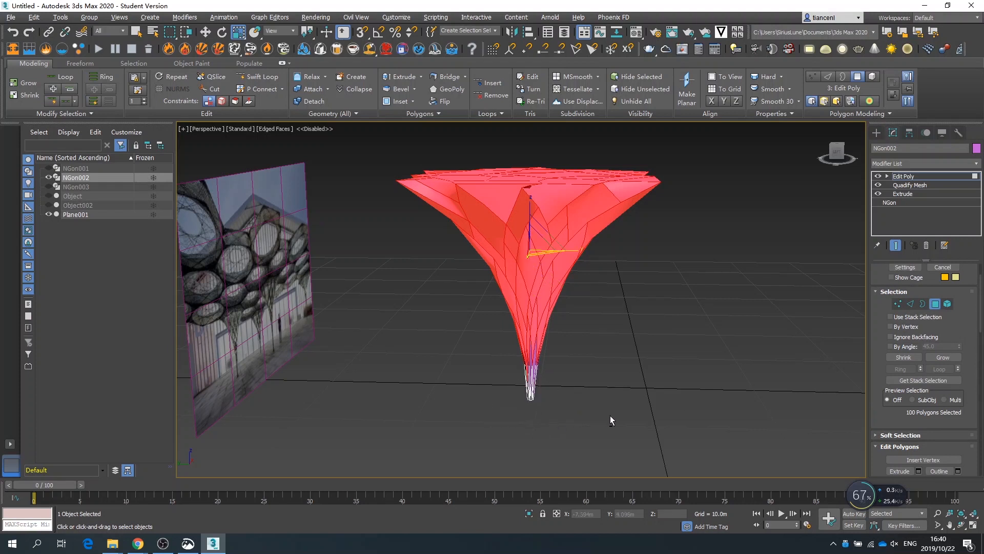
pyautogui.scroll(-2, 931, 415)
pyautogui.scroll(-3, 931, 415)
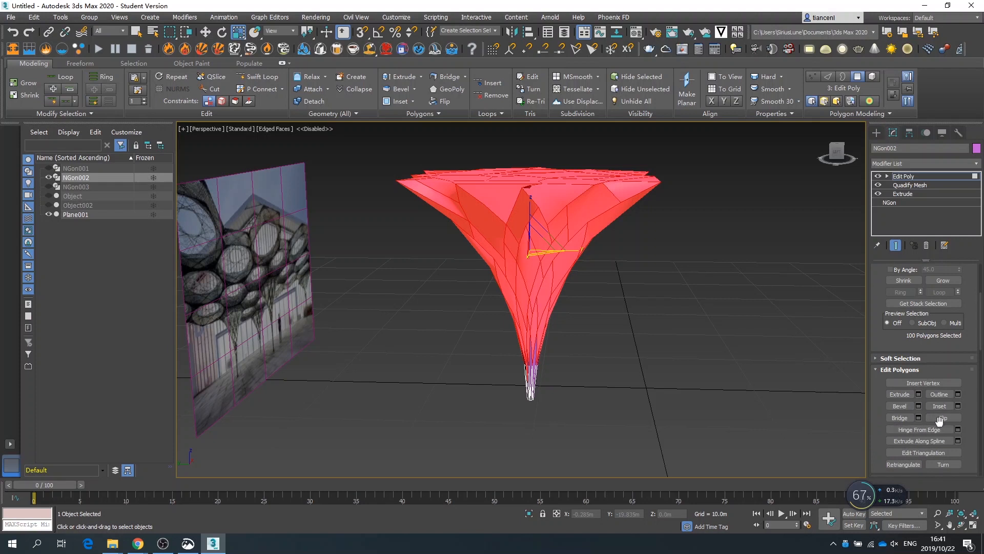
# Inset each selected funnel polygon individually, entering an amount of 0.1 and adjusting it before applying
pyautogui.click(958, 406)
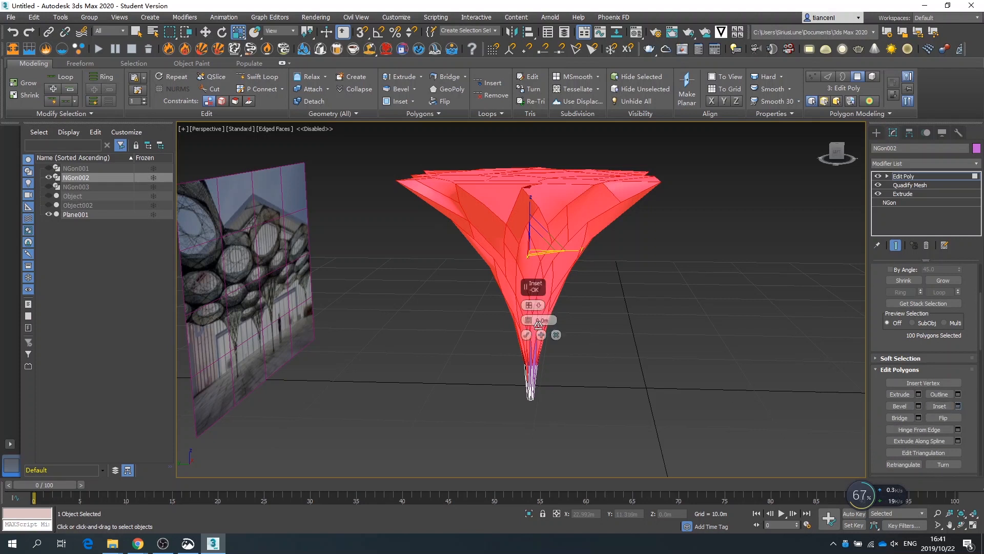
pyautogui.write('0')
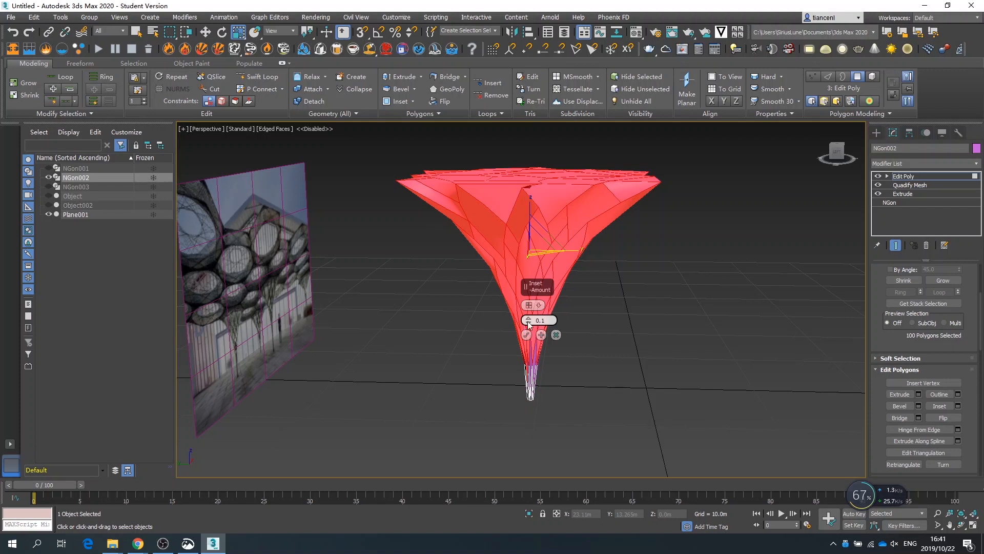
pyautogui.moveTo(528, 325); pyautogui.dragTo(528, 315)
pyautogui.click(526, 334)
# Delete the inset polygons so that only the strut lattice of NGon002 is left
pyautogui.keyDown('alt'); pyautogui.moveTo(526, 334); pyautogui.dragTo(558, 354, button='middle'); pyautogui.keyUp('alt')
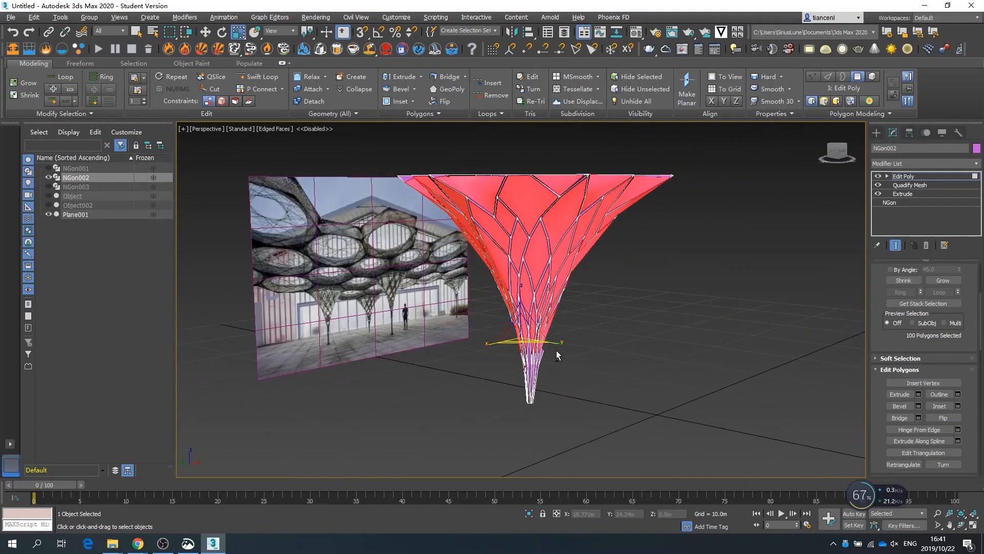
pyautogui.scroll(3, 557, 354)
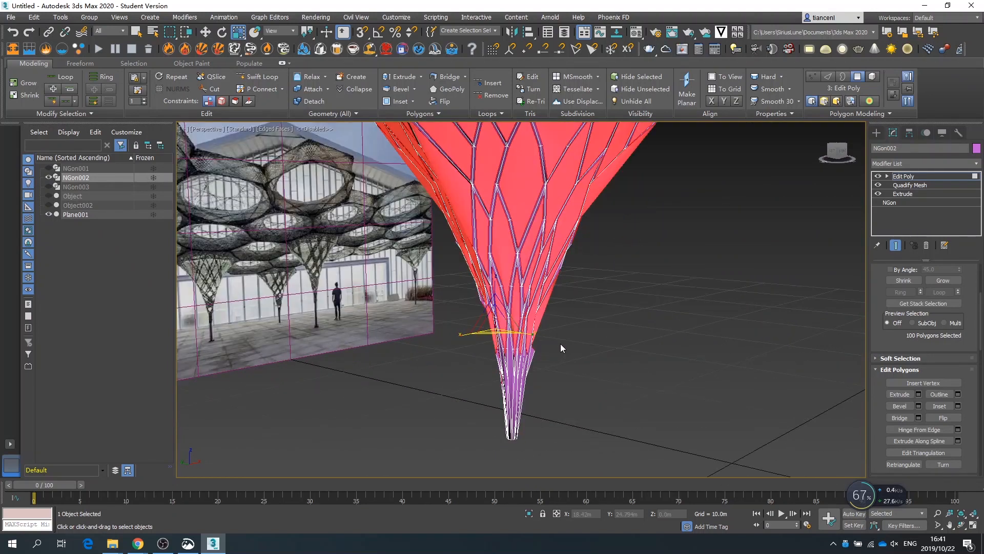
pyautogui.click(561, 343)
pyautogui.scroll(-6, 523, 392)
pyautogui.scroll(4, 522, 384)
pyautogui.keyDown('alt'); pyautogui.moveTo(521, 384); pyautogui.dragTo(563, 318, button='middle'); pyautogui.keyUp('alt')
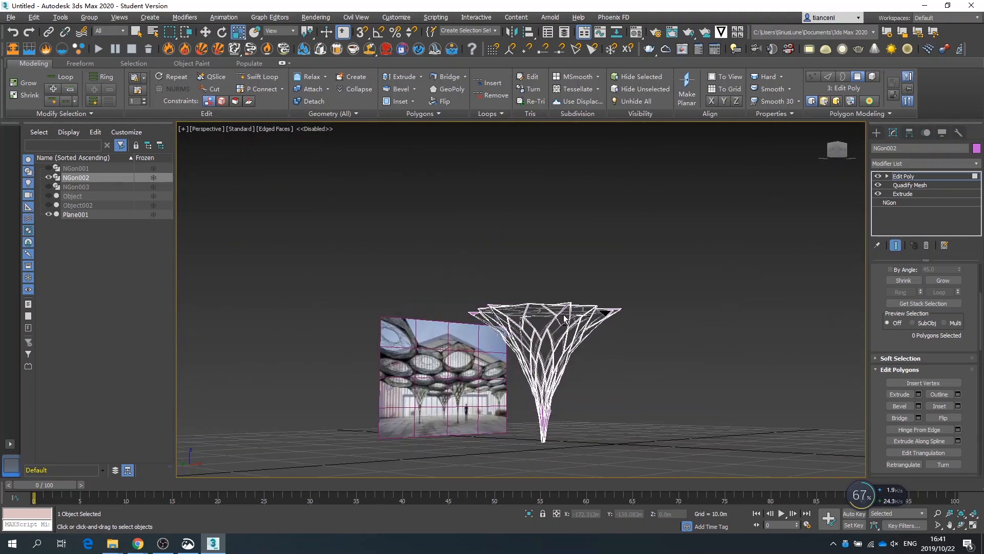
# Examine the open lattice of NGon002 from several angles and compare it with the reference image
pyautogui.scroll(2, 553, 356)
pyautogui.scroll(3, 546, 311)
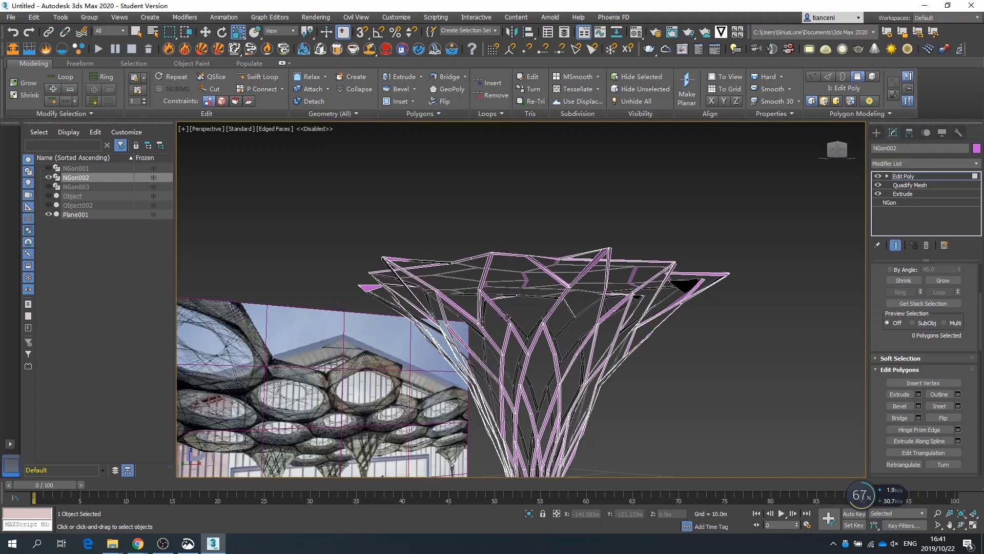
pyautogui.scroll(-4, 507, 317)
pyautogui.keyDown('alt'); pyautogui.moveTo(508, 317); pyautogui.dragTo(530, 320, button='middle'); pyautogui.keyUp('alt')
pyautogui.scroll(4, 514, 339)
pyautogui.scroll(-3, 501, 340)
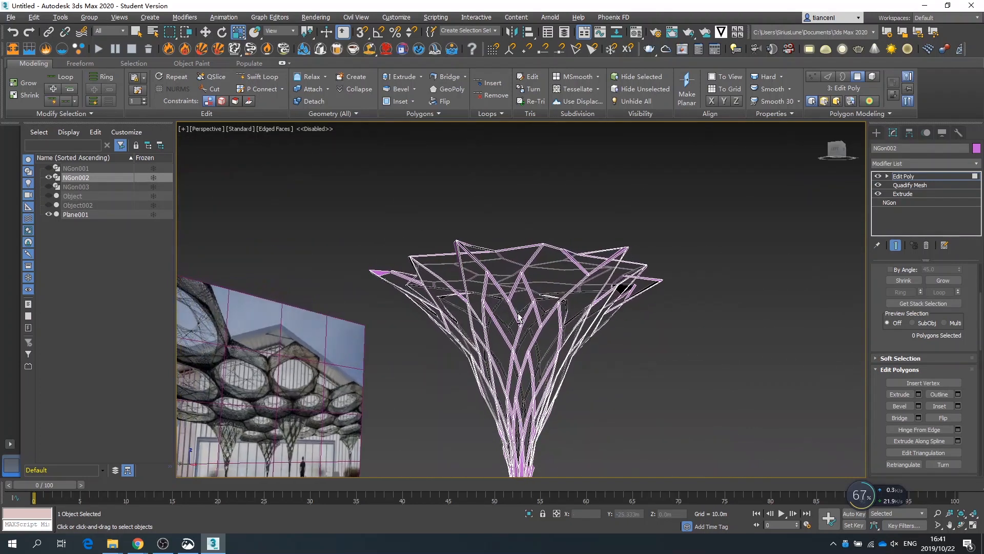
pyautogui.scroll(-3, 530, 320)
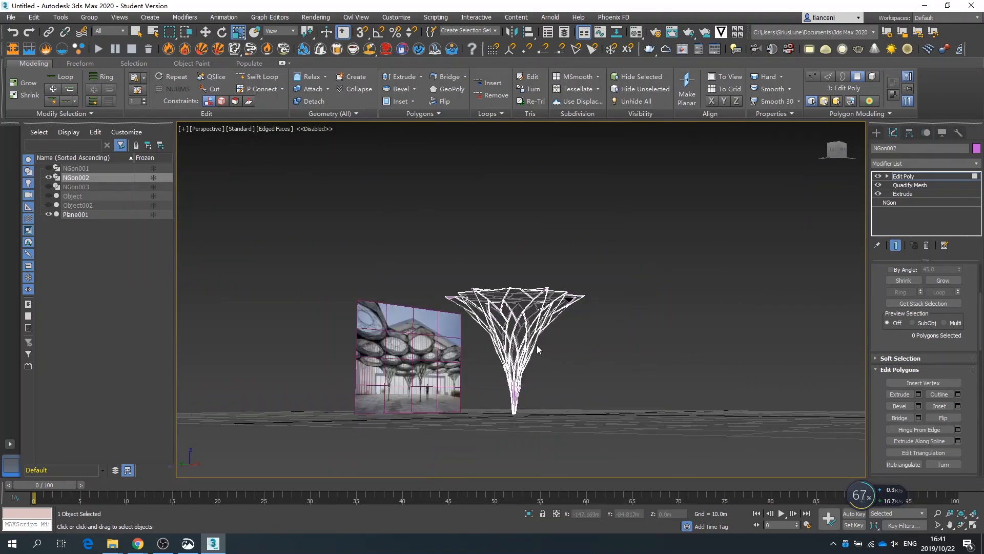
pyautogui.scroll(5, 524, 339)
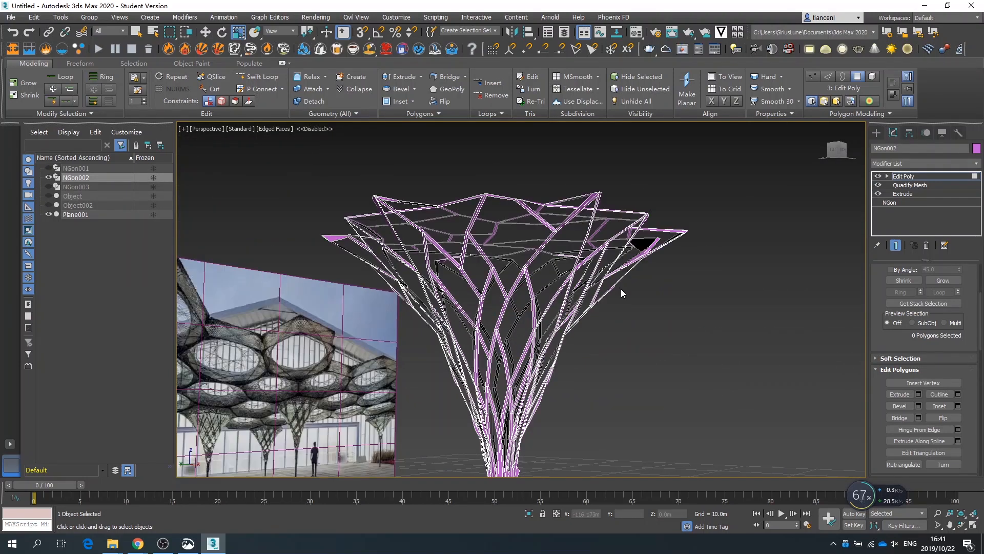
# Add a MeshSmooth modifier to NGon002 and set its iterations to 2
pyautogui.click(893, 162)
pyautogui.write('meshsmooth')
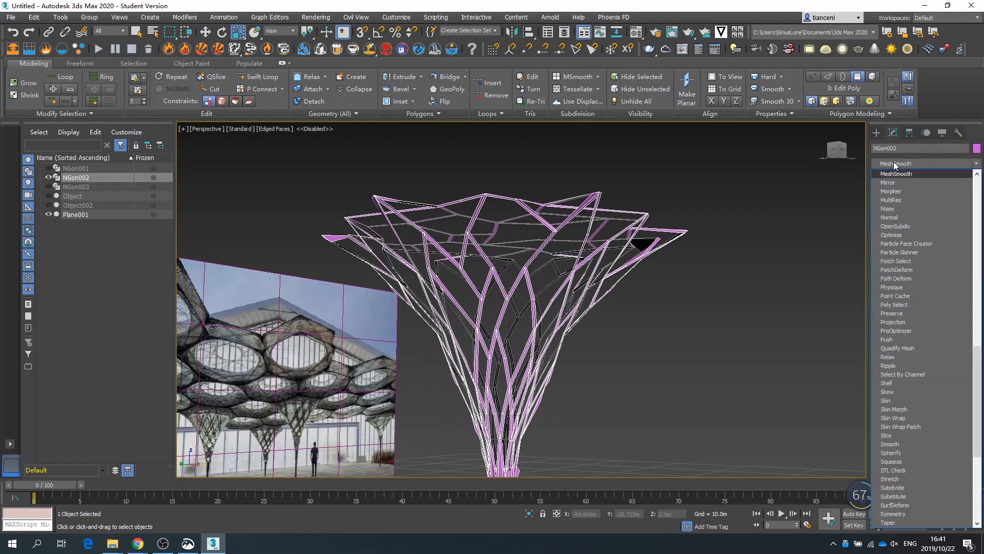
pyautogui.press('Return')
pyautogui.keyDown('alt'); pyautogui.moveTo(564, 224); pyautogui.dragTo(640, 289, button='middle'); pyautogui.keyUp('alt')
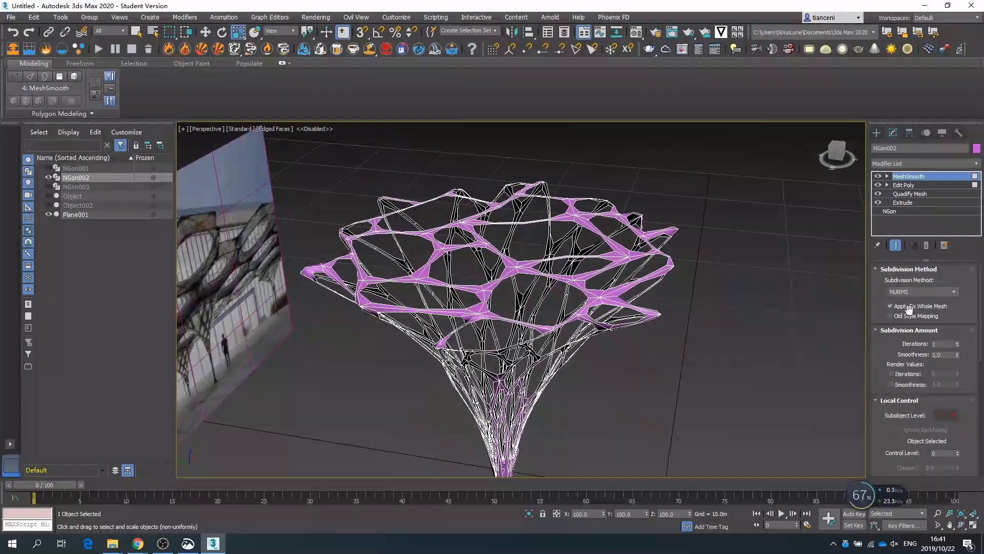
pyautogui.click(957, 343)
# Inspect the smoothed column lattice from different sides and distances against the reference image
pyautogui.keyDown('alt'); pyautogui.moveTo(530, 297); pyautogui.dragTo(526, 259, button='middle'); pyautogui.keyUp('alt')
pyautogui.scroll(-8, 525, 290)
pyautogui.scroll(6, 519, 314)
pyautogui.keyDown('alt'); pyautogui.moveTo(523, 374); pyautogui.dragTo(862, 380, button='middle'); pyautogui.keyUp('alt')
pyautogui.scroll(-4, 647, 316)
pyautogui.scroll(4, 577, 389)
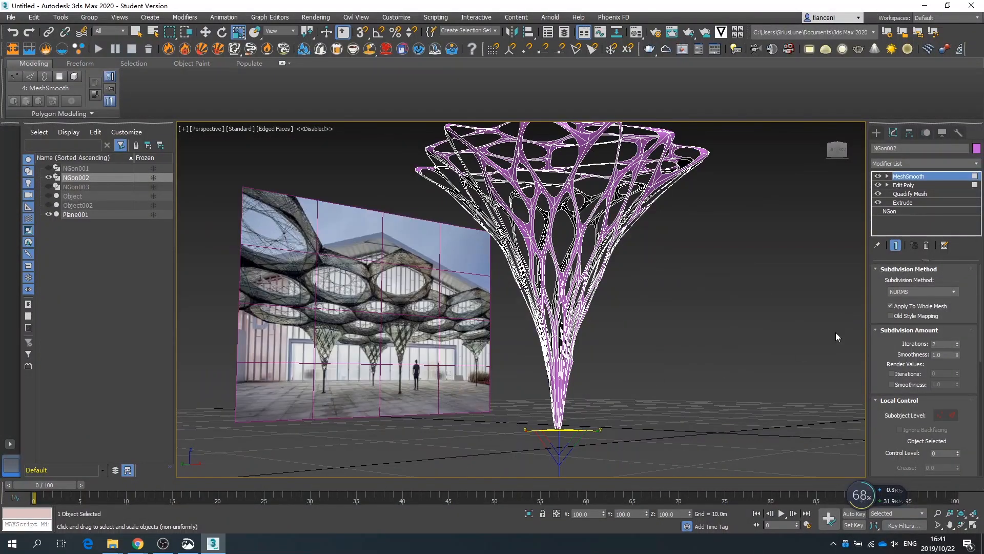
pyautogui.scroll(-3, 836, 332)
pyautogui.scroll(5, 788, 275)
# Add a Shell modifier to NGon002 with an outer amount of 0.1 m
pyautogui.click(901, 161)
pyautogui.write('she')
pyautogui.press('Return')
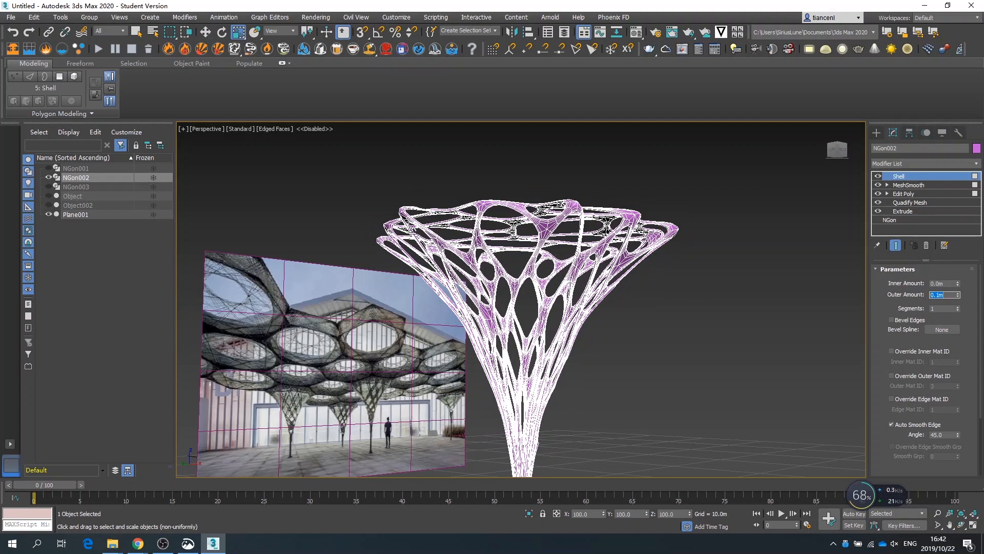
pyautogui.keyDown('alt'); pyautogui.moveTo(532, 308); pyautogui.dragTo(517, 339, button='middle'); pyautogui.keyUp('alt')
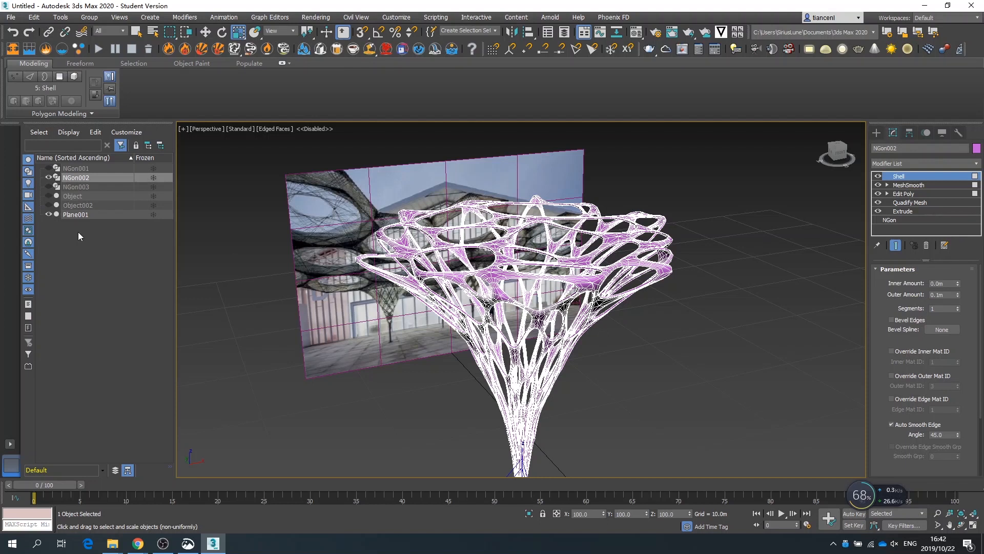
# Unhide the funnel copy NGon003 and select all of its polygons
pyautogui.click(50, 187)
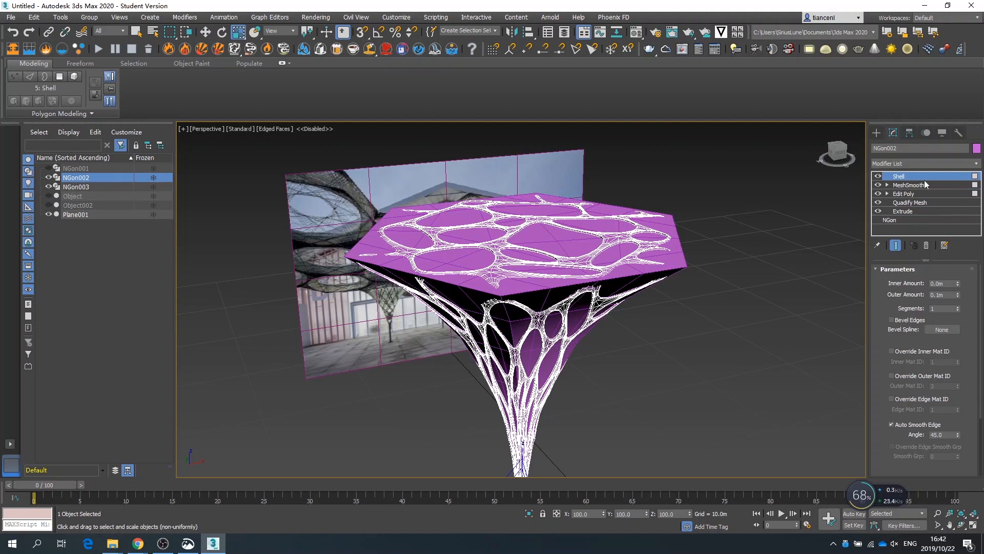
pyautogui.click(76, 186)
pyautogui.click(888, 176)
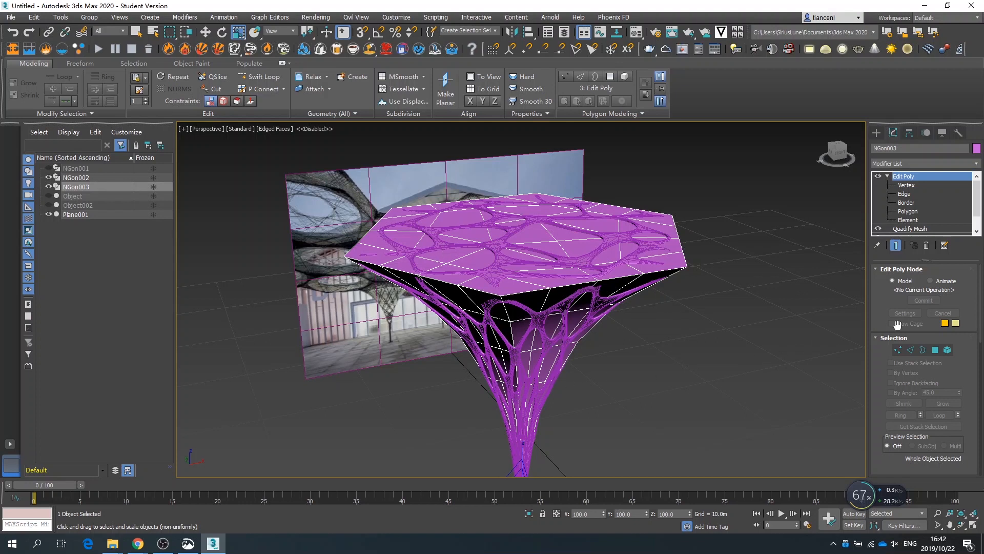
pyautogui.click(936, 350)
pyautogui.scroll(-2, 622, 398)
pyautogui.hotkey('ctrl', 'a')
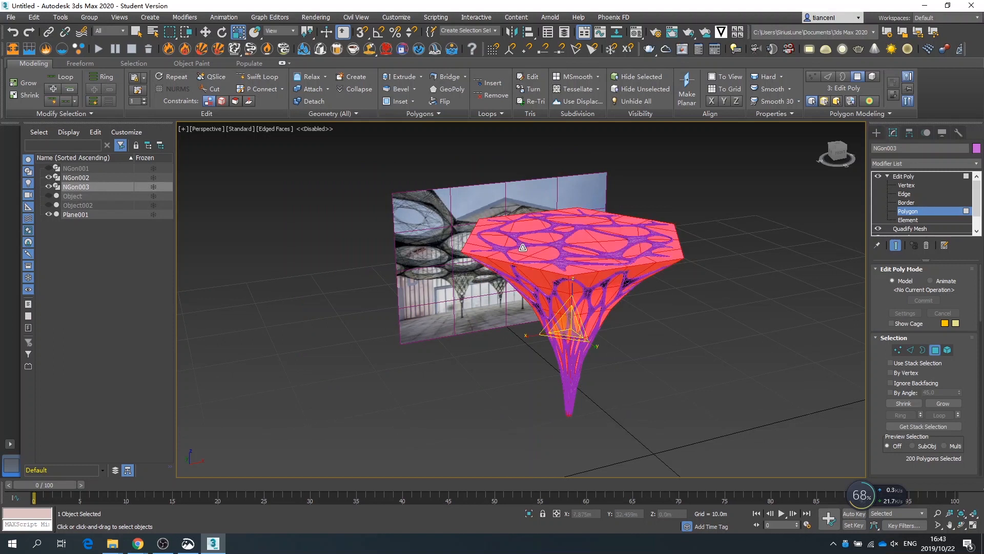
# Turn on Ignore Backfacing and remove the polygons of NGon003's top face from the selection
pyautogui.keyDown('alt'); pyautogui.moveTo(606, 261); pyautogui.dragTo(602, 332, button='middle'); pyautogui.keyUp('alt')
pyautogui.click(892, 383)
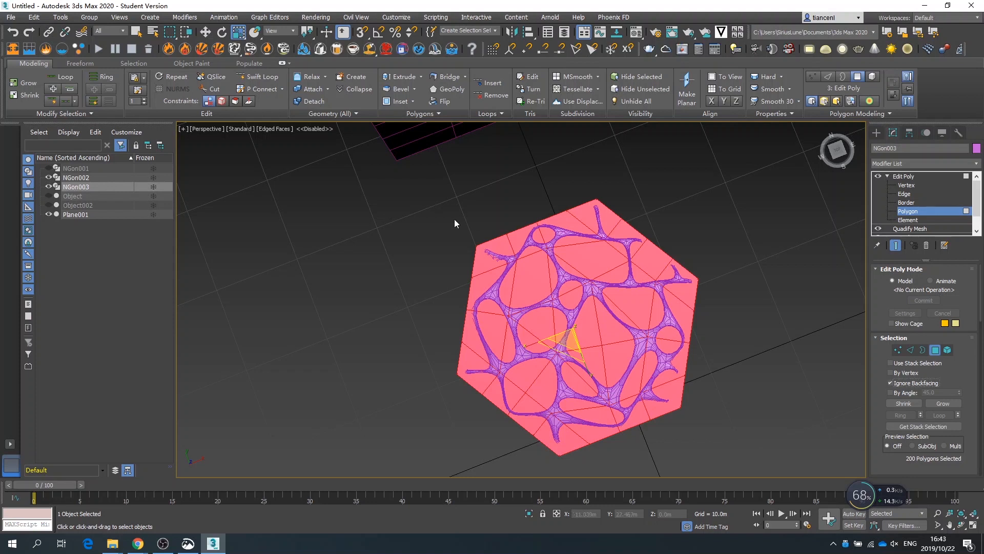
pyautogui.keyDown('alt'); pyautogui.moveTo(771, 471); pyautogui.dragTo(711, 312, button='middle'); pyautogui.keyUp('alt')
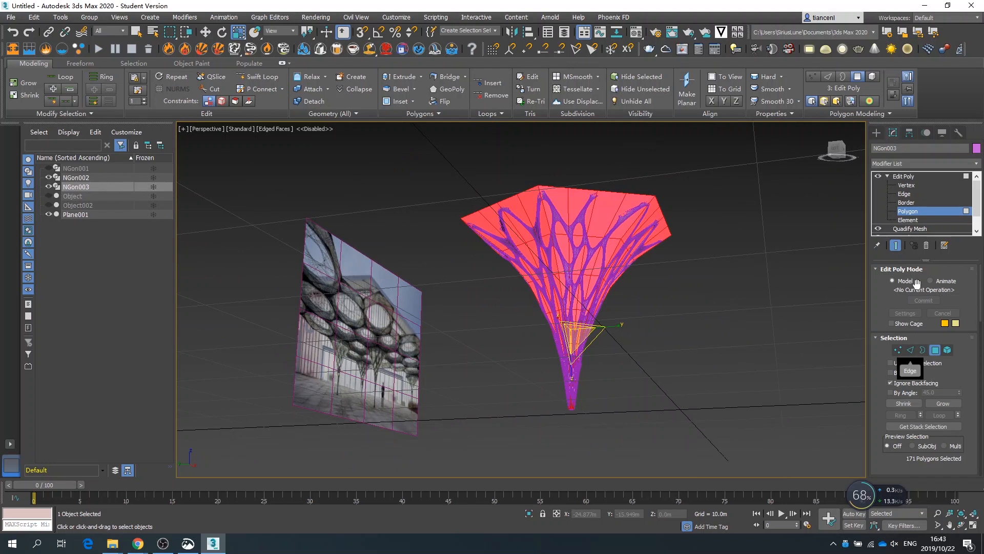
# Add a MeshSmooth modifier with 2 iterations to NGon003 and clear the object selection
pyautogui.click(910, 163)
pyautogui.scroll(-1, 911, 161)
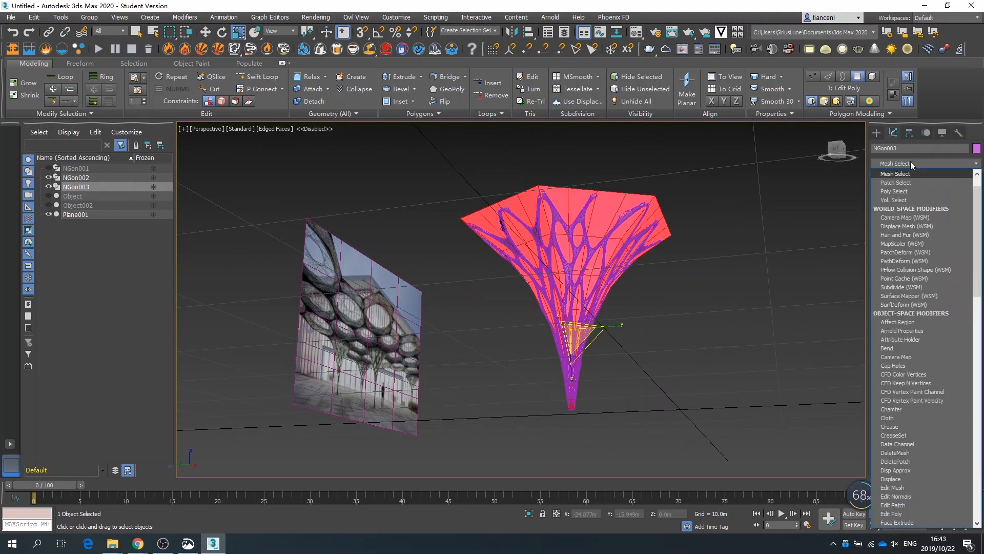
pyautogui.write('eshs')
pyautogui.press('Return')
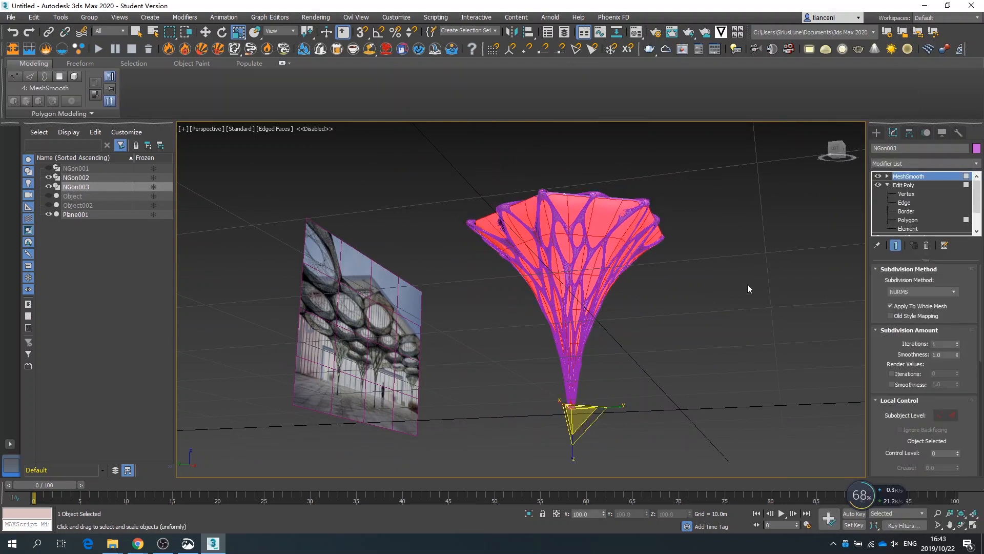
pyautogui.keyDown('alt'); pyautogui.moveTo(621, 284); pyautogui.dragTo(667, 391, button='middle'); pyautogui.keyUp('alt')
pyautogui.click(896, 307)
pyautogui.keyDown('alt'); pyautogui.moveTo(783, 344); pyautogui.dragTo(642, 301, button='middle'); pyautogui.keyUp('alt')
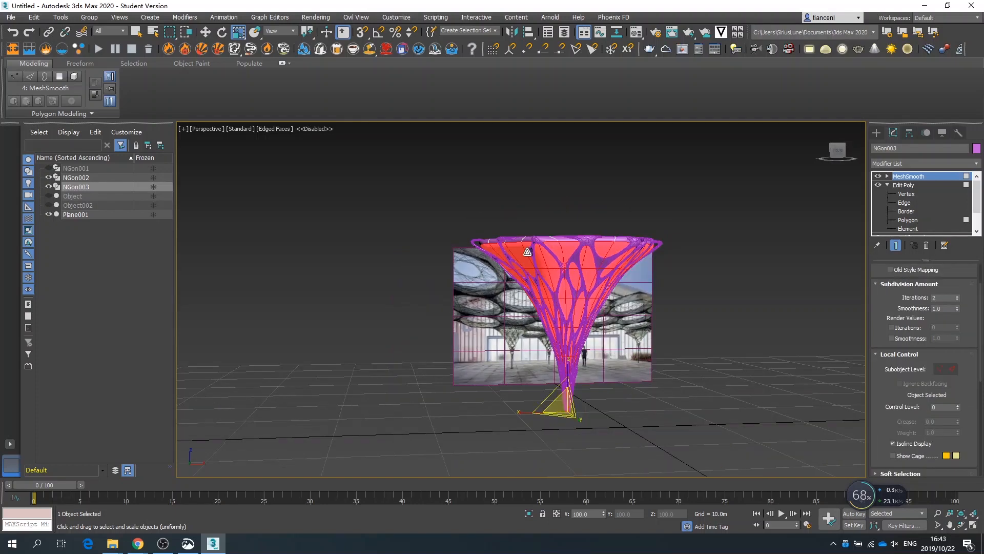
pyautogui.click(758, 288)
pyautogui.keyDown('alt'); pyautogui.moveTo(528, 285); pyautogui.dragTo(584, 278, button='middle'); pyautogui.keyUp('alt')
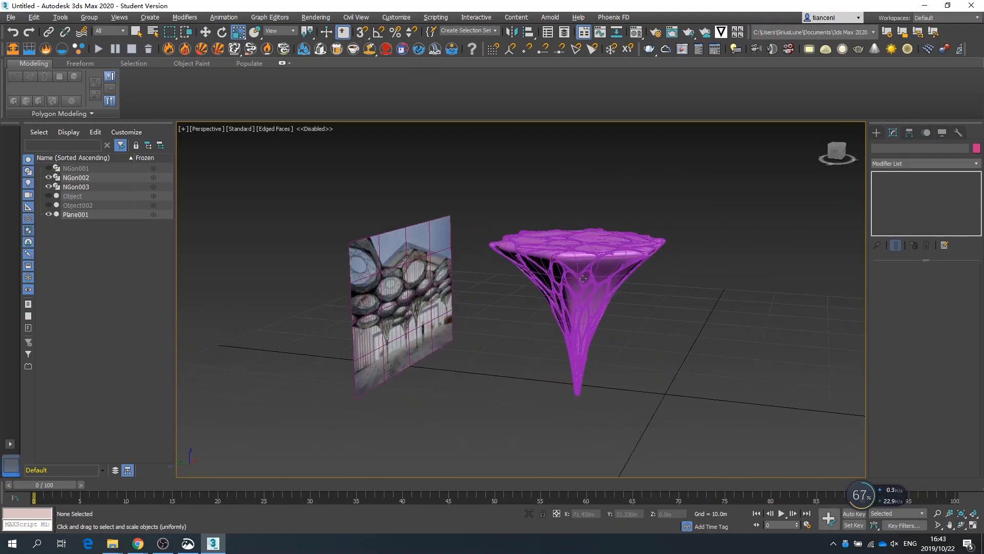
# Open the Material Editor, choose the second sample slot, and open the map browser for its Diffuse channel
pyautogui.click(636, 33)
pyautogui.click(757, 146)
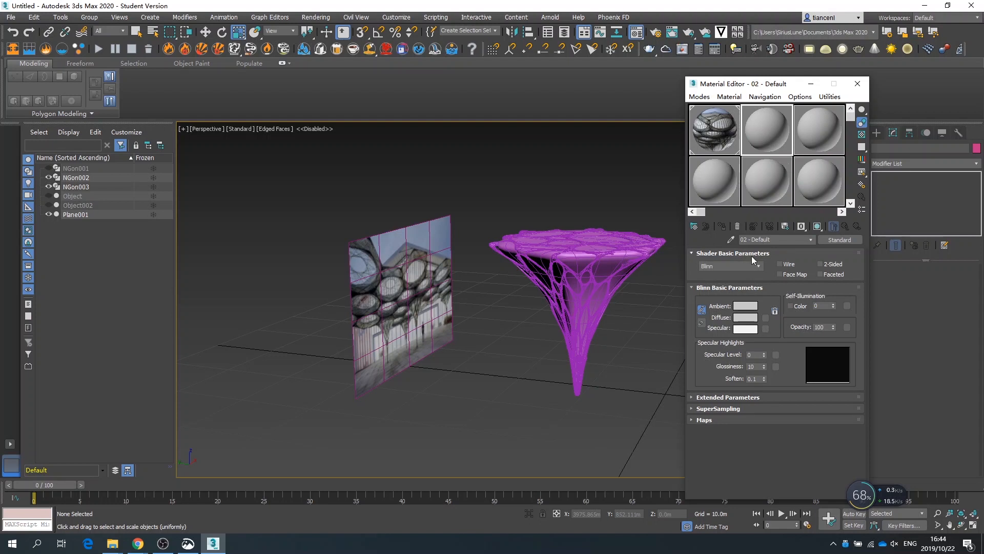
pyautogui.click(766, 317)
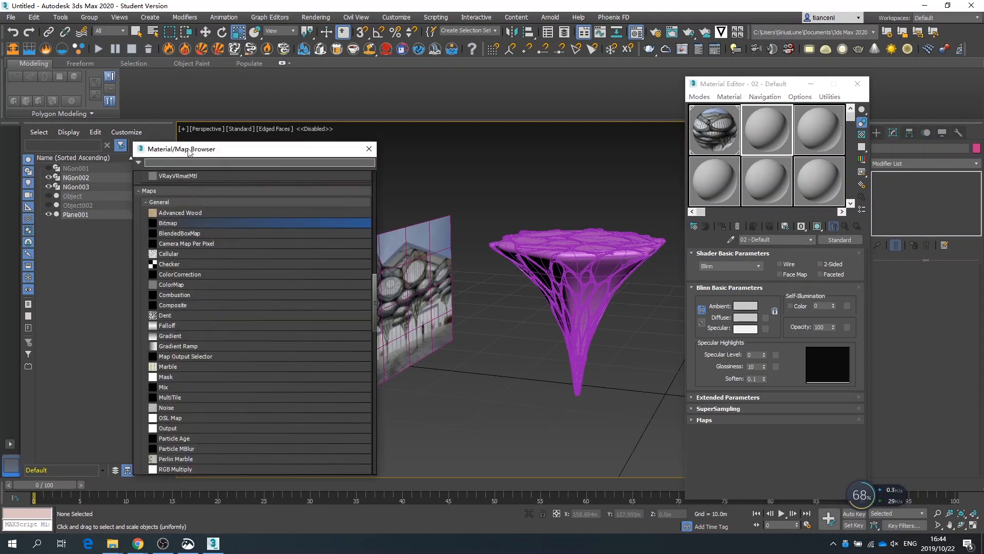
pyautogui.moveTo(189, 151); pyautogui.dragTo(339, 104)
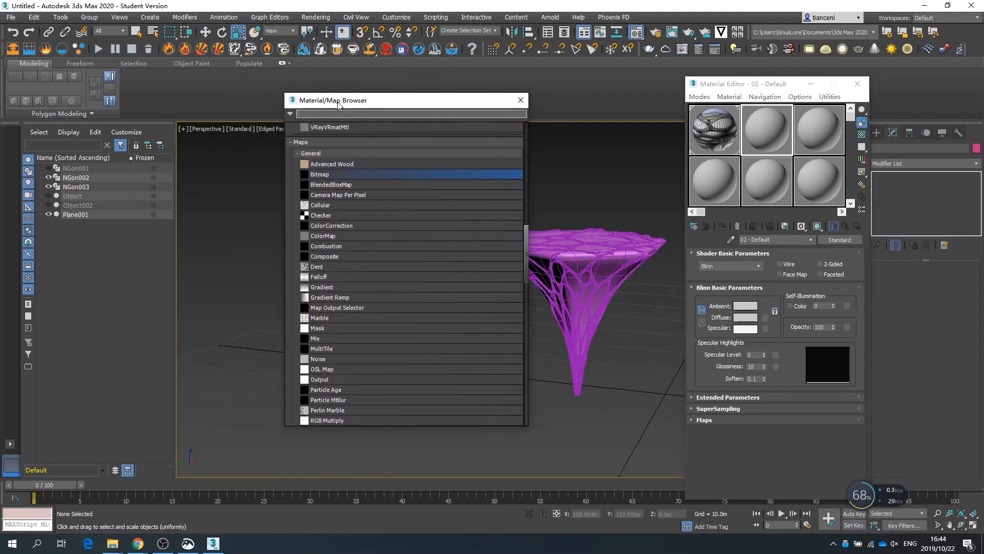
# Begin opening a material library in the map browser and browse to the Materials folder in D:\3ds Max 2020
pyautogui.click(292, 114)
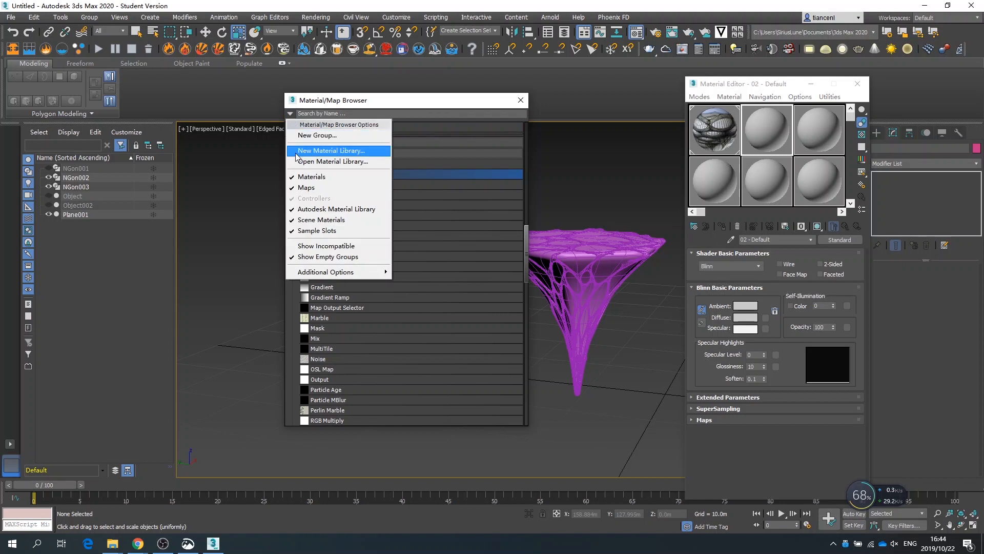
pyautogui.click(326, 163)
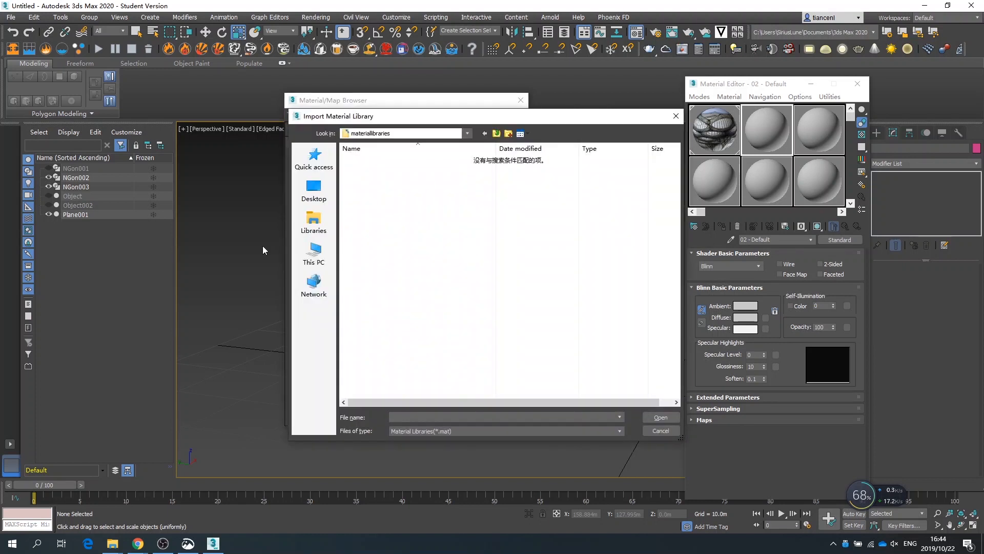
pyautogui.click(314, 252)
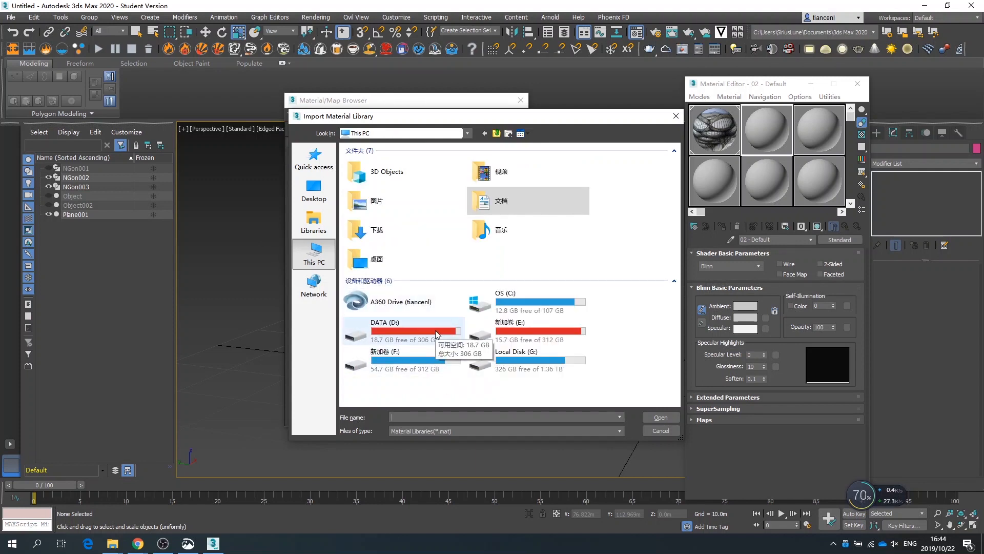
pyautogui.doubleClick(436, 333)
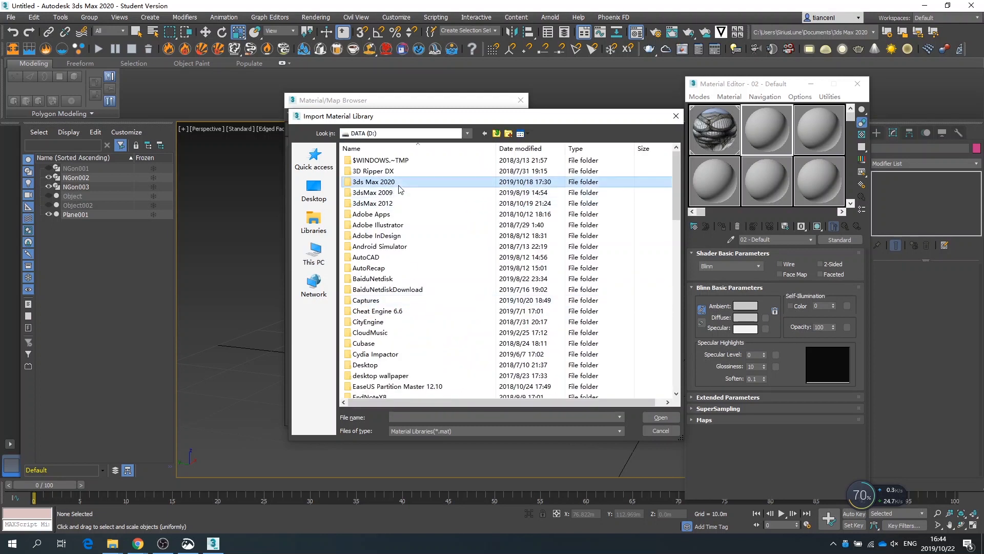
pyautogui.doubleClick(400, 182)
pyautogui.scroll(-4, 446, 382)
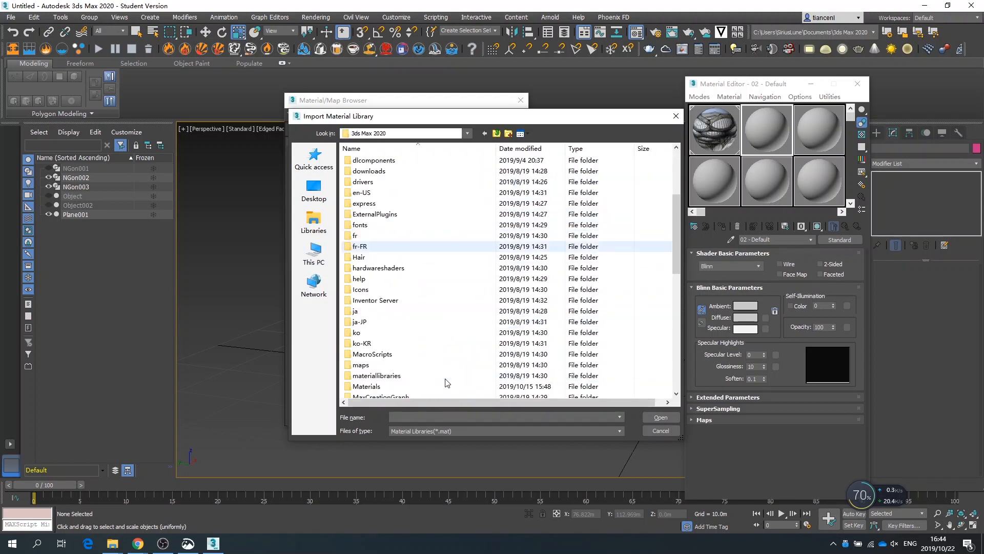
pyautogui.scroll(-3, 446, 383)
pyautogui.doubleClick(415, 296)
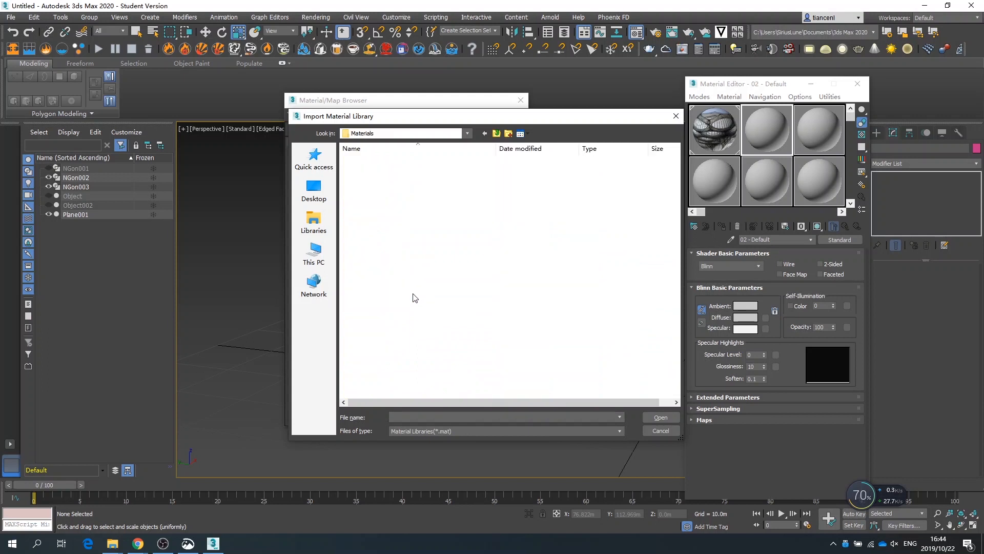
# Open the material library mat66001.mat from the Glass folder and load its 玻璃 VRayMtl material into the second sample slot
pyautogui.doubleClick(369, 160)
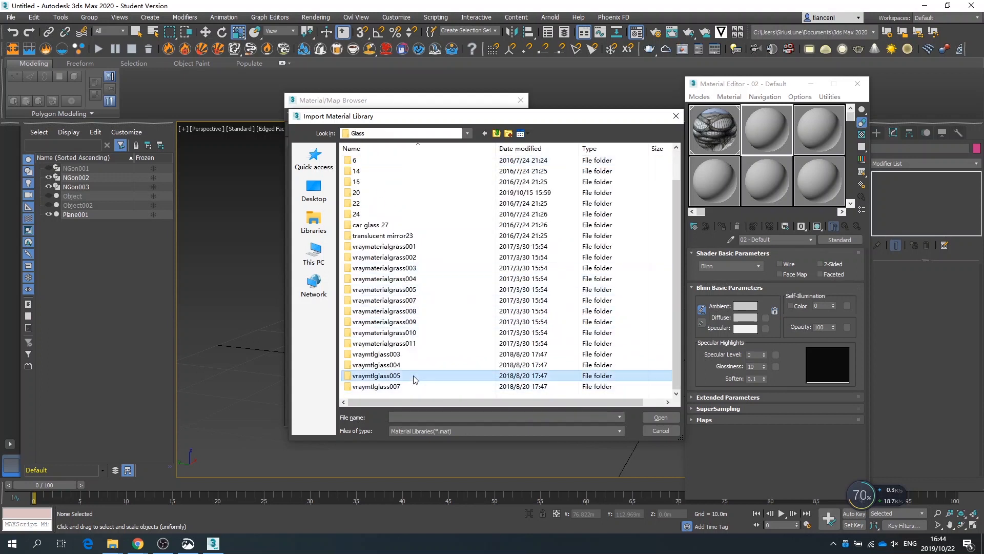
pyautogui.doubleClick(413, 375)
pyautogui.doubleClick(371, 190)
pyautogui.click(405, 162)
pyautogui.click(660, 417)
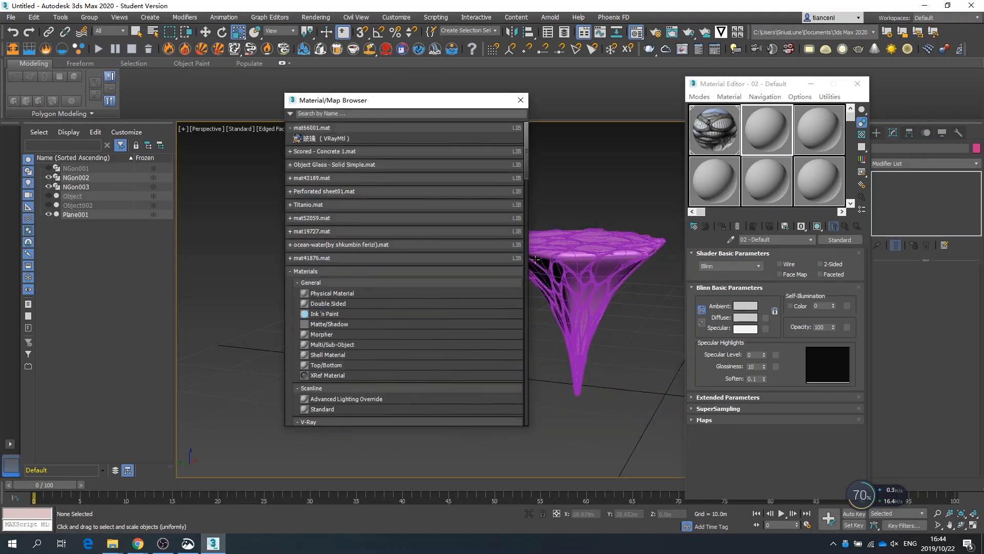
pyautogui.doubleClick(306, 139)
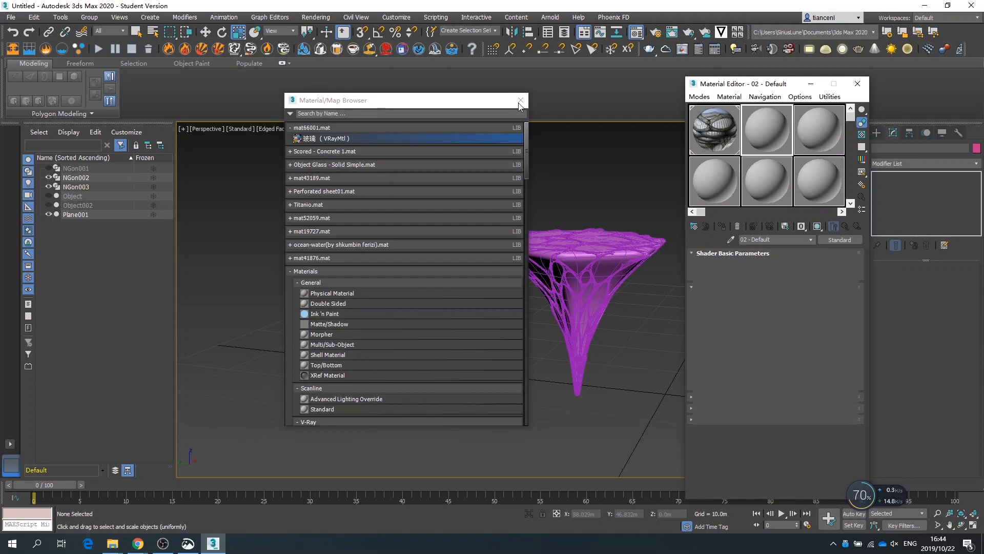
pyautogui.click(521, 101)
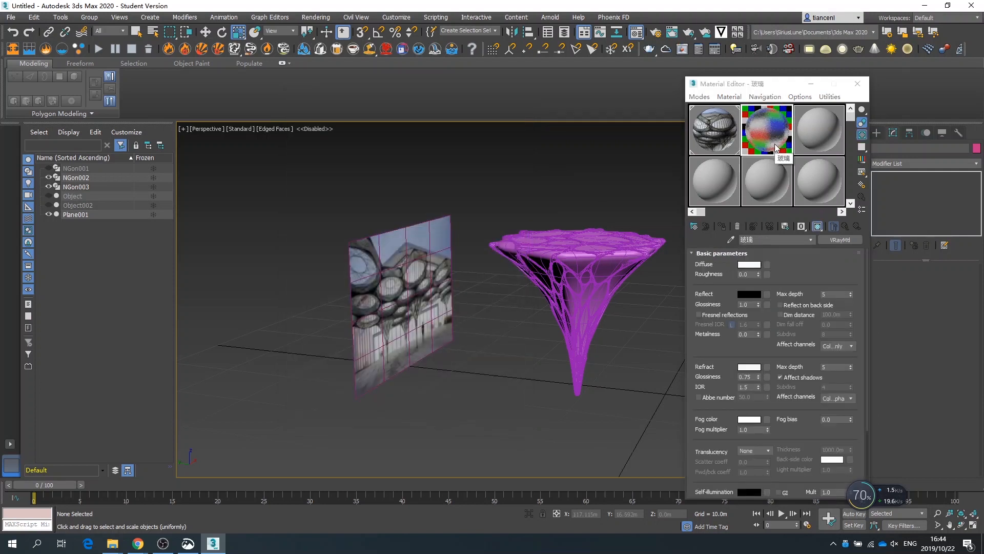
# Select the smoothed funnel NGon003 and assign the glass material 玻璃 to it
pyautogui.scroll(5, 575, 261)
pyautogui.click(575, 262)
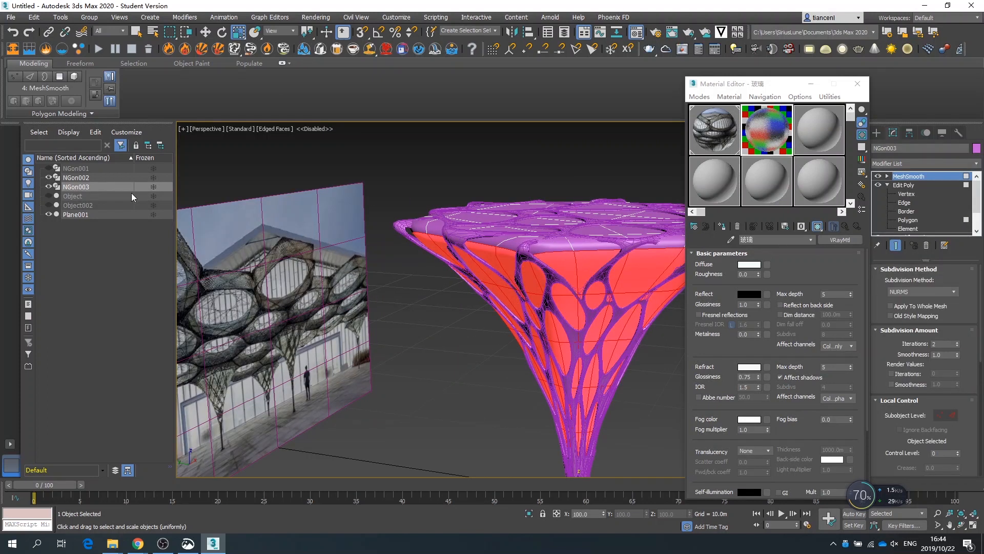
pyautogui.click(877, 133)
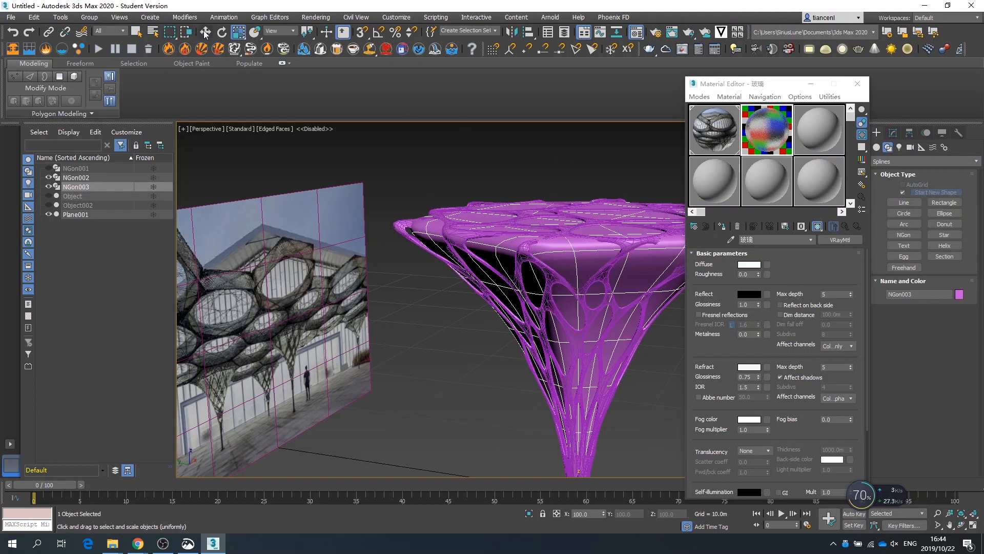
pyautogui.click(140, 34)
pyautogui.click(482, 161)
pyautogui.click(573, 253)
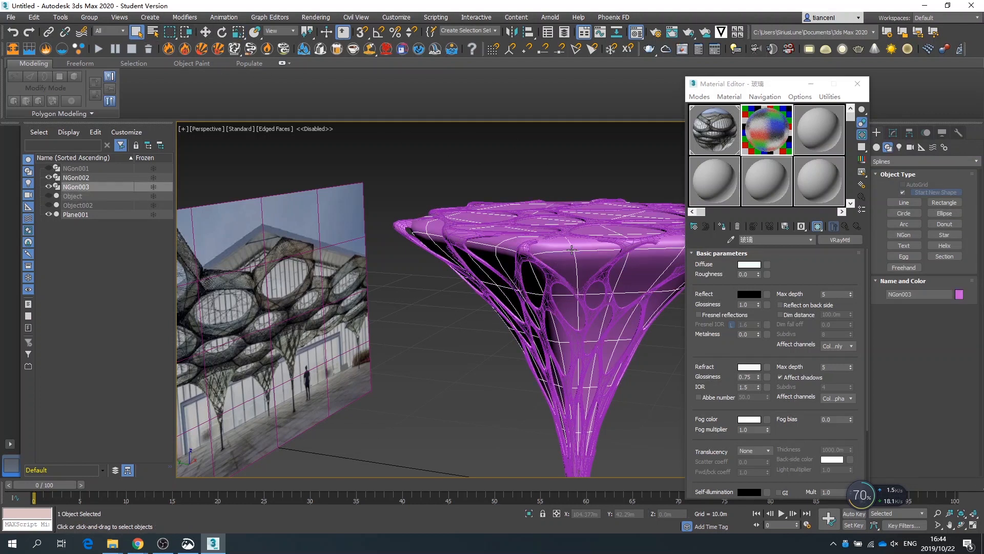
pyautogui.keyDown('alt'); pyautogui.moveTo(488, 258); pyautogui.dragTo(626, 271, button='middle'); pyautogui.keyUp('alt')
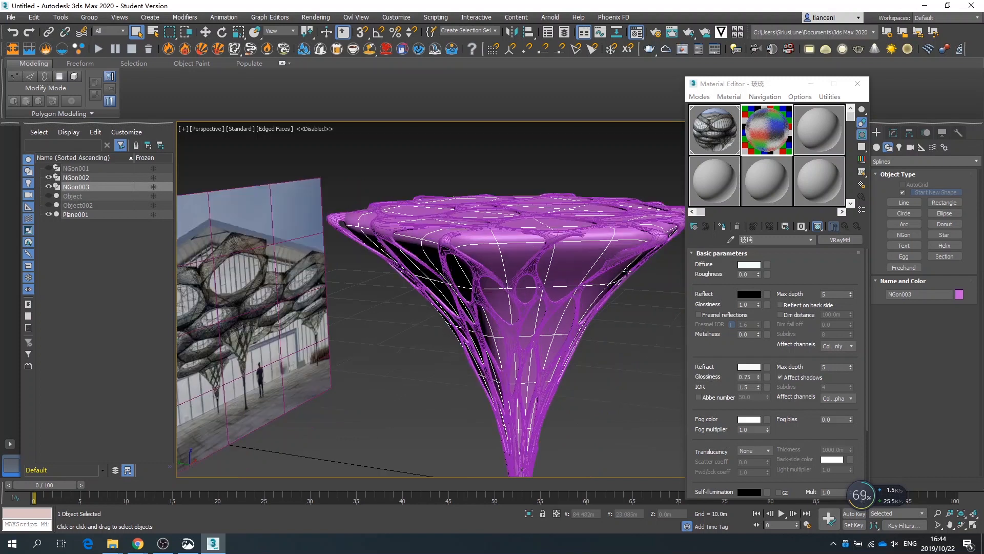
pyautogui.click(723, 226)
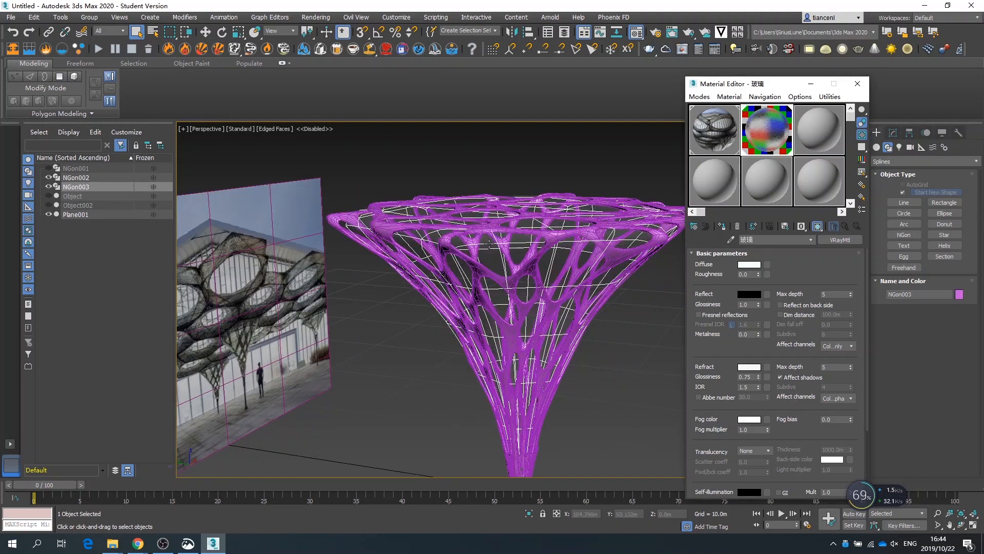
pyautogui.scroll(-2, 489, 244)
pyautogui.keyDown('alt'); pyautogui.moveTo(530, 316); pyautogui.dragTo(552, 324, button='middle'); pyautogui.keyUp('alt')
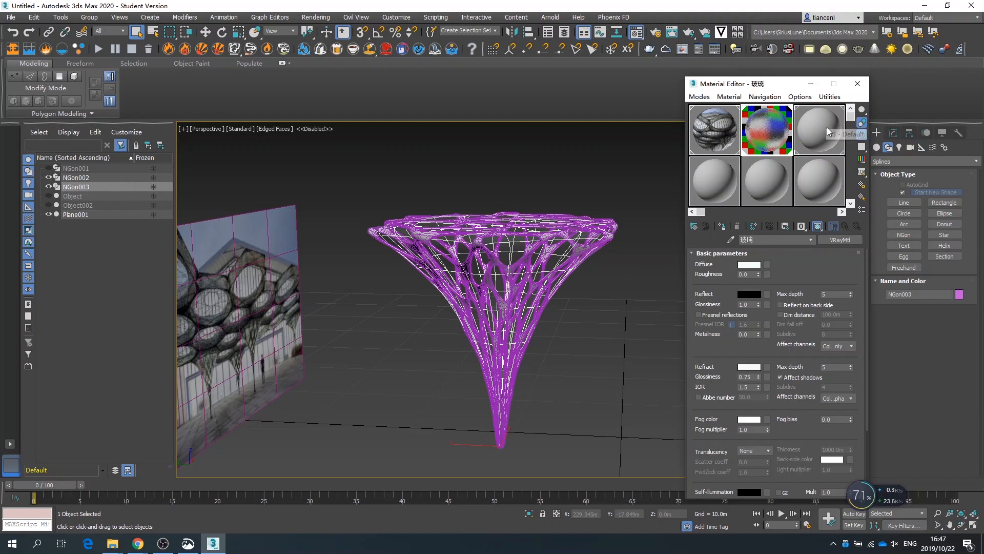
pyautogui.scroll(4, 486, 259)
pyautogui.scroll(-4, 487, 259)
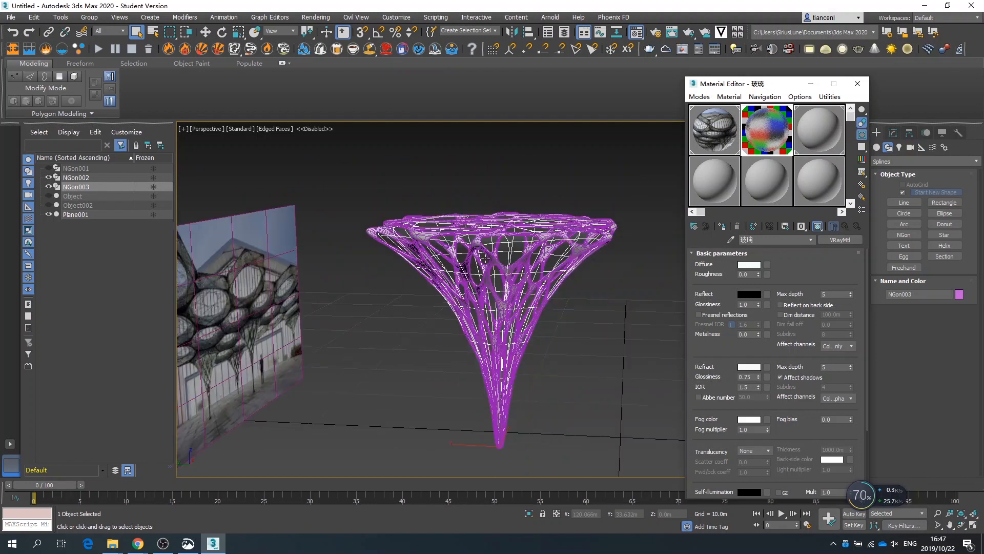
# Minimize the Material Editor and create a VRaySun above the funnel with its target at the column's foot
pyautogui.click(811, 83)
pyautogui.click(892, 132)
pyautogui.click(876, 132)
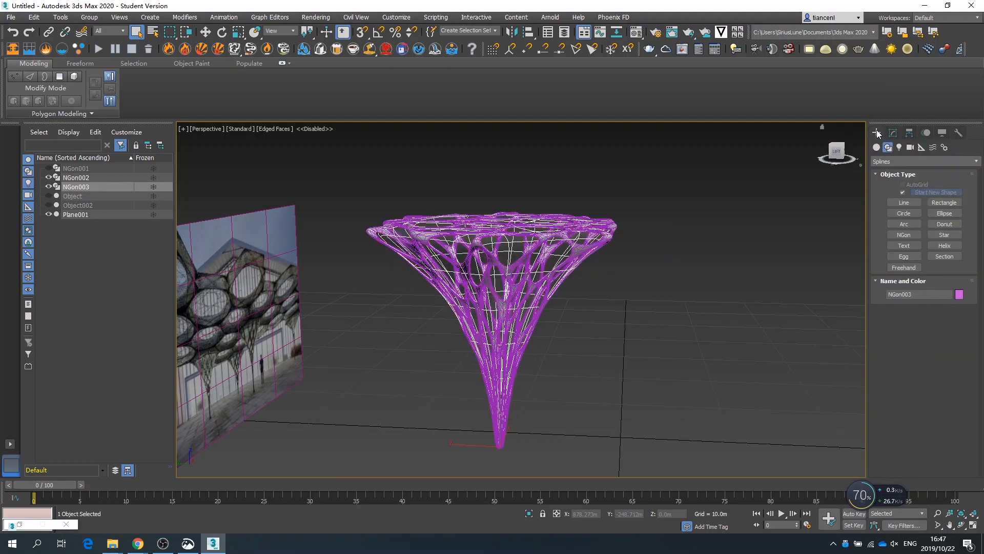
pyautogui.click(899, 147)
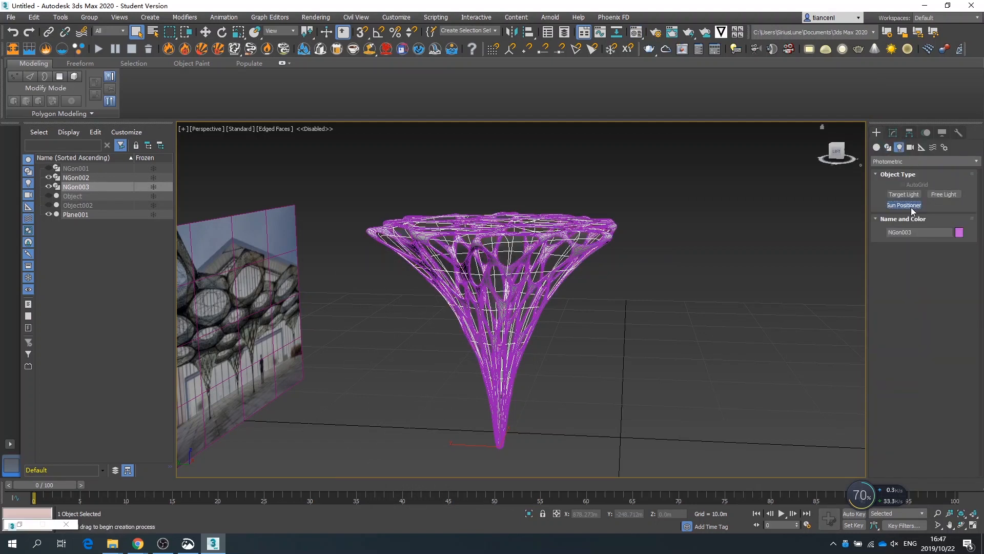
pyautogui.click(911, 207)
pyautogui.click(925, 162)
pyautogui.click(918, 192)
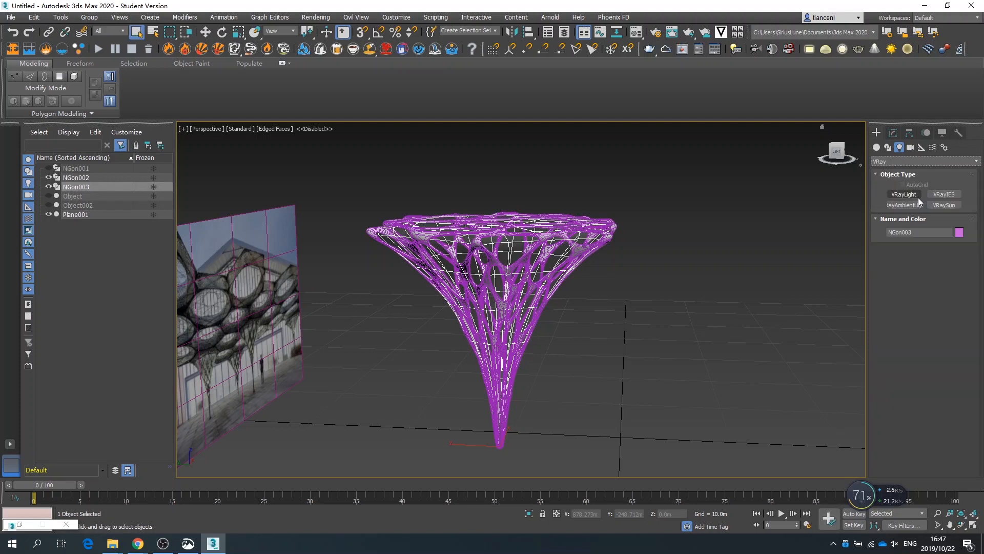
pyautogui.click(934, 205)
pyautogui.scroll(-5, 539, 360)
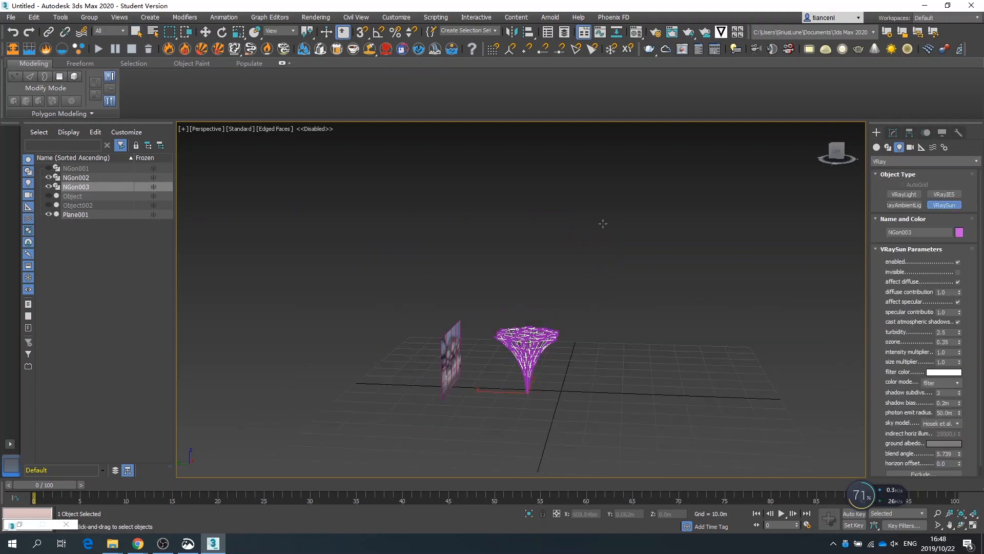
pyautogui.moveTo(596, 220); pyautogui.dragTo(528, 390)
pyautogui.click(512, 307)
pyautogui.click(315, 17)
pyautogui.click(339, 138)
pyautogui.click(797, 125)
# Move the VRaySun higher and farther away from the column, checking its placement in the other viewports
pyautogui.click(205, 32)
pyautogui.scroll(-3, 587, 324)
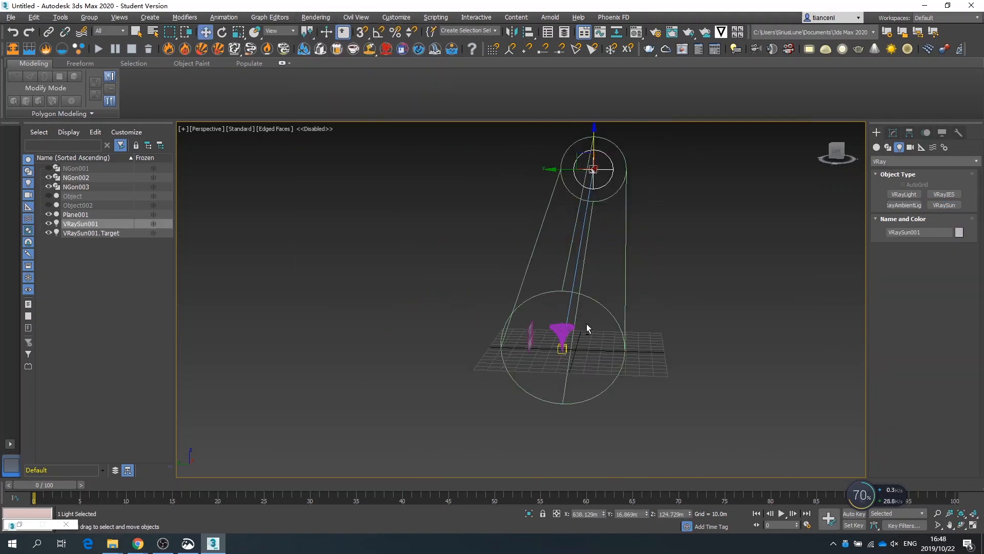
pyautogui.hotkey('alt', 'w')
pyautogui.scroll(-3, 387, 199)
pyautogui.moveTo(386, 198); pyautogui.dragTo(351, 211)
pyautogui.scroll(-5, 355, 356)
pyautogui.click(355, 356)
pyautogui.click(353, 354)
pyautogui.click(571, 340)
pyautogui.hotkey('alt', 'w')
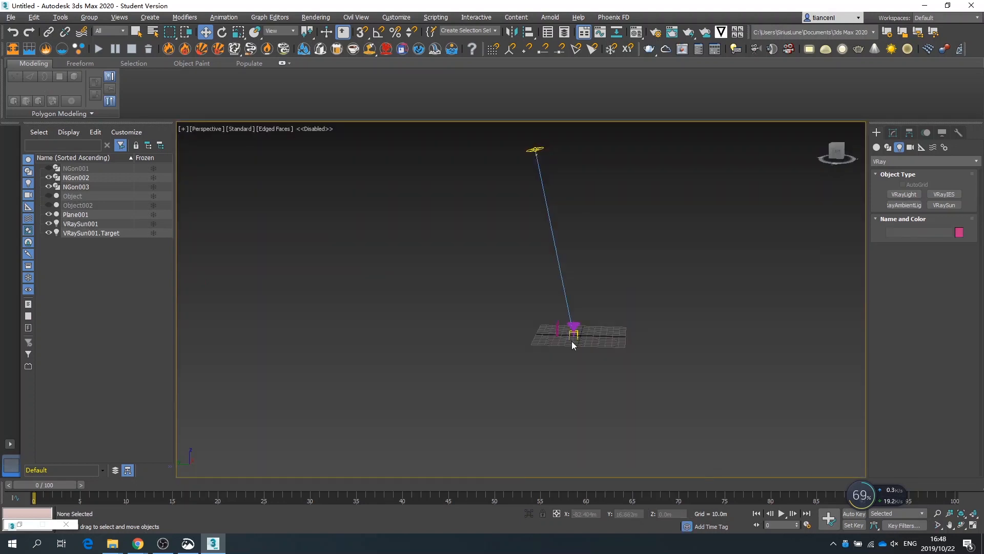
# Render the perspective view of the column and unhide the ring objects NGon001 and Object002
pyautogui.scroll(5, 571, 341)
pyautogui.scroll(-2, 571, 308)
pyautogui.click(689, 31)
pyautogui.scroll(1, 270, 263)
pyautogui.scroll(-1, 251, 278)
pyautogui.scroll(1, 324, 242)
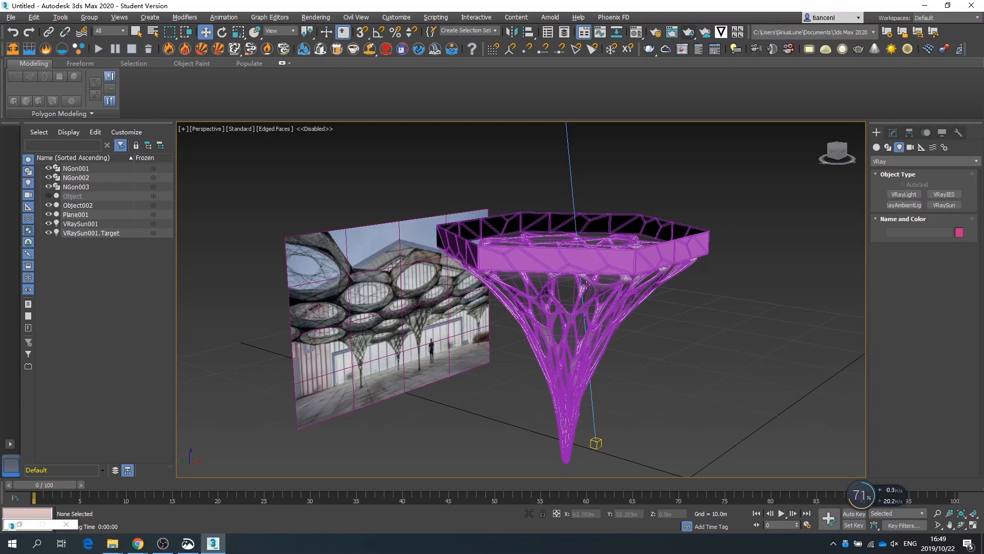
pyautogui.keyDown('alt'); pyautogui.moveTo(586, 283); pyautogui.dragTo(566, 279, button='middle'); pyautogui.keyUp('alt')
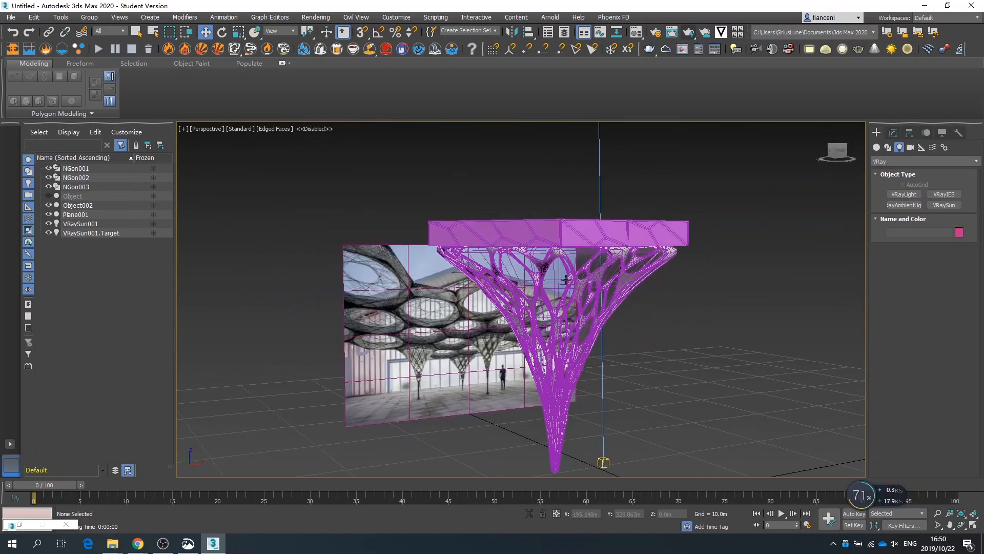
# Assign the glass material 玻璃 to the panels of the hexagonal ring and close the Material Editor
pyautogui.scroll(5, 687, 191)
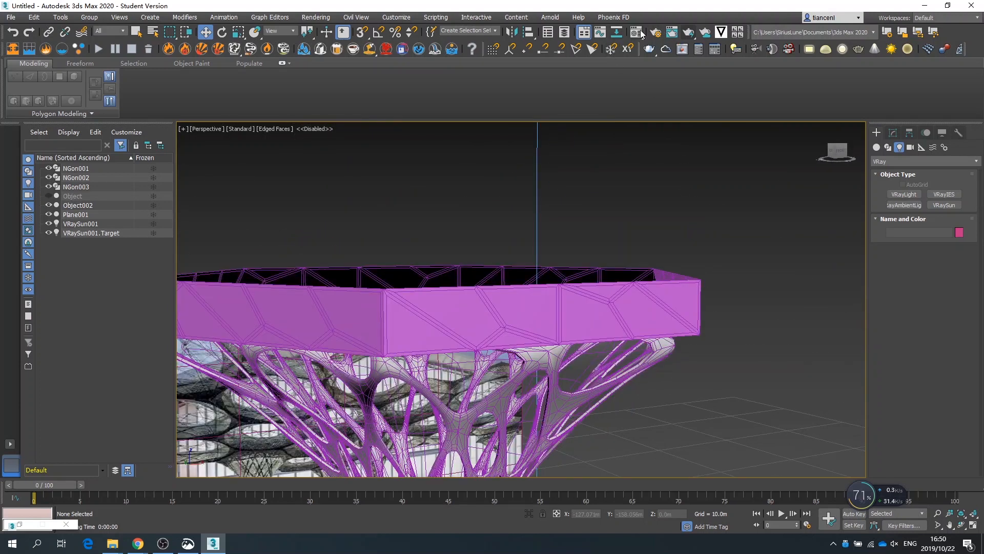
pyautogui.click(638, 32)
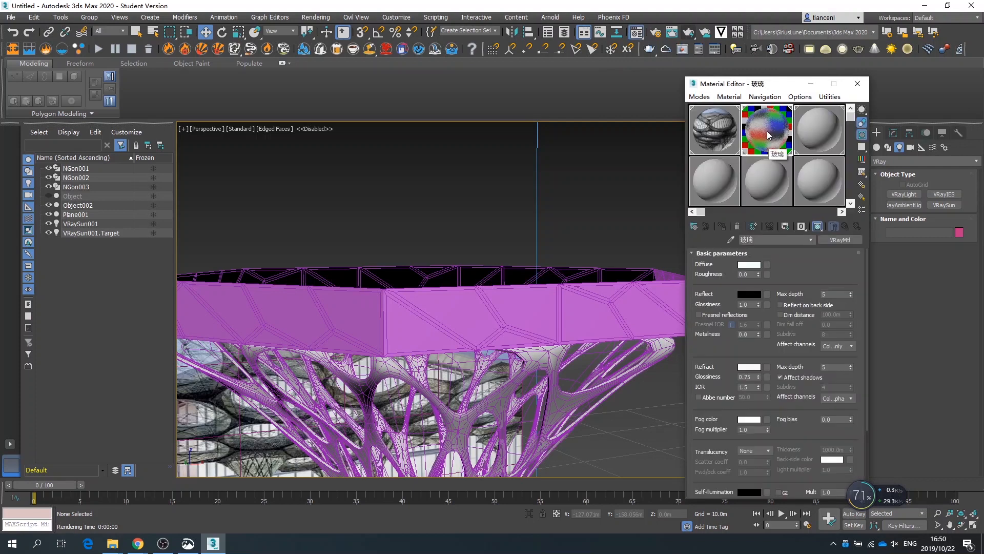
pyautogui.moveTo(596, 316); pyautogui.dragTo(596, 317)
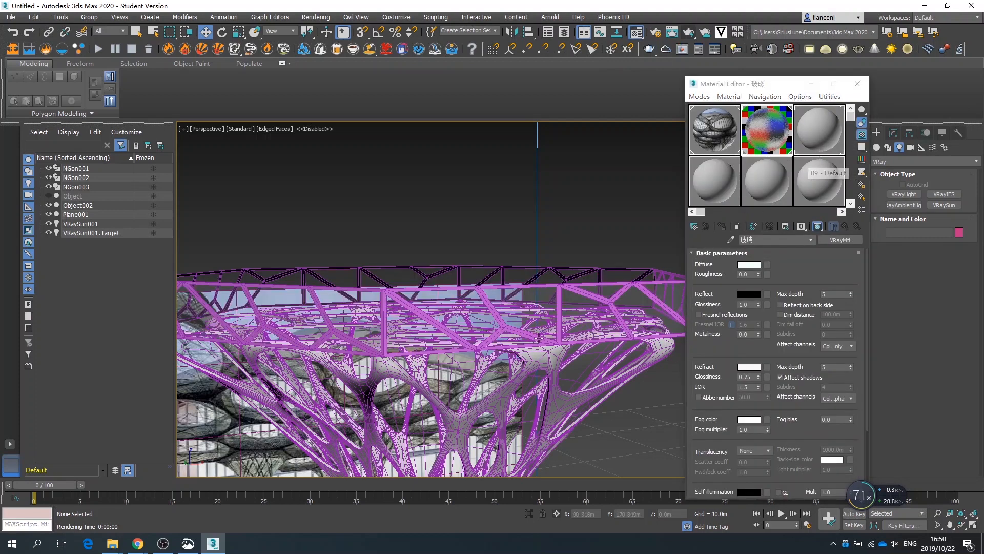
pyautogui.keyDown('alt'); pyautogui.moveTo(519, 328); pyautogui.dragTo(554, 356, button='middle'); pyautogui.keyUp('alt')
pyautogui.scroll(10, 618, 248)
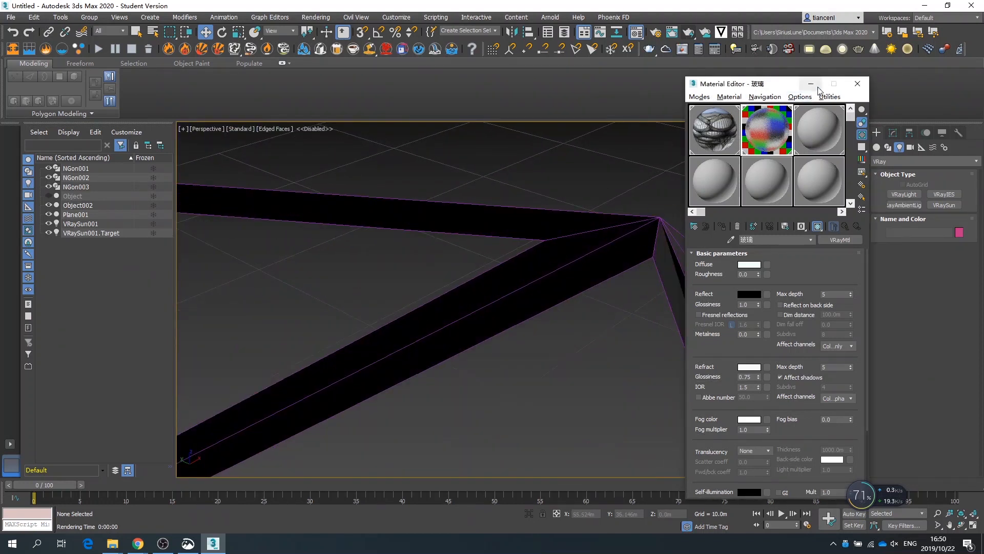
pyautogui.click(857, 83)
# Select the lattice ring NGon001 and add a Shell modifier to it
pyautogui.scroll(-8, 503, 322)
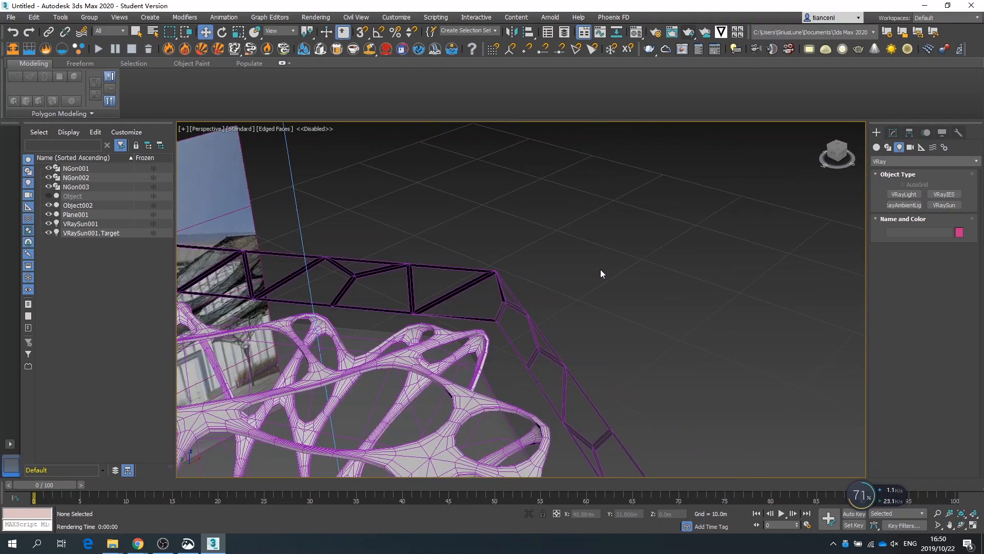
pyautogui.scroll(6, 472, 293)
pyautogui.scroll(-3, 477, 293)
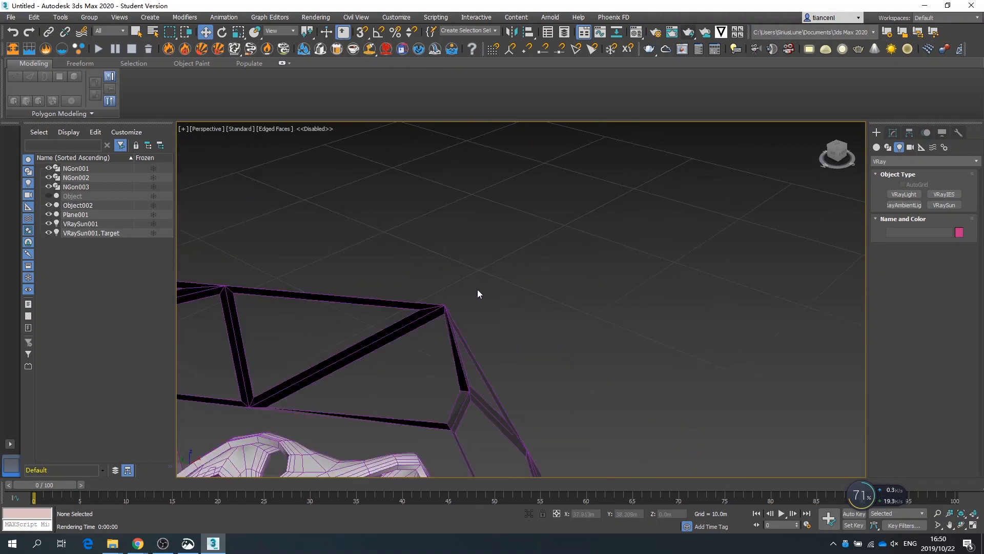
pyautogui.click(449, 315)
pyautogui.scroll(-6, 472, 298)
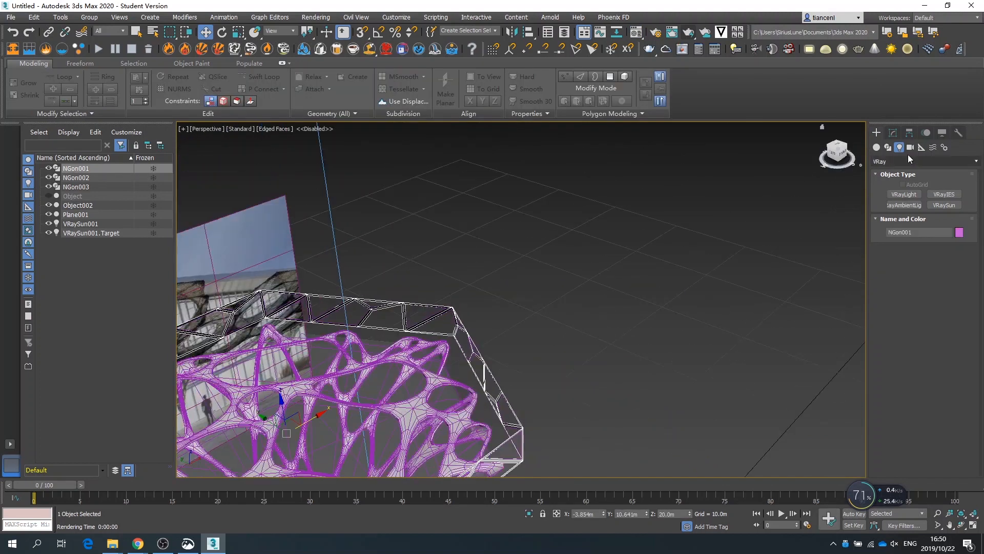
pyautogui.click(894, 132)
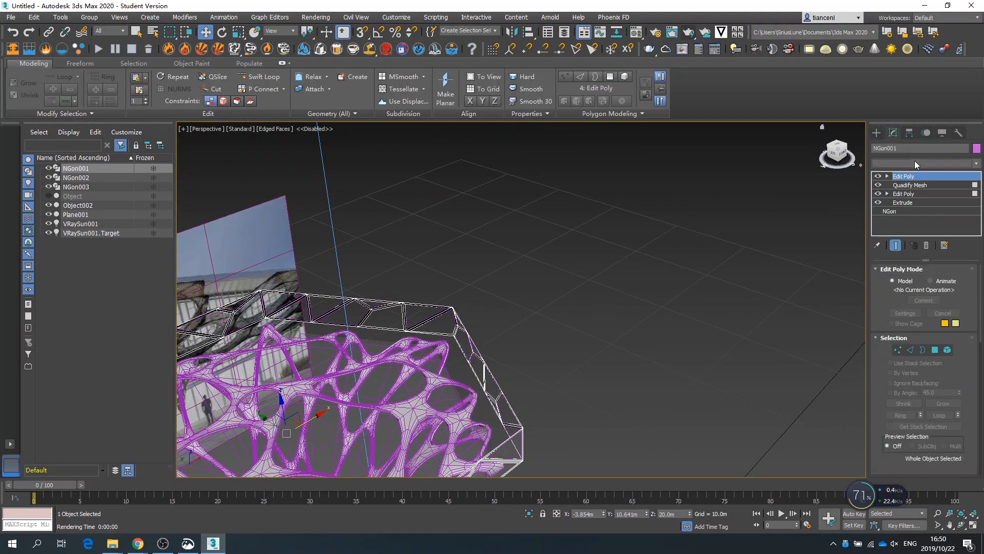
pyautogui.click(915, 162)
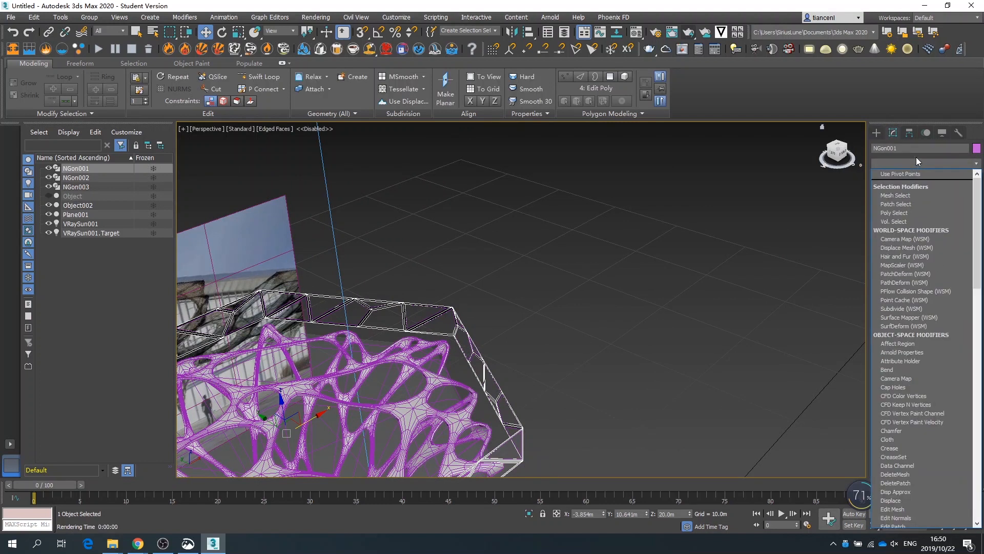
pyautogui.write('sh')
pyautogui.press('Return')
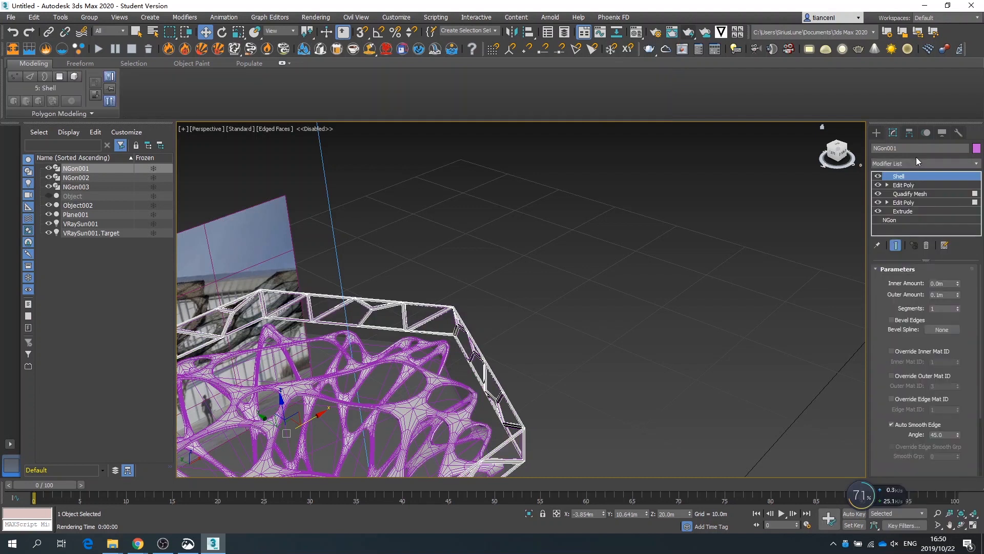
# Select the lattice ring NGon001 with its glass panels Object002 and scale both down slightly and uniformly around the column's top
pyautogui.scroll(-5, 576, 312)
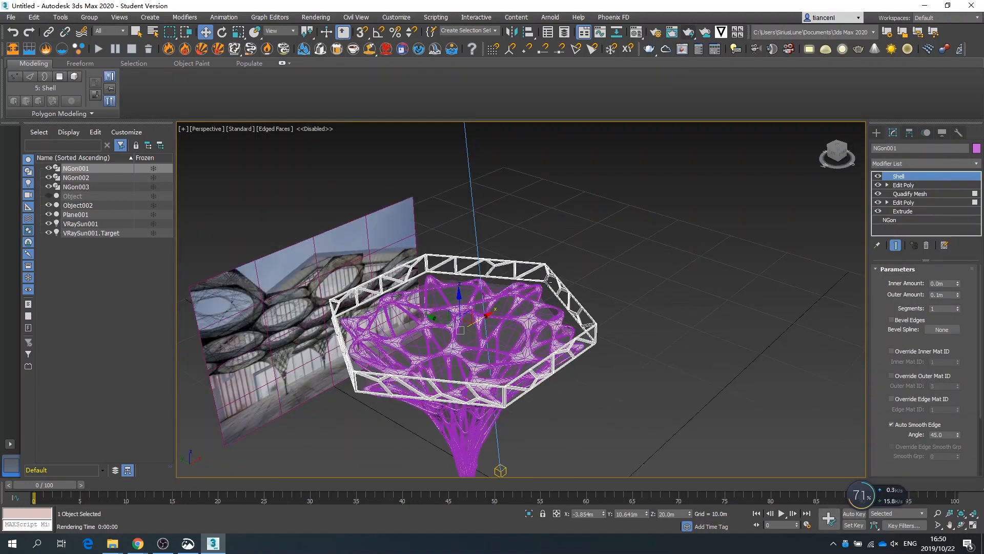
pyautogui.scroll(4, 577, 271)
pyautogui.click(601, 269)
pyautogui.scroll(-4, 602, 268)
pyautogui.keyDown('alt'); pyautogui.moveTo(559, 326); pyautogui.dragTo(507, 331, button='middle'); pyautogui.keyUp('alt')
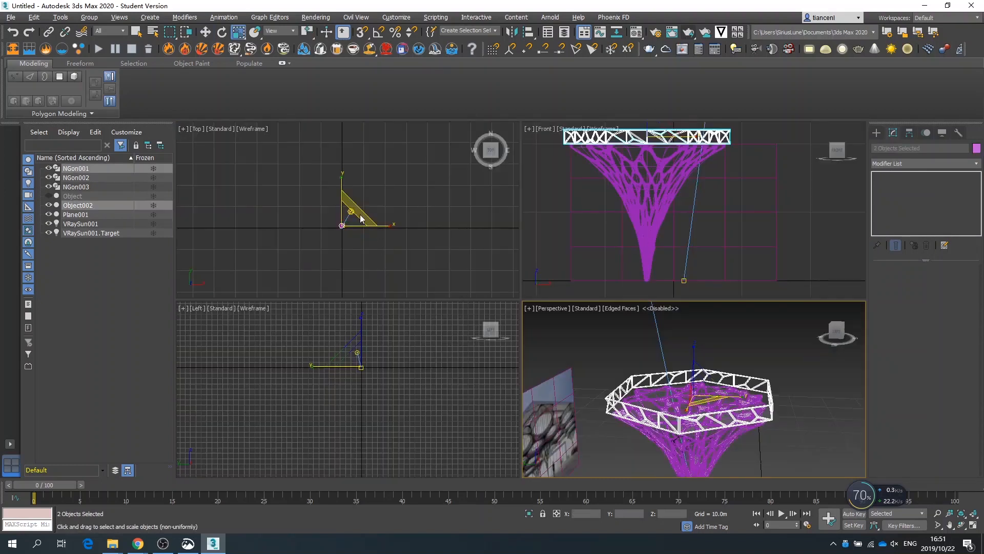
pyautogui.scroll(5, 360, 219)
pyautogui.scroll(4, 309, 255)
pyautogui.scroll(6, 340, 224)
pyautogui.scroll(-2, 340, 224)
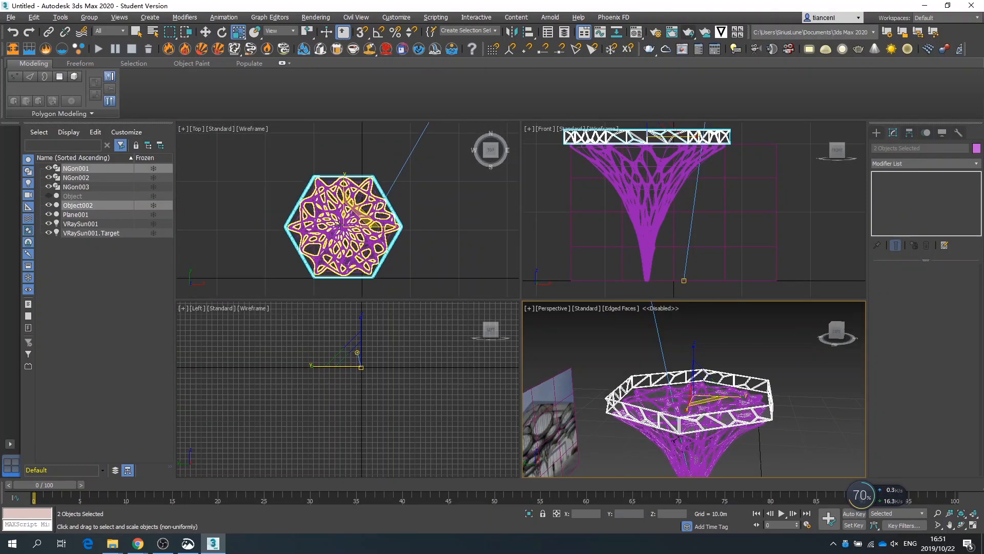
pyautogui.scroll(-2, 354, 220)
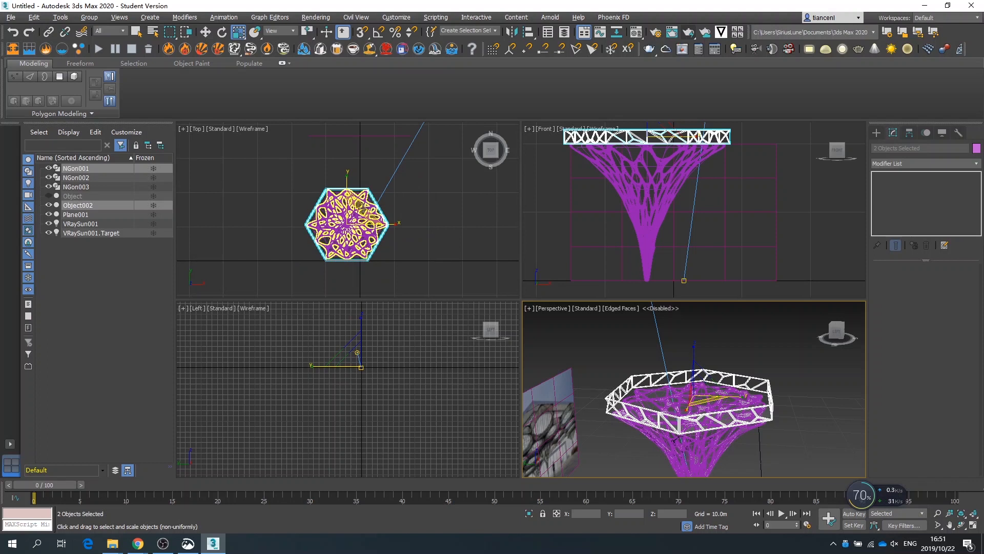
pyautogui.click(363, 207)
pyautogui.moveTo(363, 207); pyautogui.dragTo(363, 211)
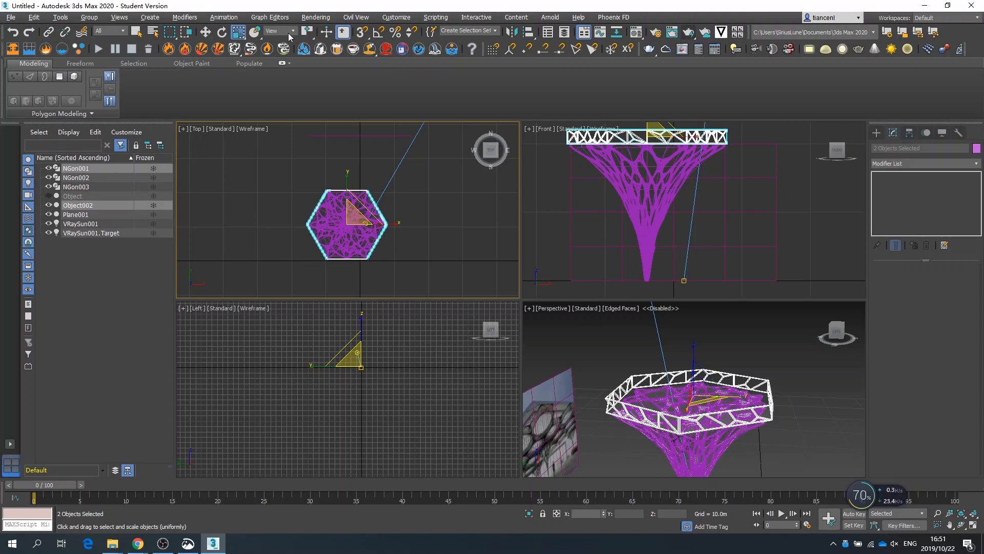
# Deselect everything and examine how the scaled ring fits the patterned column from several angles in the perspective view
pyautogui.click(137, 33)
pyautogui.scroll(-3, 808, 429)
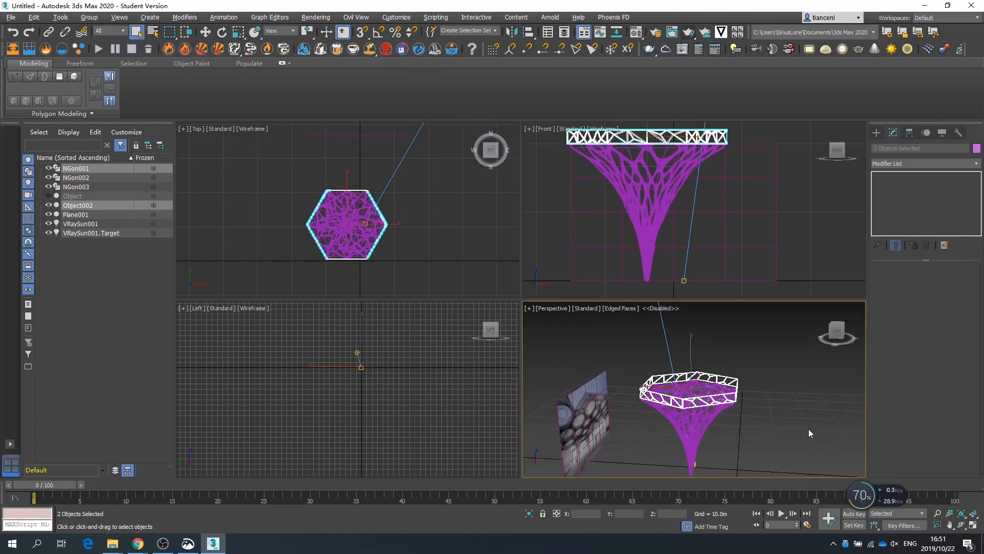
pyautogui.click(808, 429)
pyautogui.scroll(-4, 657, 336)
pyautogui.scroll(4, 678, 384)
pyautogui.keyDown('alt'); pyautogui.moveTo(678, 384); pyautogui.dragTo(678, 408, button='middle'); pyautogui.keyUp('alt')
pyautogui.scroll(-3, 678, 408)
pyautogui.scroll(-4, 668, 412)
pyautogui.scroll(8, 660, 398)
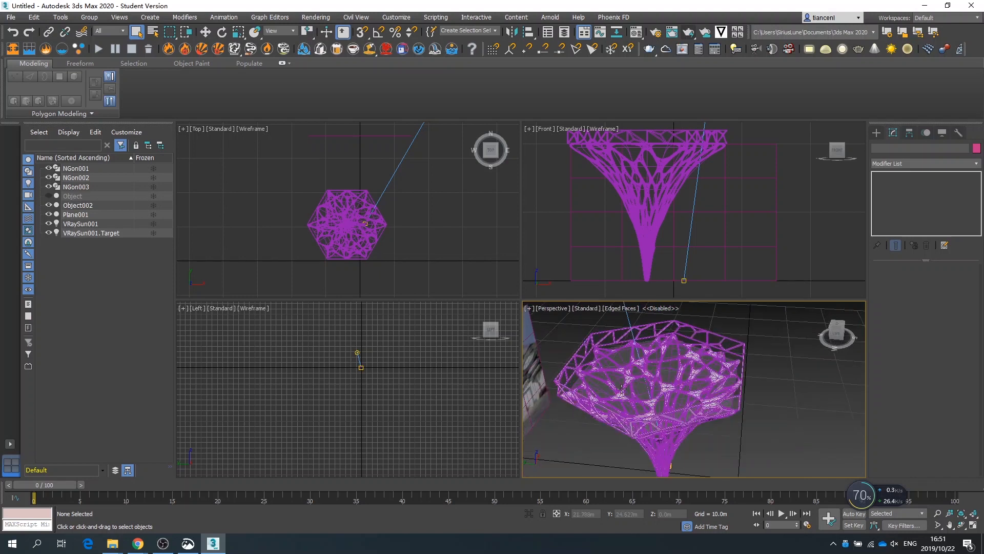
pyautogui.hotkey('alt', 'w')
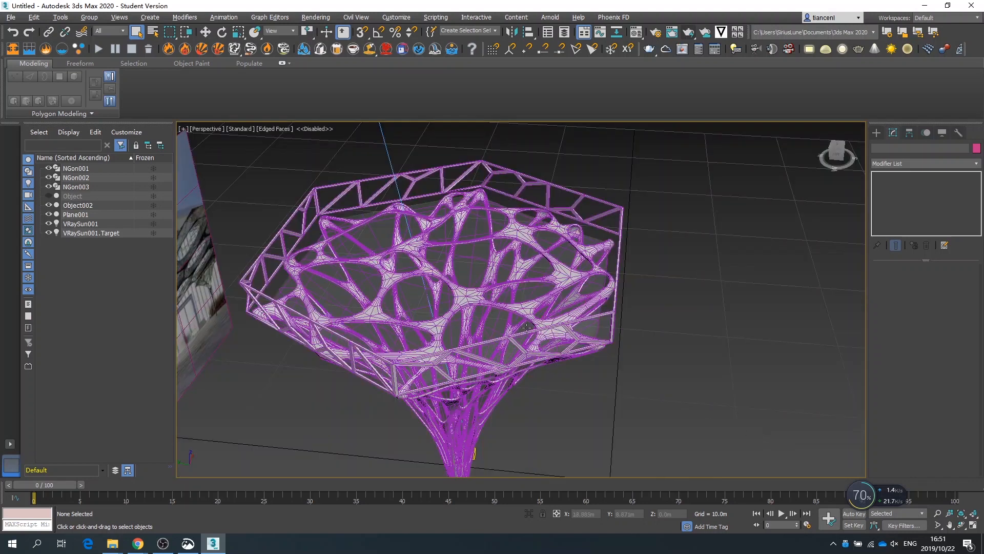
pyautogui.scroll(-2, 528, 325)
pyautogui.scroll(5, 426, 304)
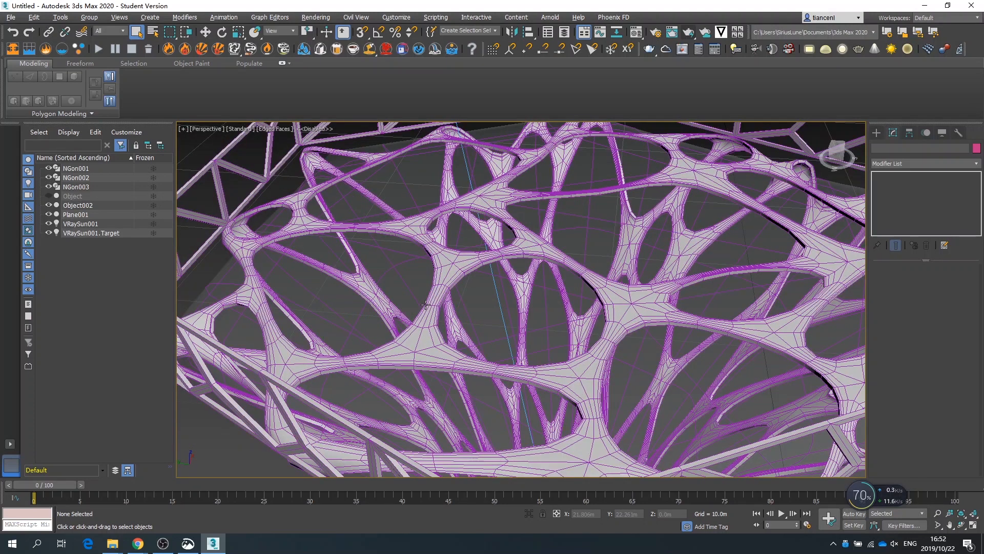
pyautogui.scroll(-8, 425, 304)
pyautogui.scroll(-3, 544, 217)
pyautogui.scroll(3, 708, 321)
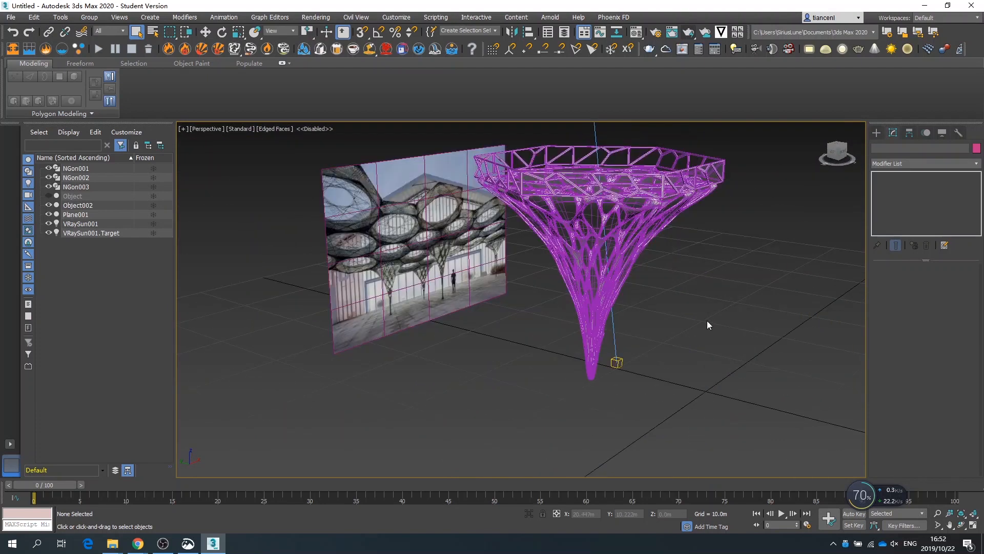
# Test-render the perspective view, inspect the glazed ring up close, and stop the render and close the frame buffer
pyautogui.click(691, 34)
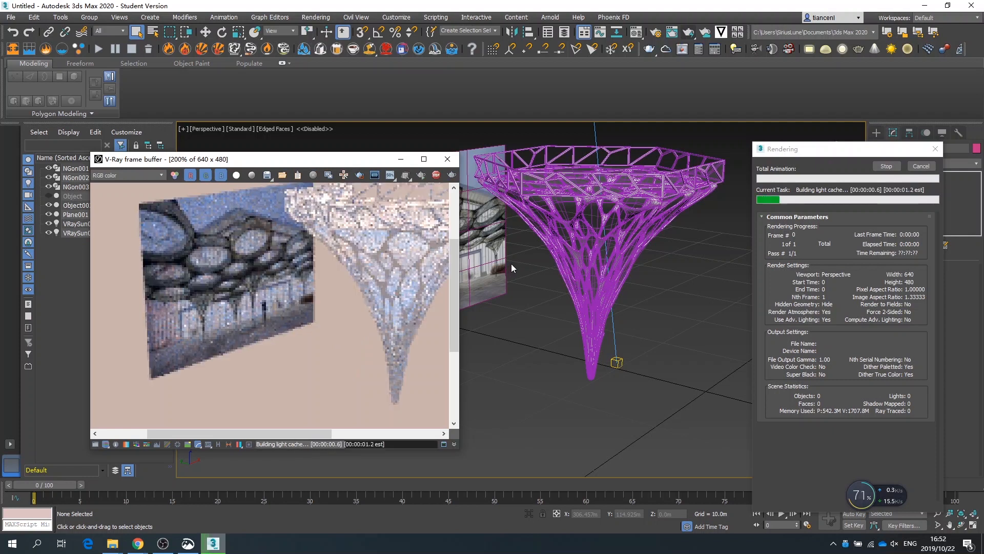
pyautogui.scroll(-2, 315, 353)
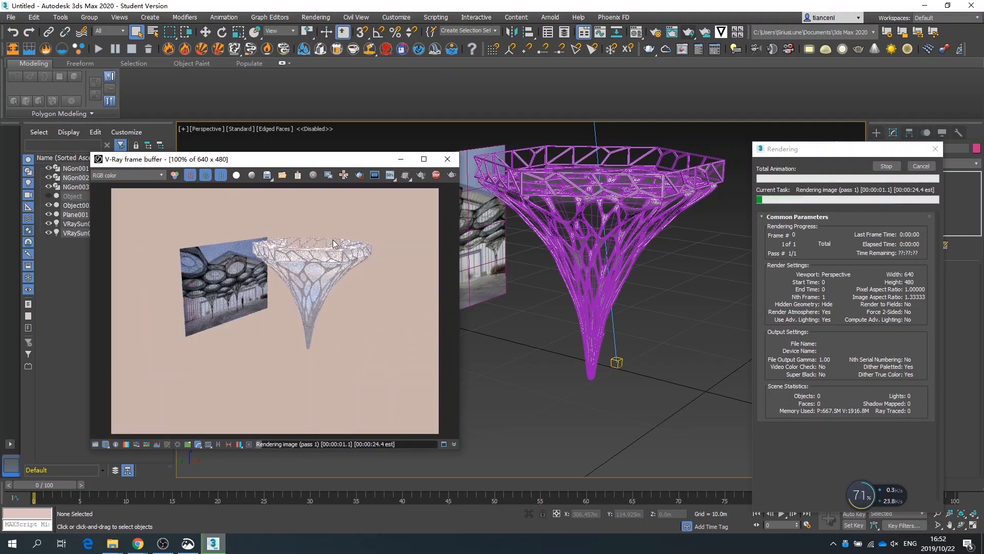
pyautogui.scroll(2, 333, 239)
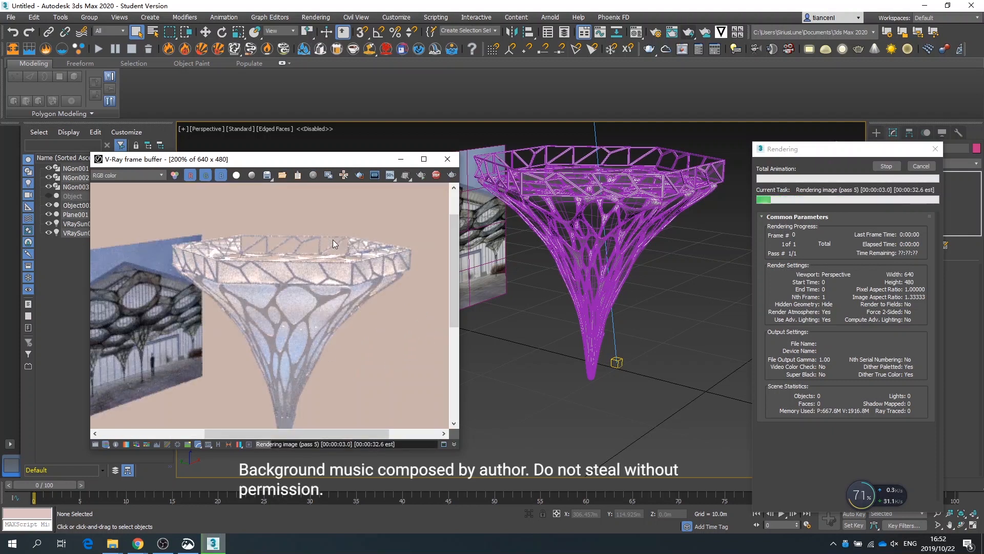
pyautogui.scroll(-1, 334, 239)
pyautogui.scroll(2, 381, 213)
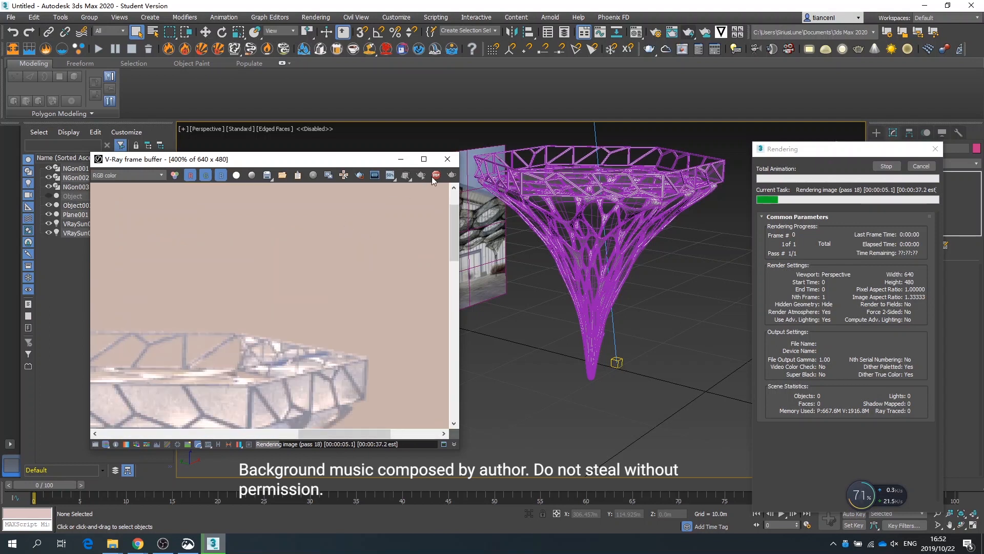
pyautogui.click(436, 178)
pyautogui.click(447, 159)
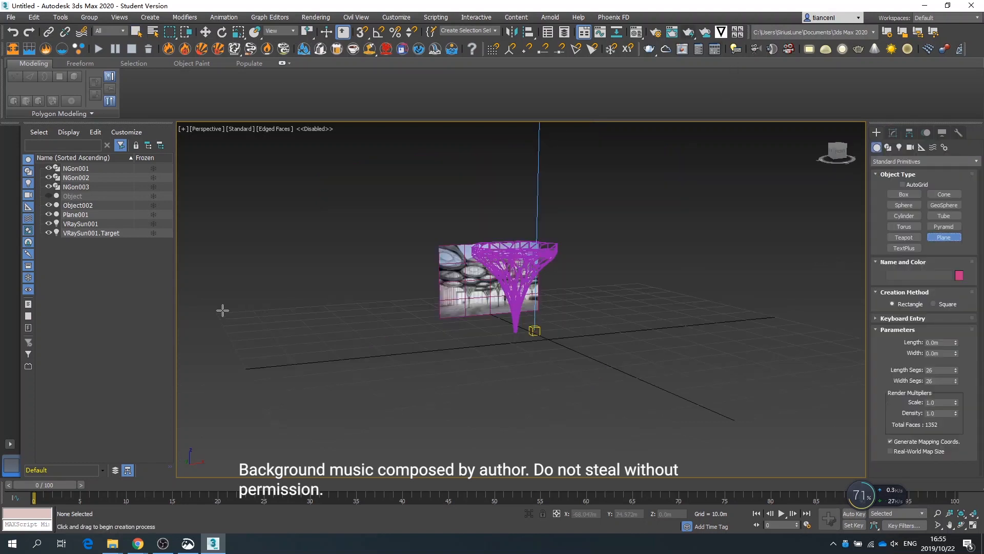
# Create a ground plane about 139 m by 139 m under the column and assign a ground material to it
pyautogui.moveTo(222, 310); pyautogui.dragTo(686, 397)
pyautogui.scroll(-4, 528, 407)
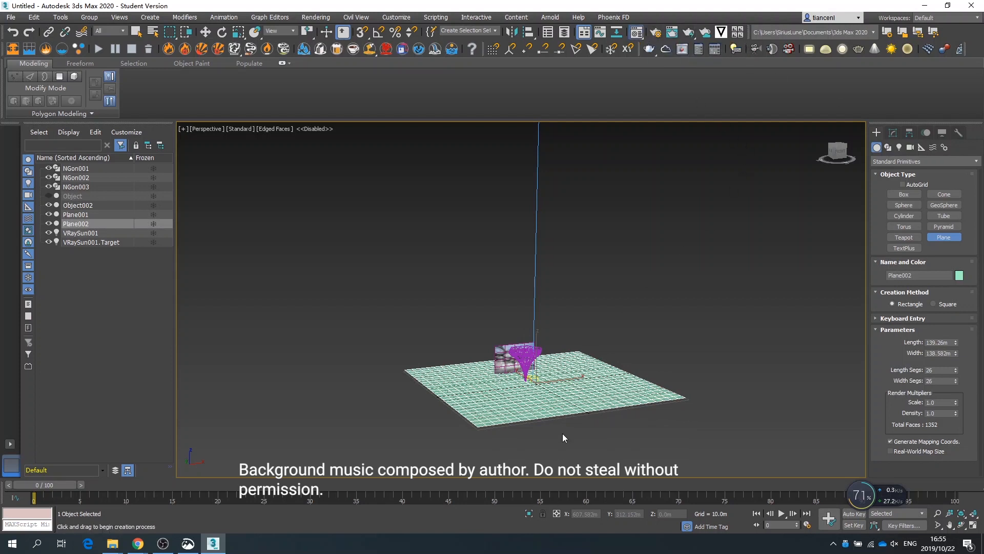
pyautogui.press('m')
pyautogui.scroll(3, 562, 427)
pyautogui.moveTo(774, 181); pyautogui.dragTo(591, 327)
pyautogui.click(863, 85)
# Raise the reference image plane Plane001 to about Z 17.6 m and shift it along X to about 20.7 m
pyautogui.moveTo(485, 348)
pyautogui.keyDown('alt'); pyautogui.mouseDown(button='middle')
pyautogui.moveTo(456, 308)
pyautogui.moveTo(402, 383)
pyautogui.moveTo(476, 333)
pyautogui.mouseUp(button='middle'); pyautogui.keyUp('alt')
pyautogui.scroll(3, 403, 381)
pyautogui.scroll(-4, 478, 333)
pyautogui.scroll(3, 488, 334)
pyautogui.scroll(-3, 503, 302)
pyautogui.scroll(2, 554, 210)
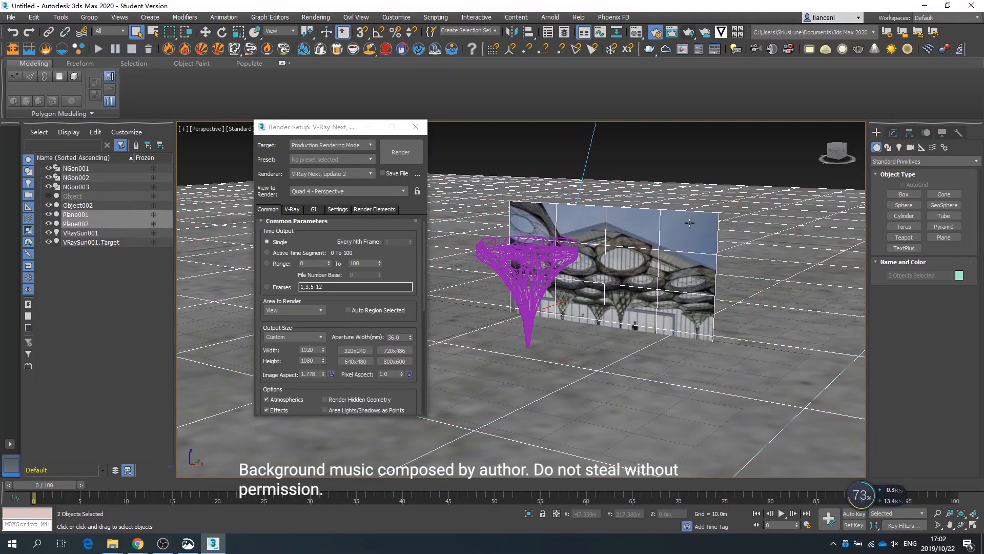
pyautogui.click(689, 223)
pyautogui.click(210, 31)
pyautogui.moveTo(606, 259); pyautogui.dragTo(608, 225)
pyautogui.moveTo(642, 260); pyautogui.dragTo(630, 254)
# Render the perspective view of the column in front of the reference image at 1920 × 1080 pixels
pyautogui.scroll(3, 586, 240)
pyautogui.moveTo(587, 246); pyautogui.dragTo(602, 251, button='middle')
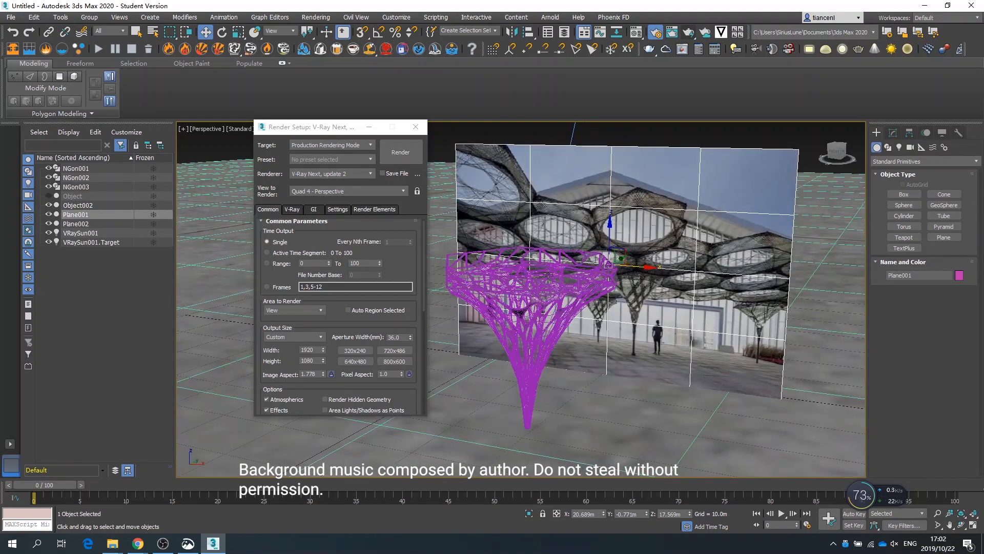
pyautogui.moveTo(687, 311); pyautogui.dragTo(641, 309, button='middle')
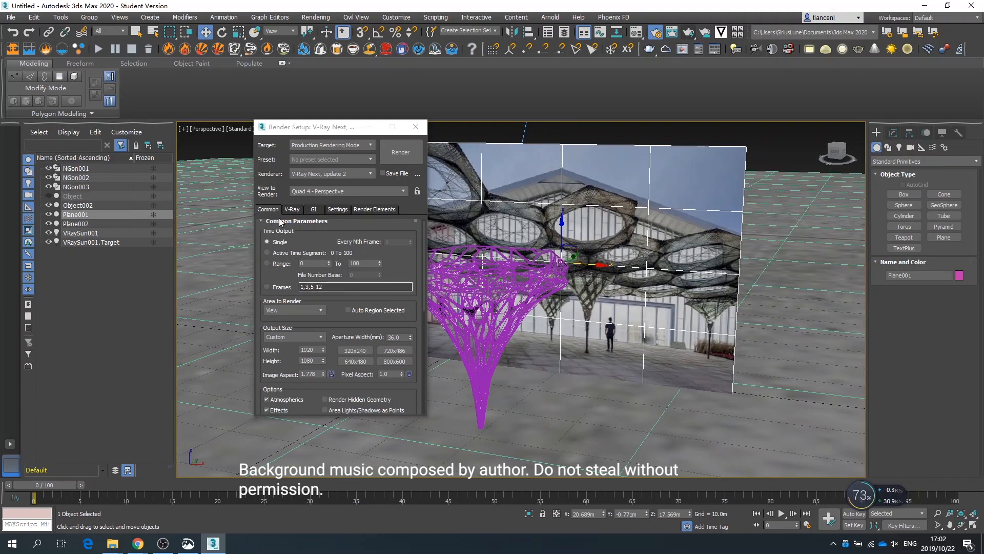
pyautogui.click(399, 153)
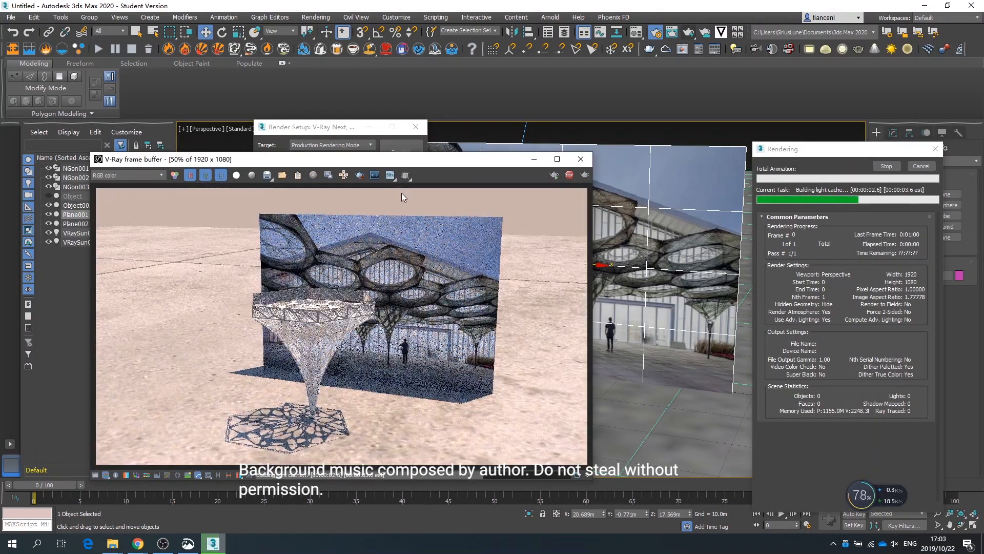